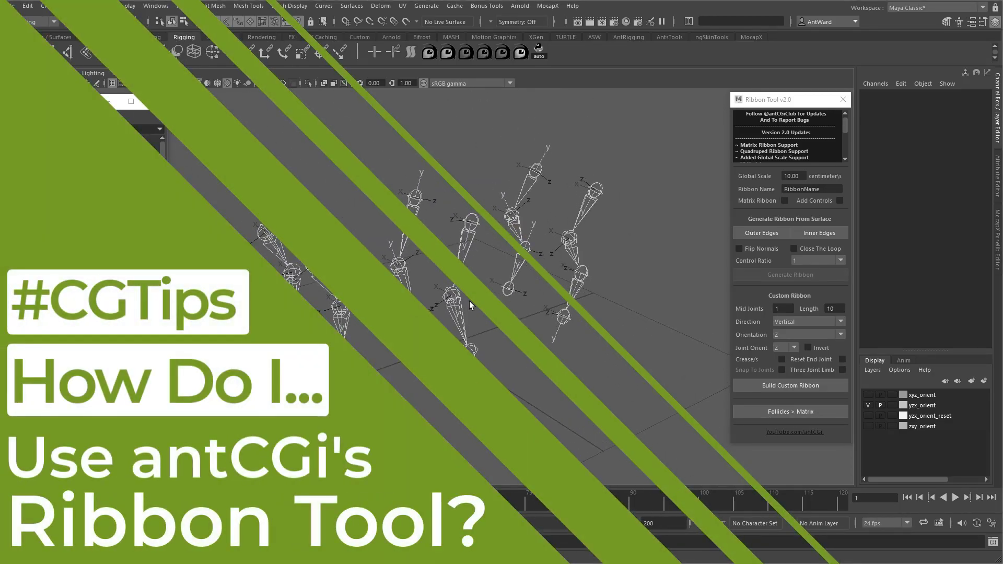
Build a custom ribbon on the l_hip leg with Y joint orient and snapping to joints.
{"action": "left_click", "coordinate": [470, 222]}
{"action": "left_click", "coordinate": [793, 348]}
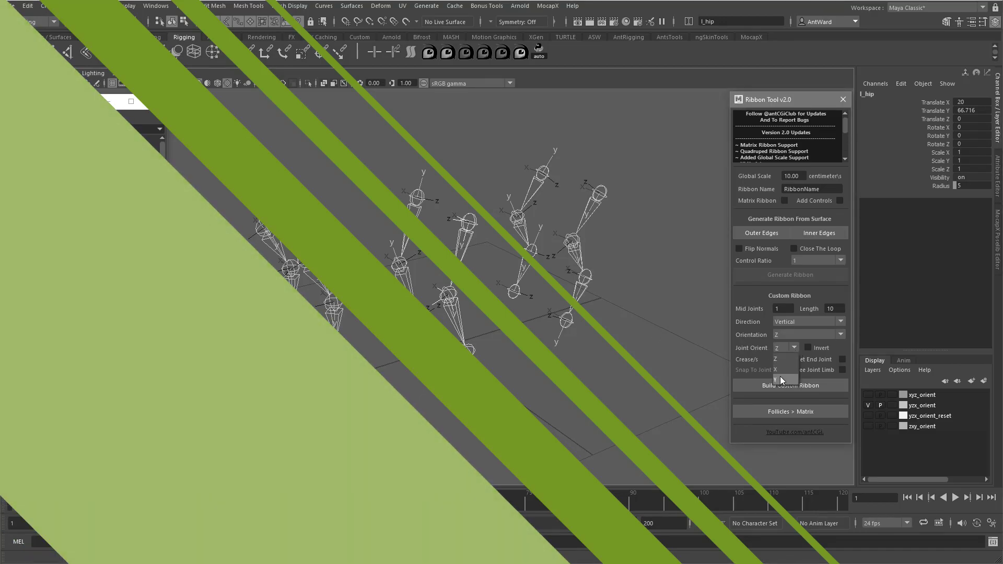
{"action": "left_click", "coordinate": [782, 381]}
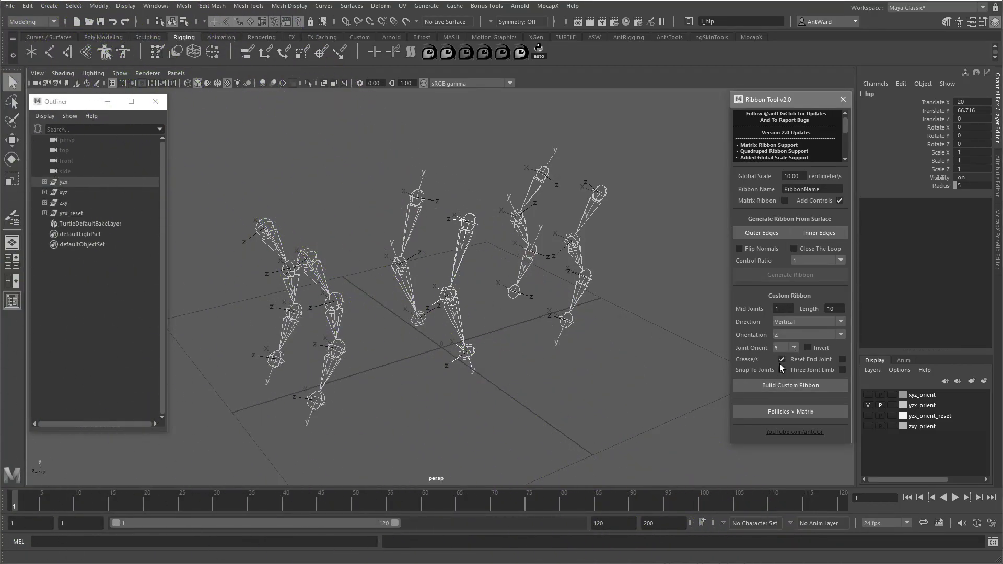
{"action": "left_click", "coordinate": [781, 370]}
{"action": "left_click", "coordinate": [791, 387]}
{"action": "left_click_drag", "start_coordinate": [436, 358], "coordinate": [400, 290], "text": "alt"}
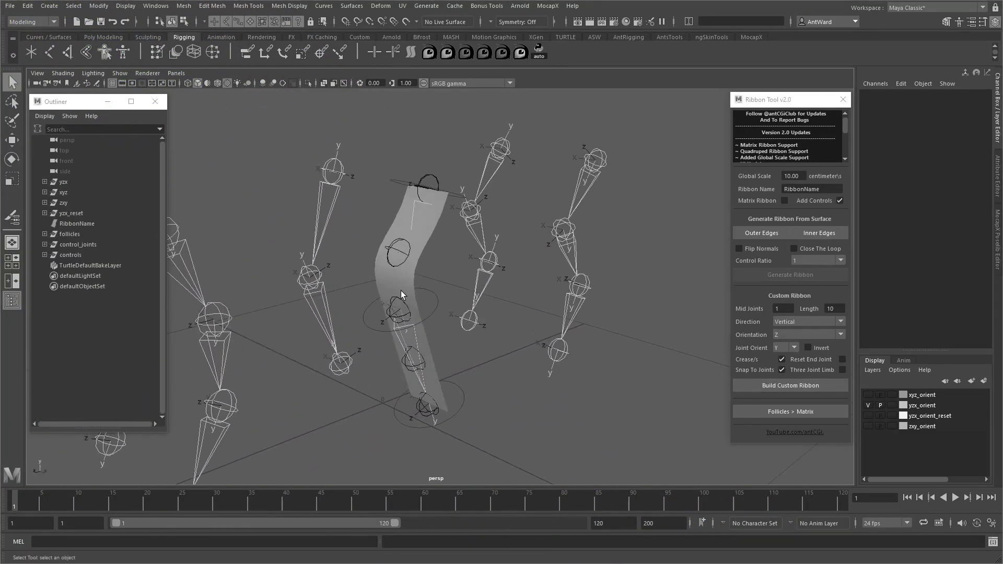
Expand the follicles group and examine the follicles' RibbonName prefix.
{"action": "left_click", "coordinate": [45, 233], "text": "shift"}
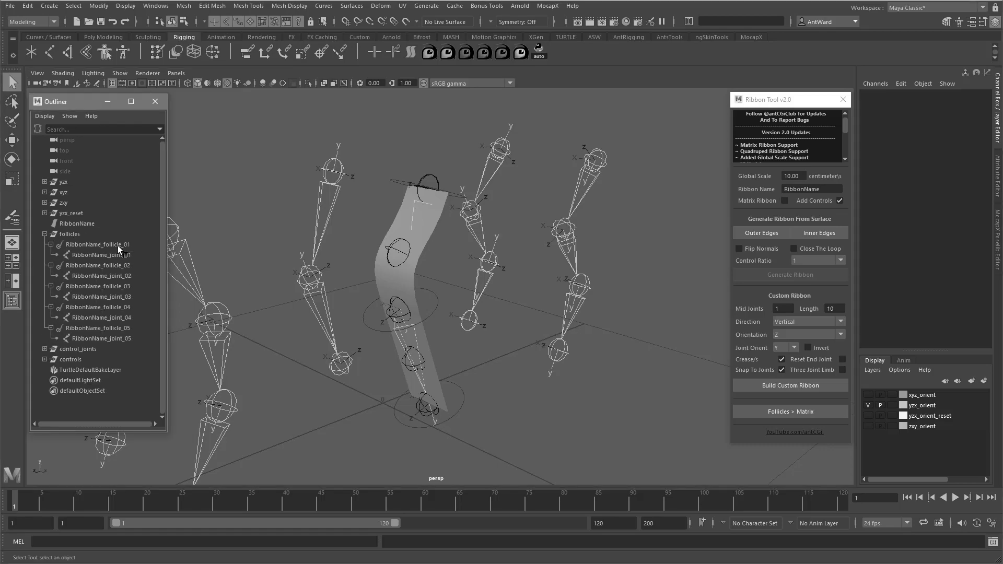
{"action": "left_click_drag", "start_coordinate": [479, 377], "coordinate": [535, 395], "text": "alt"}
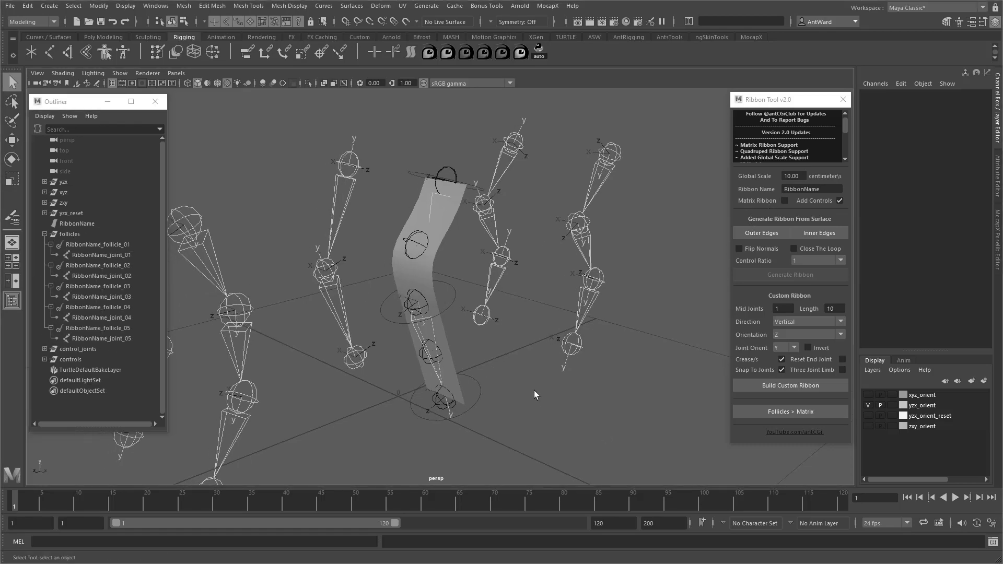
{"action": "double_click", "coordinate": [802, 189]}
{"action": "left_click", "coordinate": [99, 245]}
{"action": "double_click", "coordinate": [98, 244]}
{"action": "left_click_drag", "start_coordinate": [67, 245], "coordinate": [103, 245]}
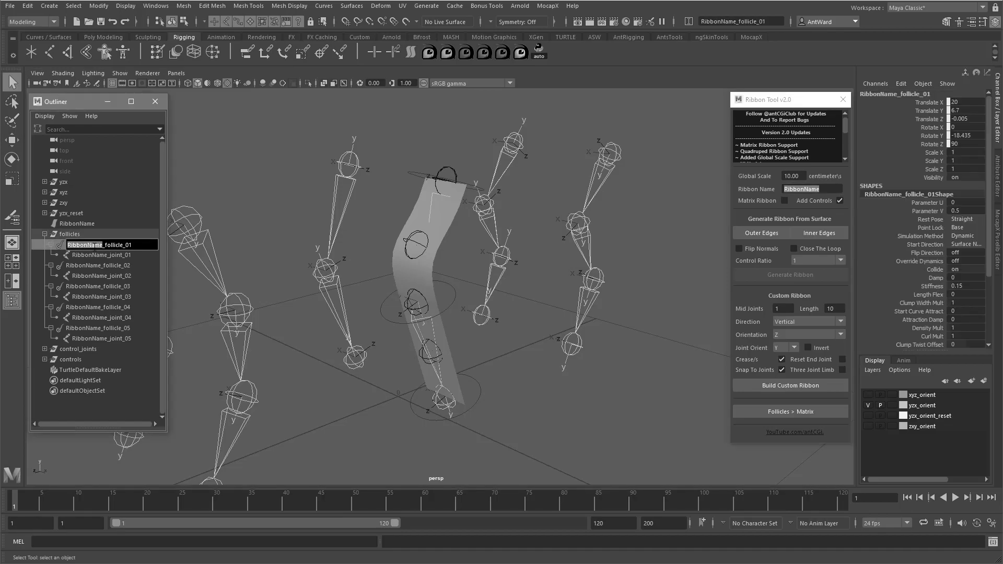
{"action": "left_click_drag", "start_coordinate": [459, 314], "coordinate": [497, 331], "text": "alt"}
Delete 'Name' from the ribbon name and try converting follicles to matrix with the mismatched name.
{"action": "left_click", "coordinate": [496, 331]}
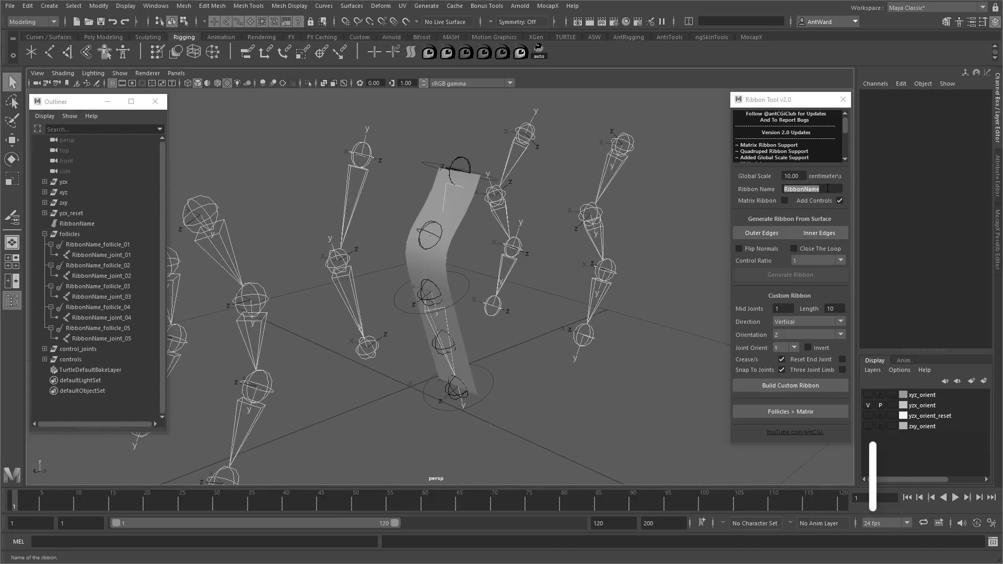
{"action": "left_click_drag", "start_coordinate": [804, 189], "coordinate": [836, 189]}
{"action": "key", "text": "BackSpace"}
{"action": "left_click", "coordinate": [790, 412]}
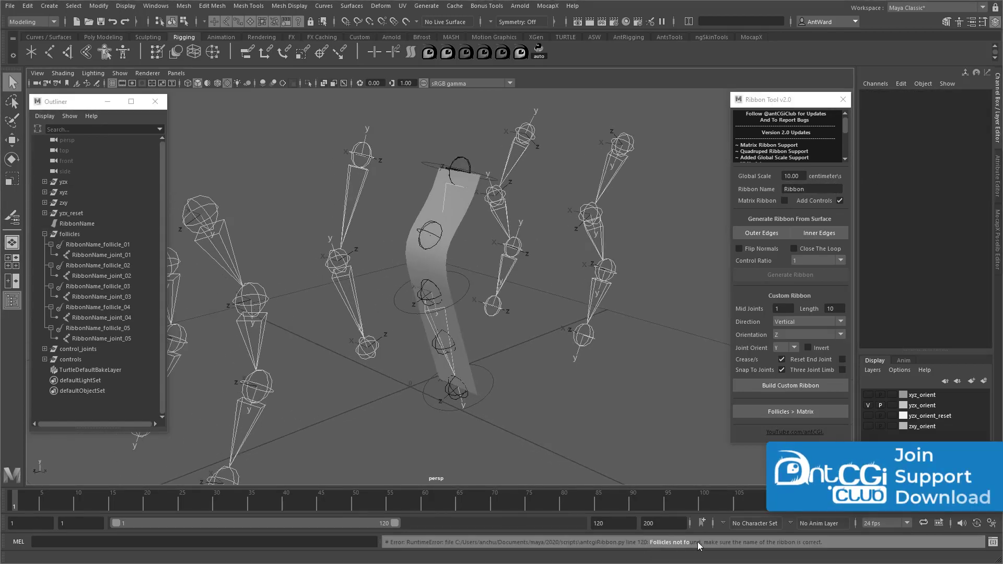
Restore the ribbon name to RibbonName and convert the follicles to matrix-driven joints.
{"action": "left_click", "coordinate": [815, 189]}
{"action": "type", "text": "Name"}
{"action": "key", "text": "Return"}
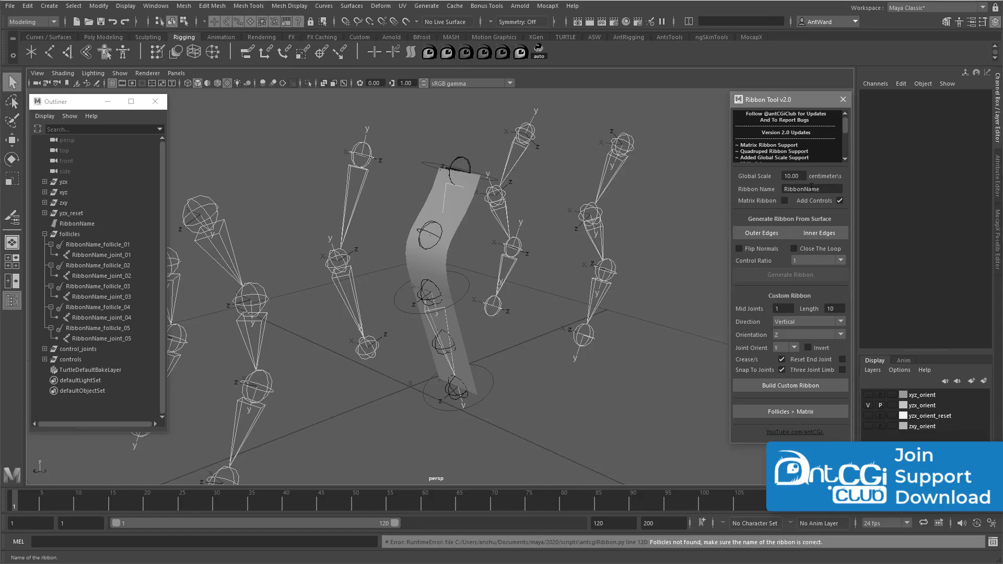
{"action": "left_click_drag", "start_coordinate": [533, 263], "coordinate": [540, 268], "text": "alt"}
{"action": "left_click", "coordinate": [790, 411]}
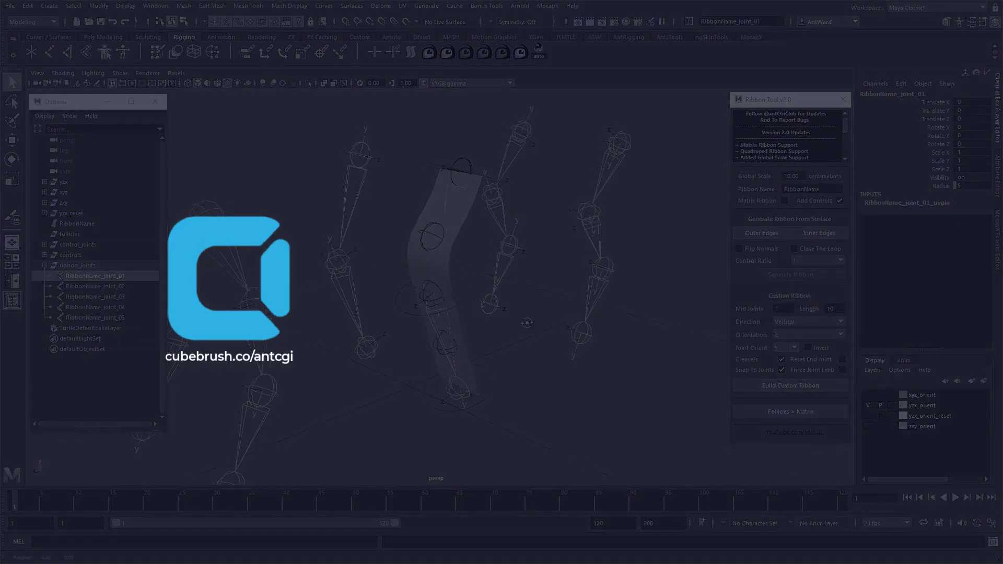
Move RibbonName_control_1 to bend the matrix-driven ribbon.
{"action": "key", "text": "w"}
{"action": "left_click", "coordinate": [459, 173]}
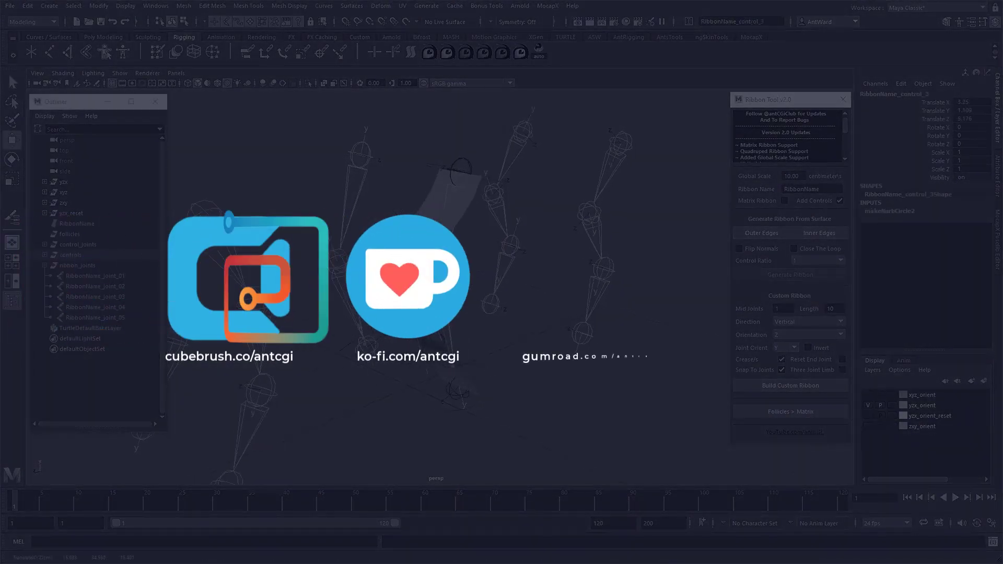
{"action": "left_click", "coordinate": [458, 390]}
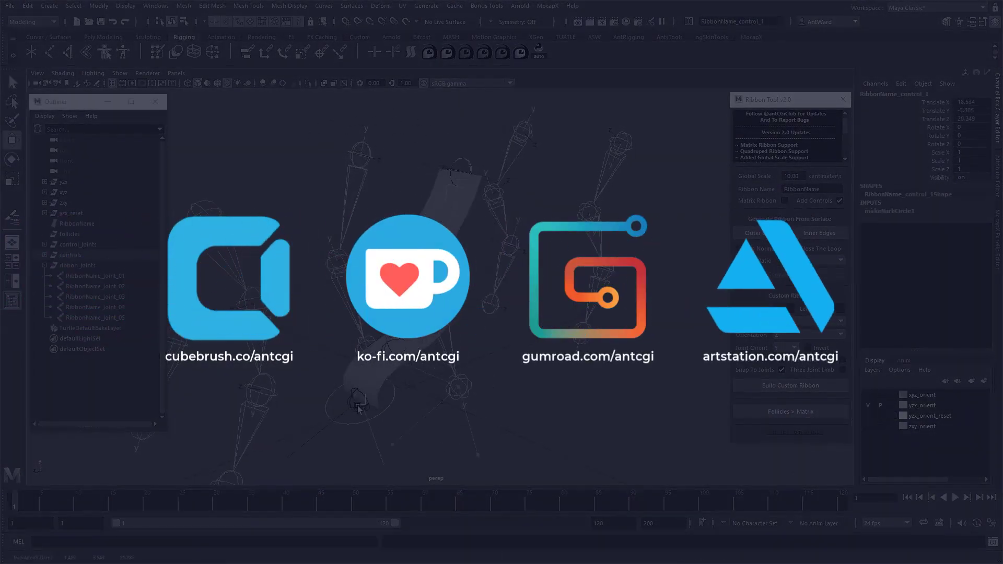
{"action": "left_click_drag", "start_coordinate": [458, 390], "coordinate": [507, 389]}
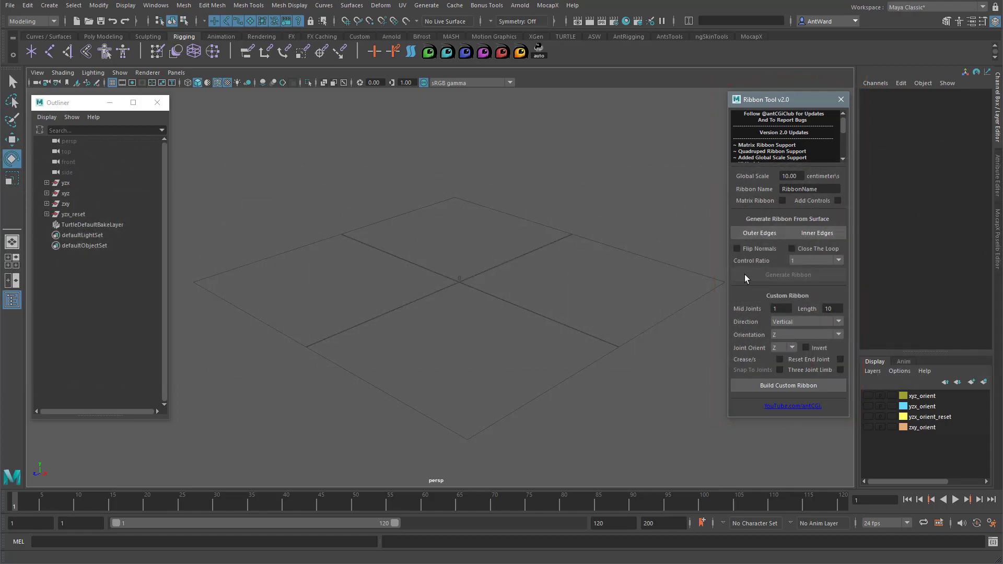
{"action": "right_click", "coordinate": [520, 55]}
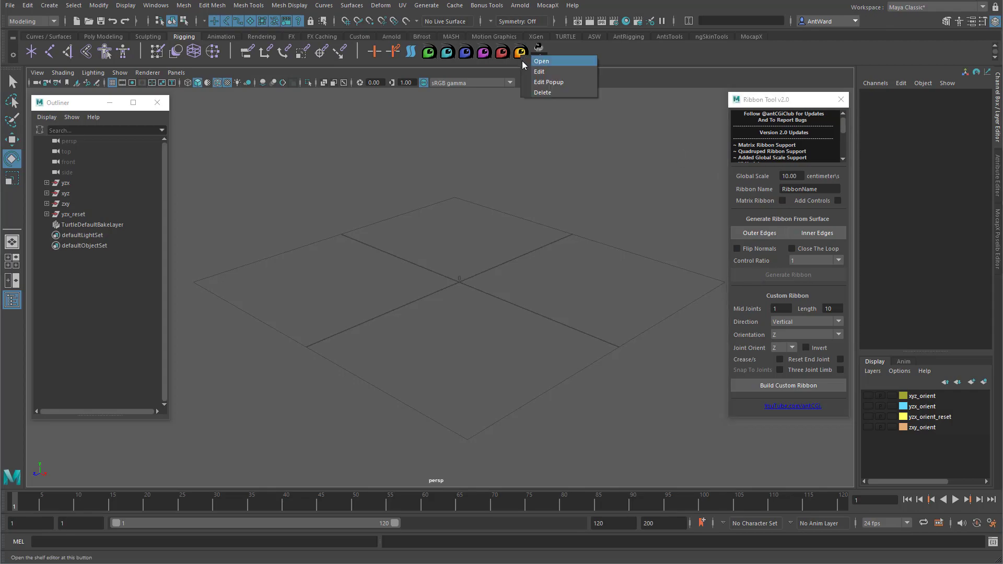
{"action": "left_click", "coordinate": [525, 67]}
{"action": "left_click_drag", "start_coordinate": [418, 145], "coordinate": [308, 136]}
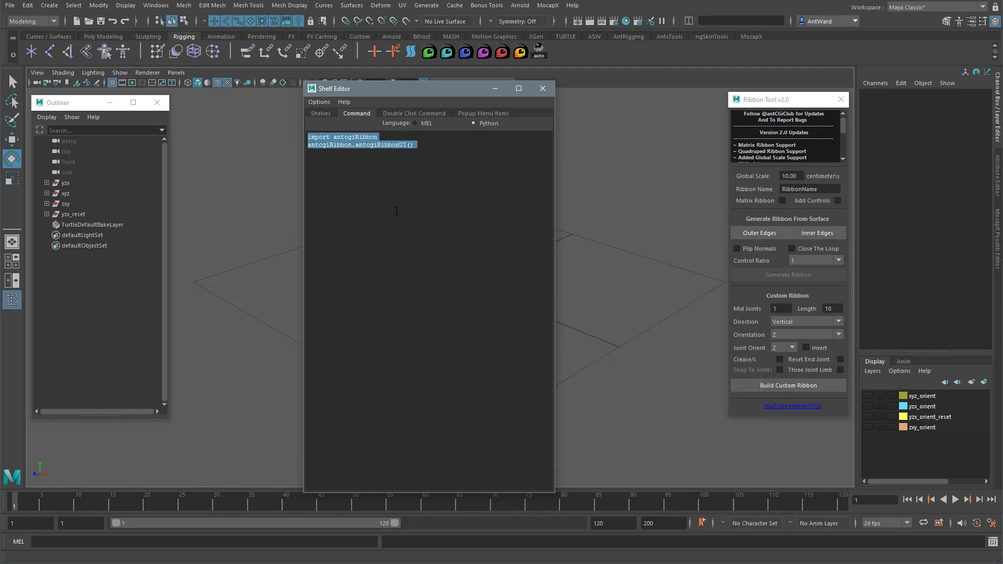
{"action": "left_click", "coordinate": [542, 89]}
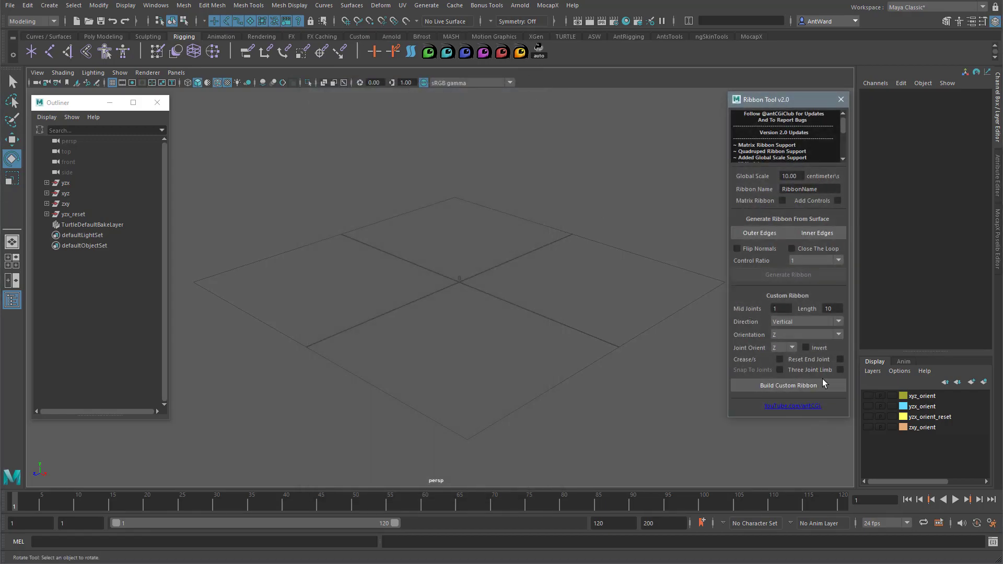
{"action": "scroll", "coordinate": [787, 136], "scroll_direction": "down", "scroll_amount": 5}
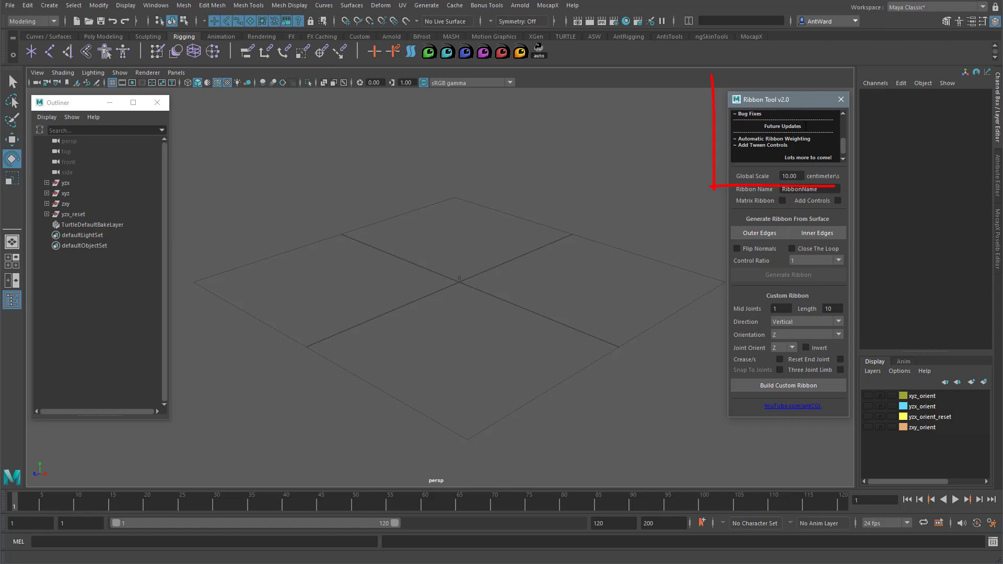
{"action": "scroll", "coordinate": [786, 136], "scroll_direction": "up", "scroll_amount": 5}
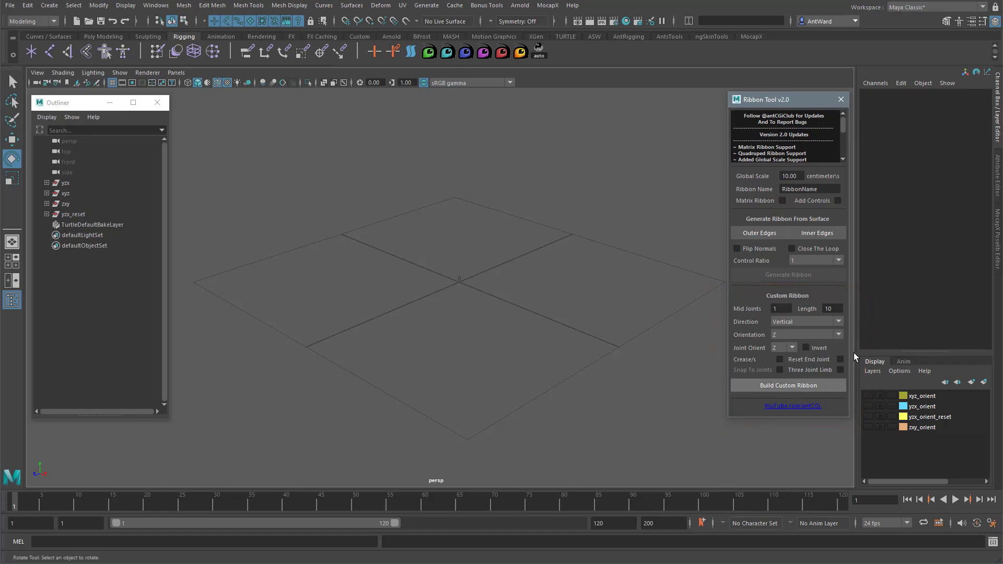
{"action": "left_click", "coordinate": [783, 386]}
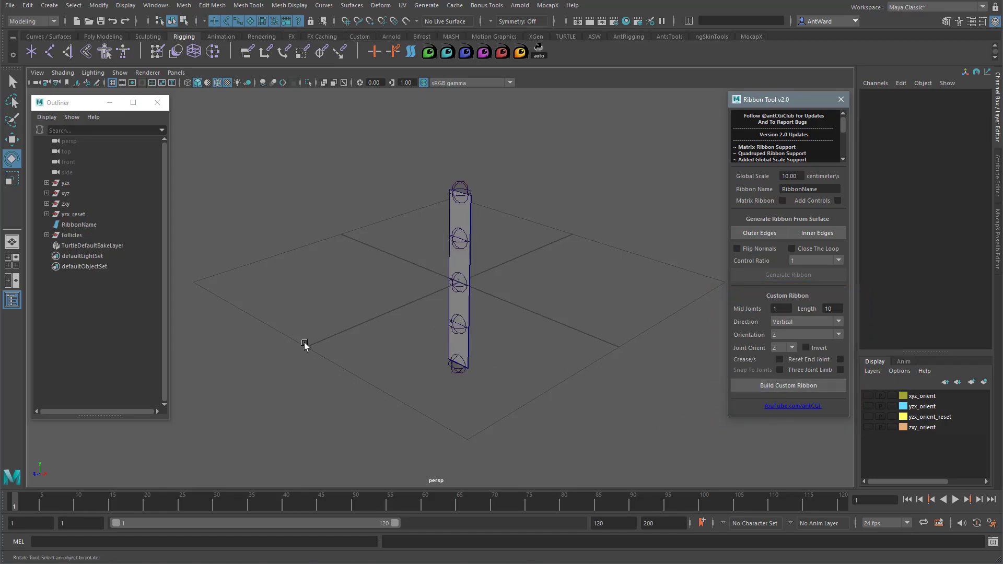
{"action": "left_click", "coordinate": [467, 262]}
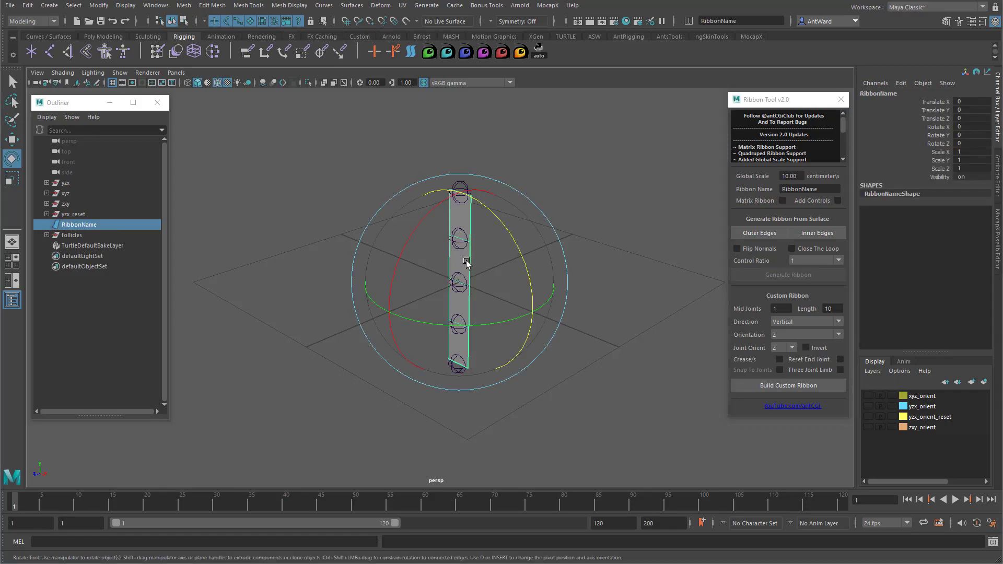
{"action": "key", "text": "w"}
{"action": "left_click_drag", "start_coordinate": [491, 298], "coordinate": [517, 308]}
{"action": "key", "text": "ctrl+z"}
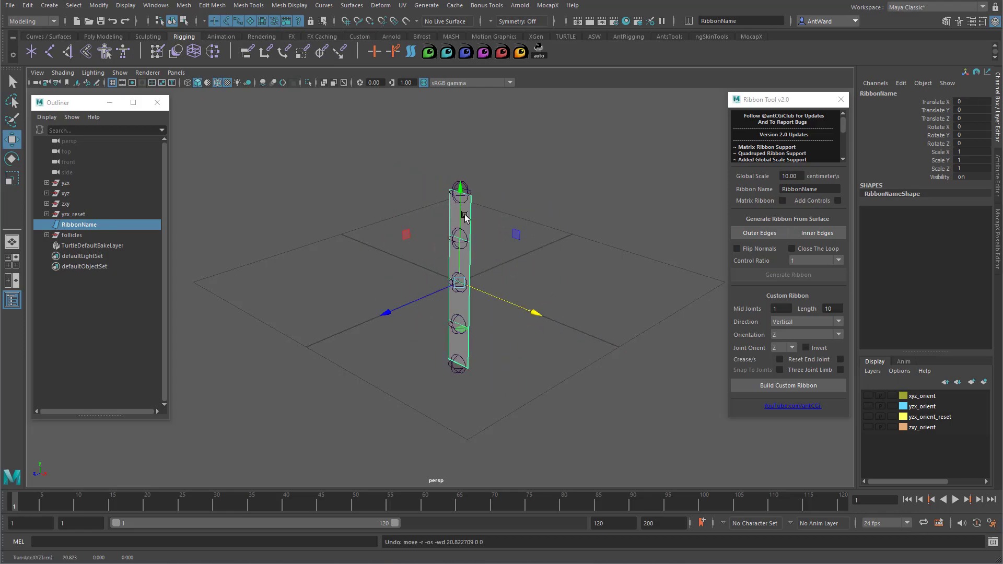
{"action": "left_click", "coordinate": [47, 235]}
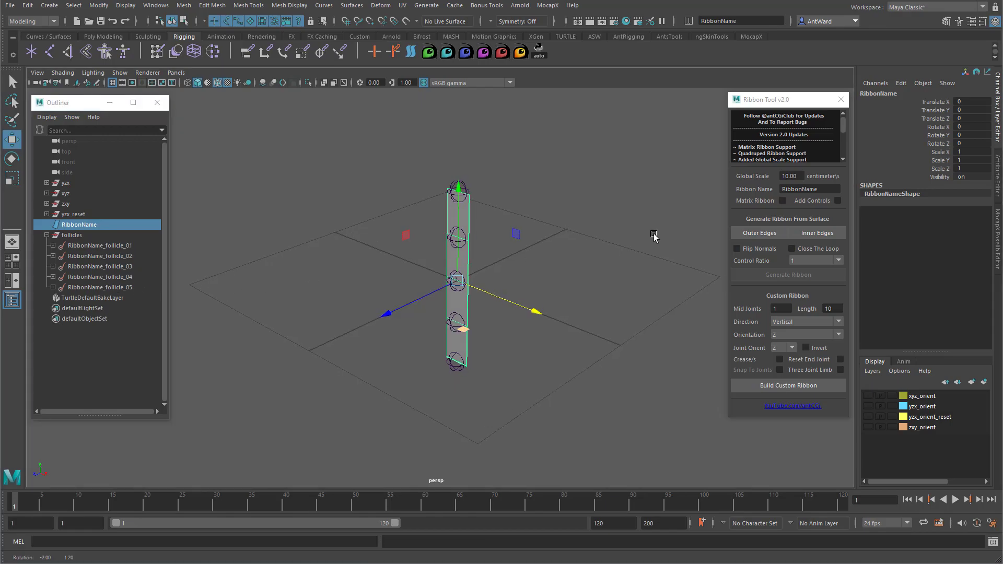
{"action": "left_click_drag", "start_coordinate": [654, 239], "coordinate": [659, 242], "text": "alt"}
{"action": "key", "text": "ctrl+z"}
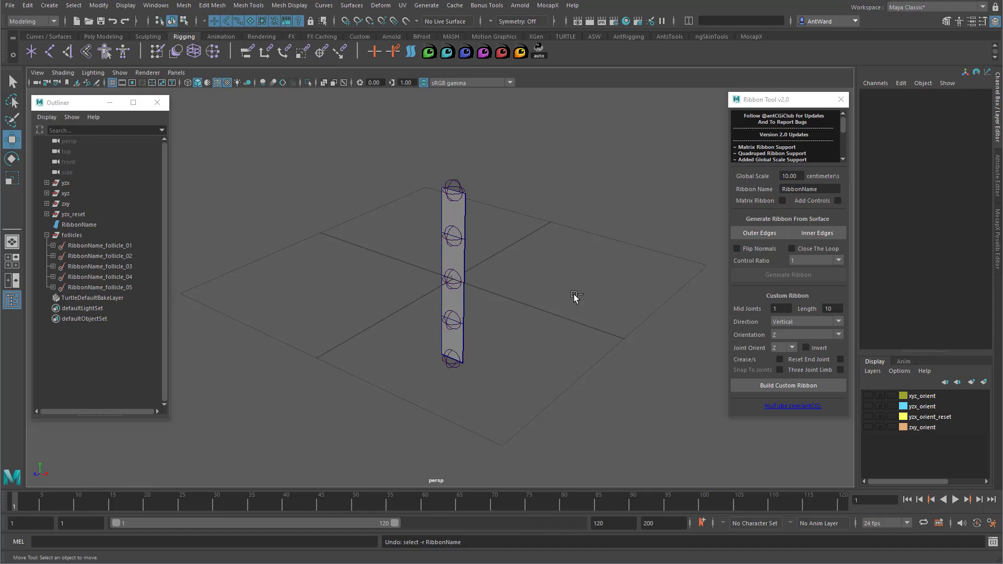
Undo the previous ribbon, switch direction to Horizontal, then test-build and undo a horizontal ribbon.
{"action": "key", "text": "ctrl+z"}
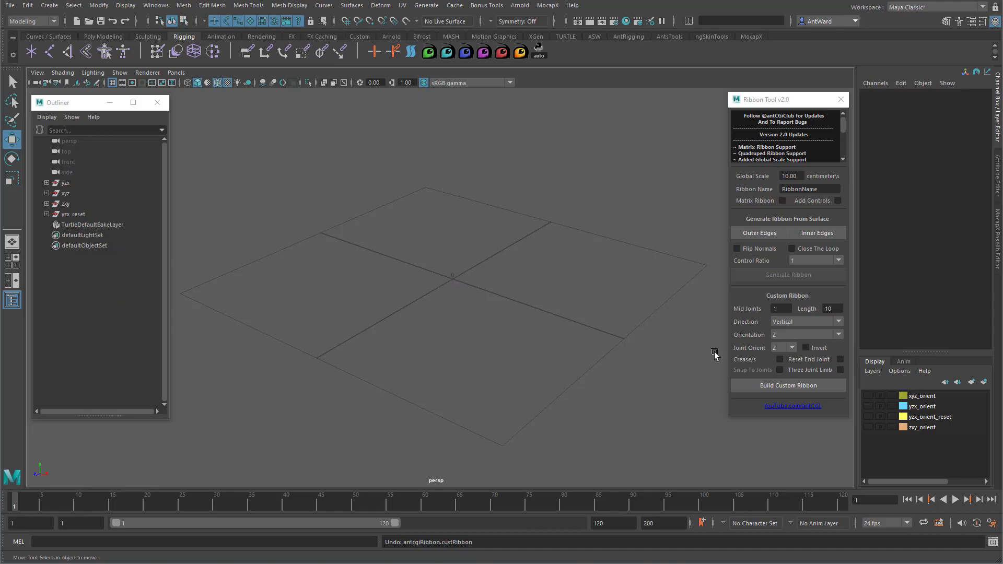
{"action": "left_click", "coordinate": [786, 324]}
{"action": "left_click", "coordinate": [783, 344]}
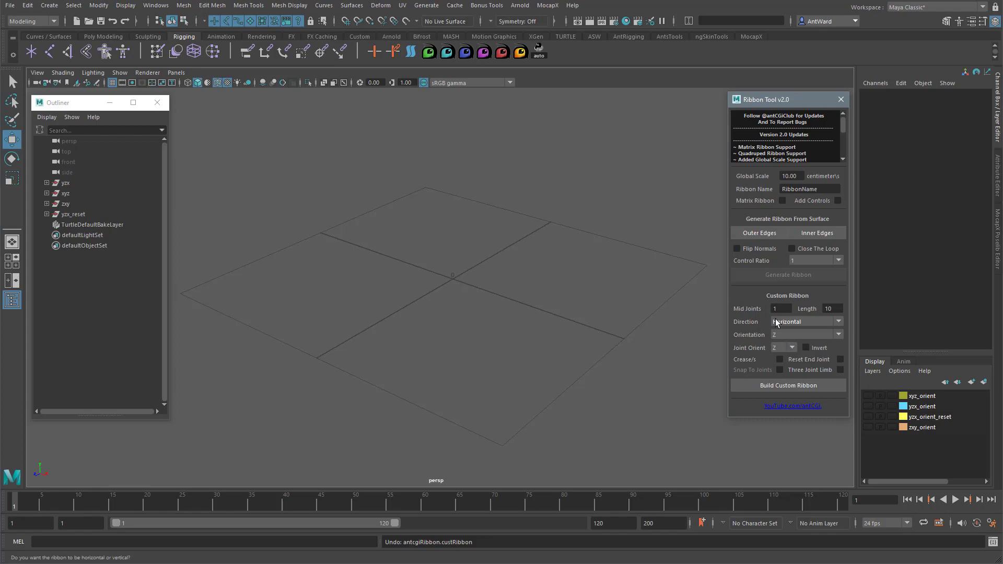
{"action": "left_click", "coordinate": [772, 387]}
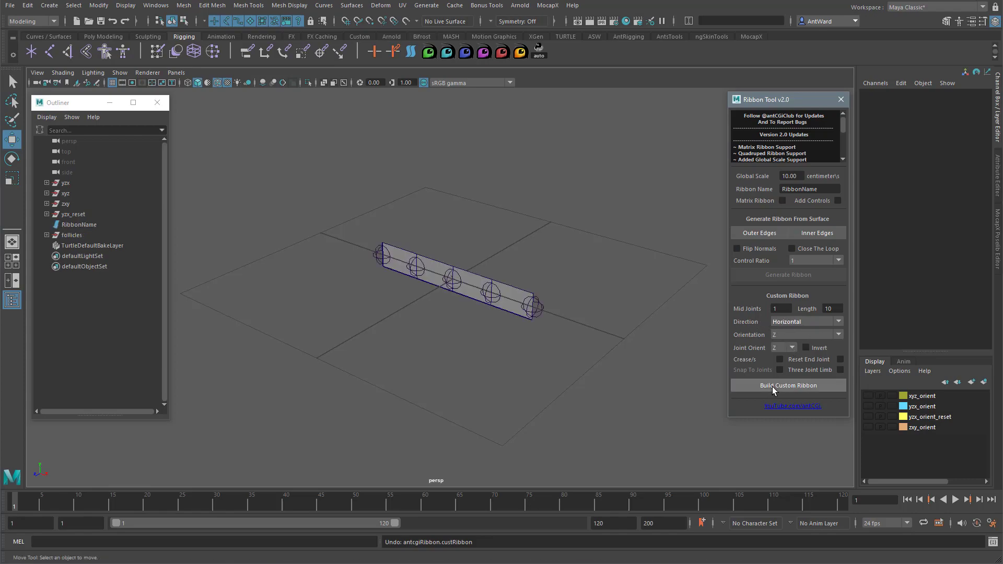
{"action": "left_click", "coordinate": [572, 273]}
{"action": "key", "text": "ctrl+z"}
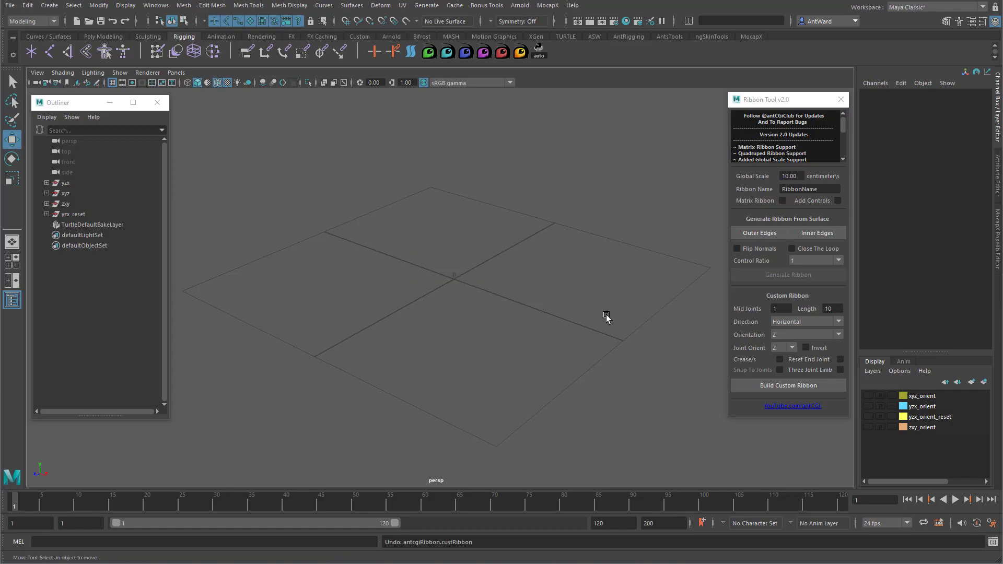
Set Mid Joints to 2, build a test ribbon, and undo it.
{"action": "double_click", "coordinate": [774, 309]}
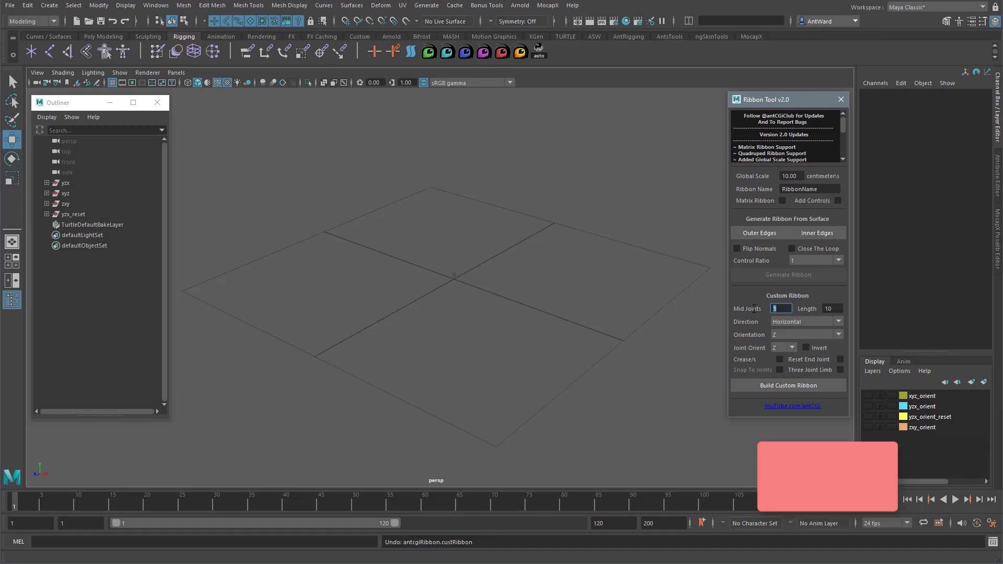
{"action": "type", "text": "2"}
{"action": "key", "text": "Return"}
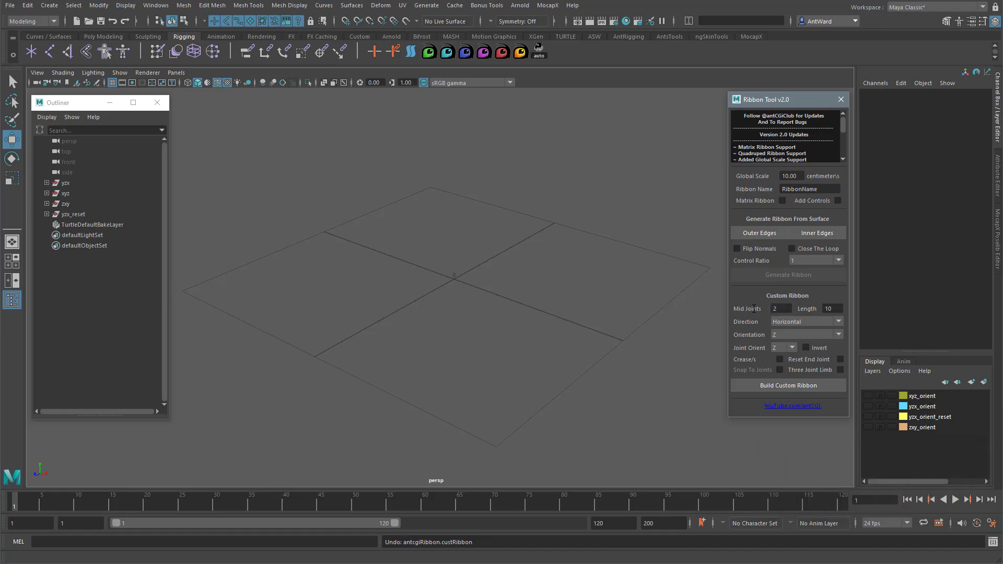
{"action": "left_click", "coordinate": [771, 386]}
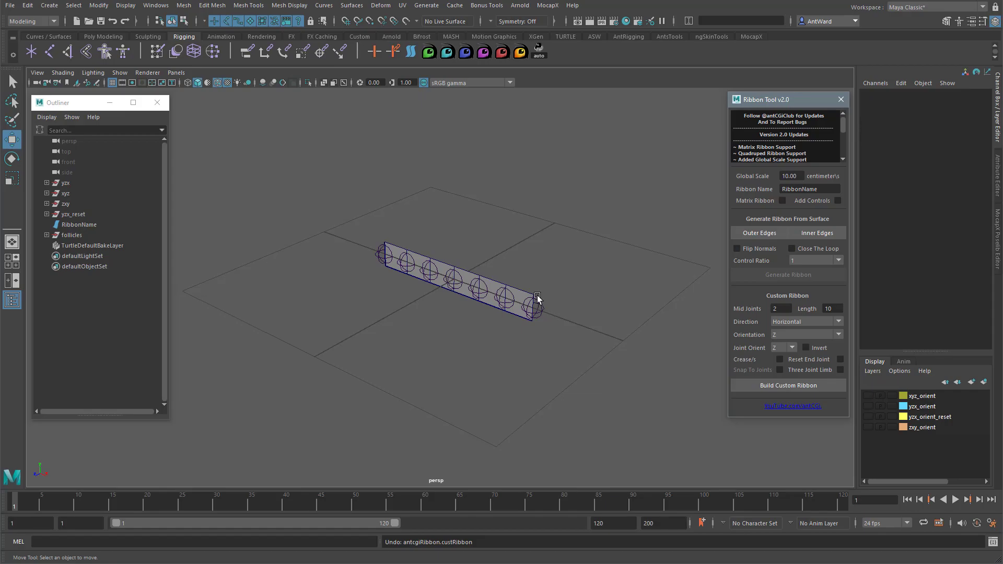
{"action": "key", "text": "ctrl+z"}
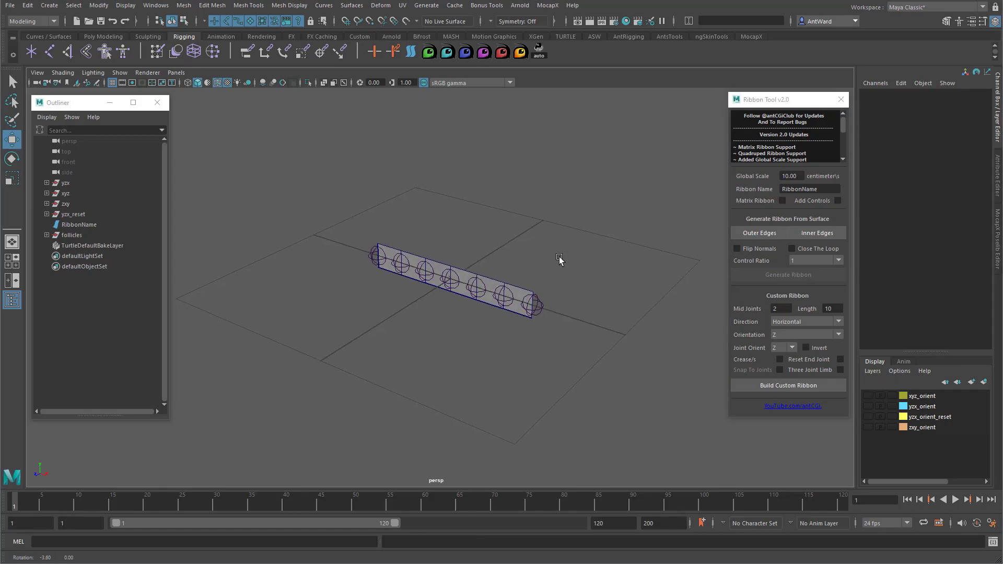
Build another test ribbon with the current Mid Joints value, inspect it, and undo it.
{"action": "key", "text": "ctrl+z"}
{"action": "double_click", "coordinate": [781, 309]}
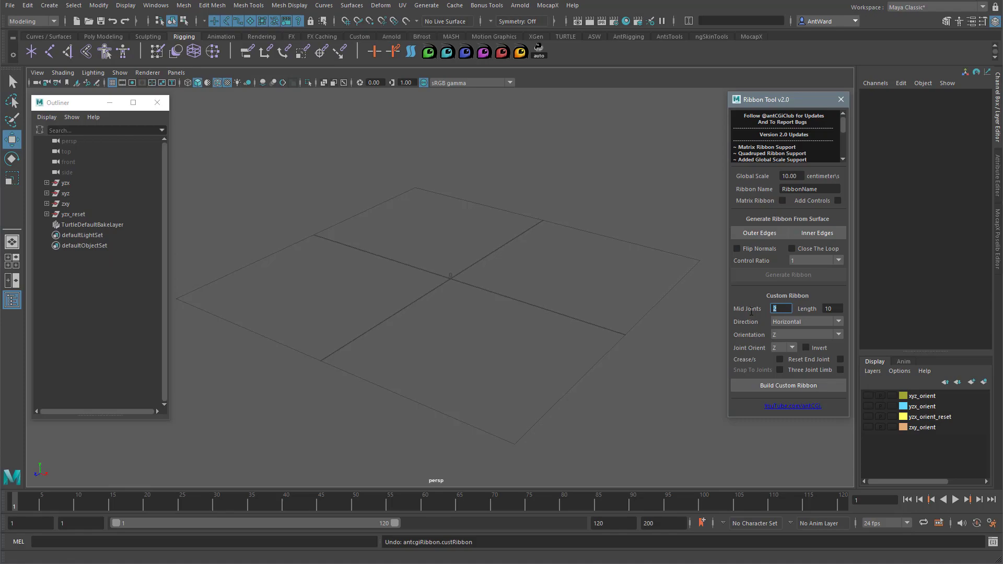
{"action": "left_click", "coordinate": [780, 386]}
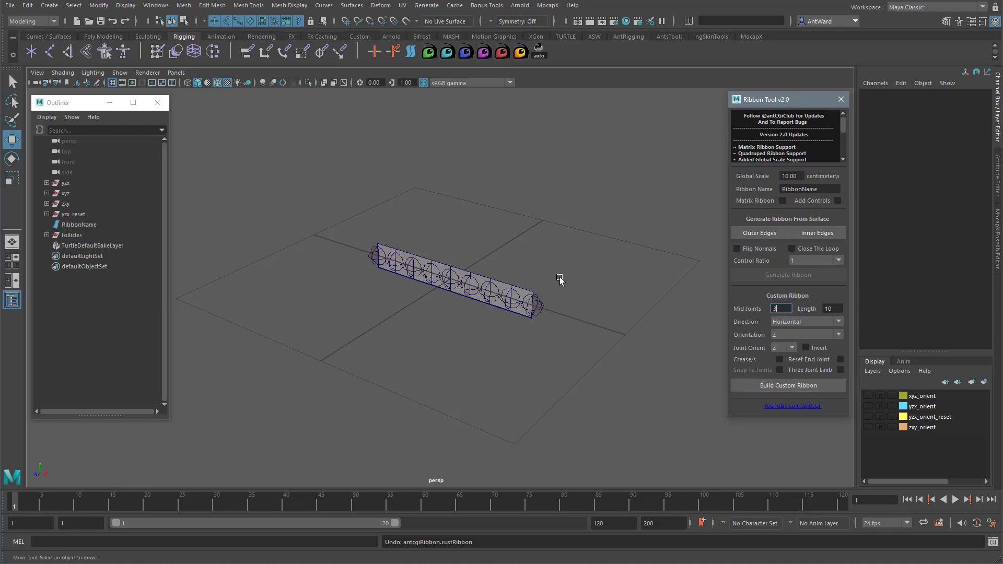
{"action": "mouse_move", "coordinate": [560, 280]}
{"action": "left_mouse_down", "text": "alt"}
{"action": "mouse_move", "coordinate": [575, 273]}
{"action": "mouse_move", "coordinate": [554, 281]}
{"action": "left_mouse_up", "text": "alt"}
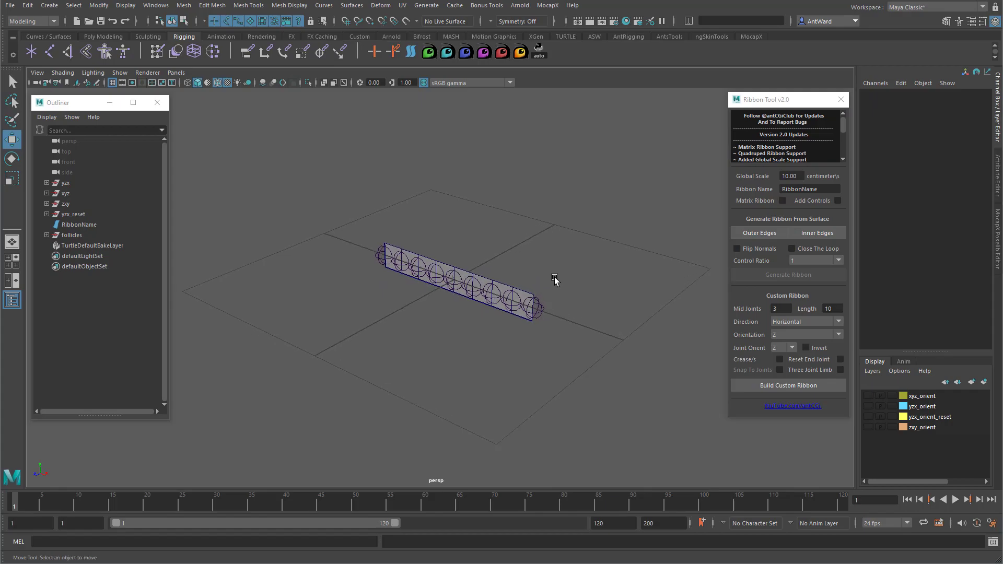
{"action": "key", "text": "ctrl+z"}
Set Mid Joints to 1 and Length to 20.
{"action": "left_click", "coordinate": [773, 309]}
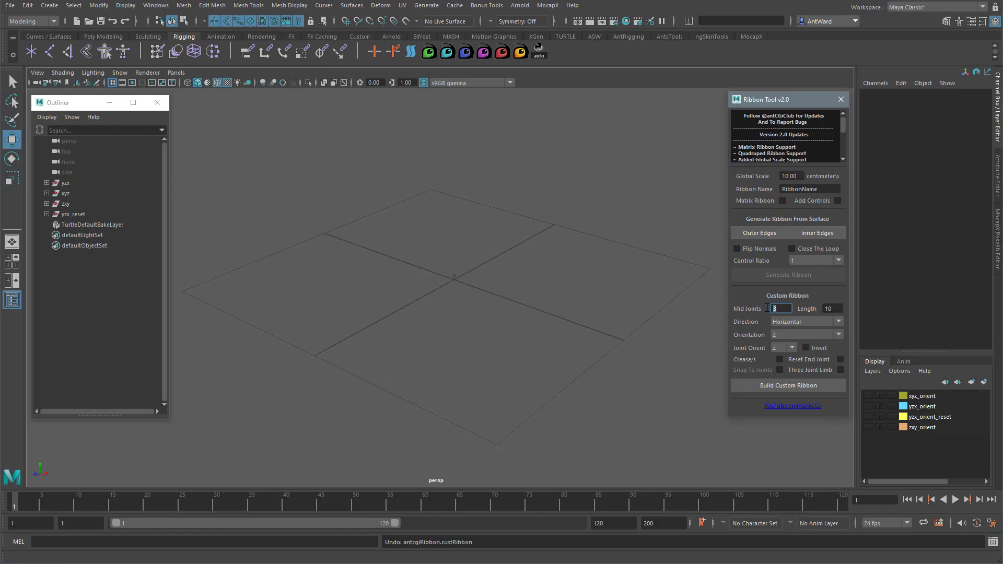
{"action": "type", "text": "1"}
{"action": "key", "text": "Return"}
{"action": "left_click", "coordinate": [829, 308]}
{"action": "type", "text": "20"}
{"action": "key", "text": "Return"}
Test-build the length-20 ribbon, undo it, and set Length back to 10.
{"action": "left_click", "coordinate": [776, 383]}
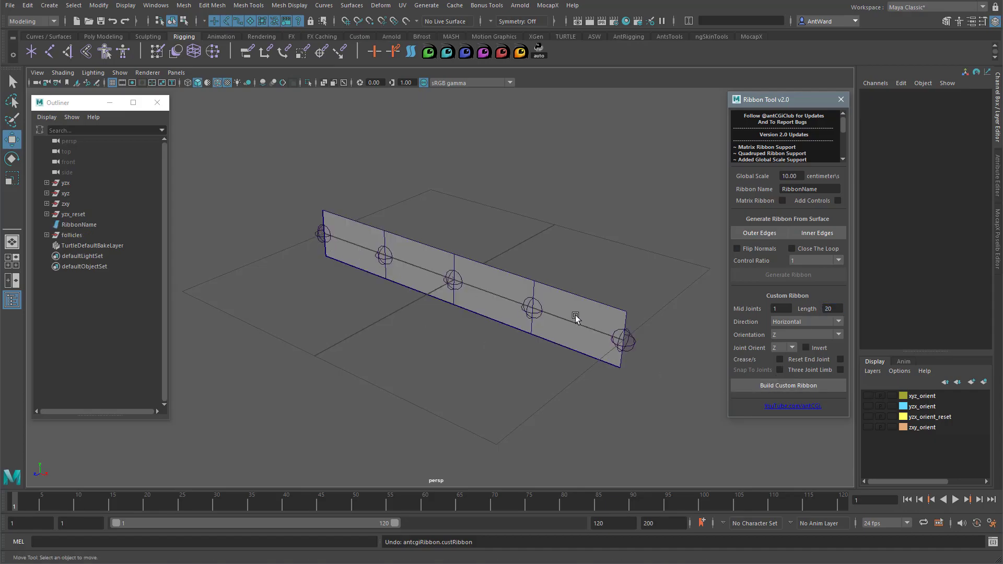
{"action": "left_click_drag", "start_coordinate": [506, 264], "coordinate": [559, 241], "text": "alt"}
{"action": "key", "text": "ctrl+z"}
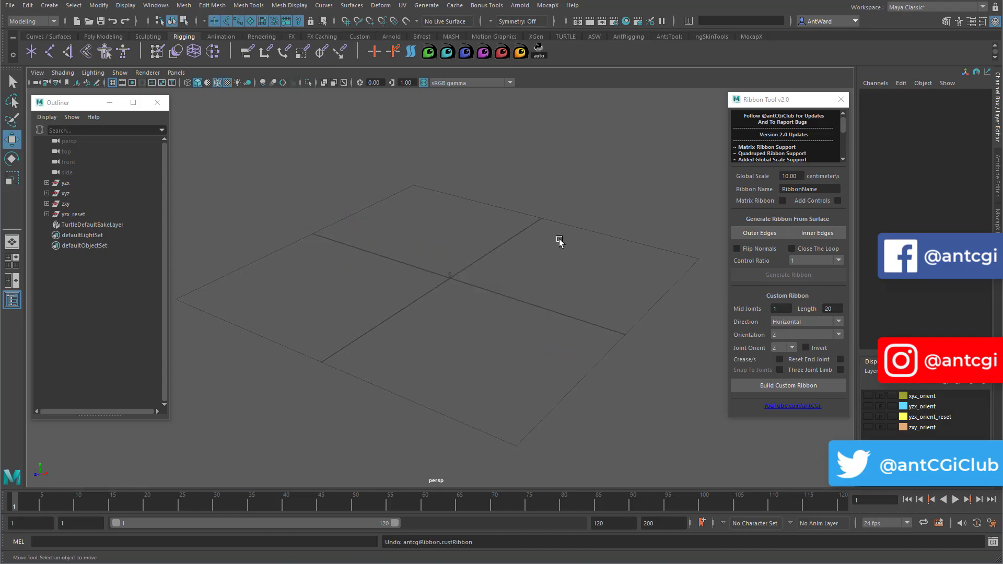
{"action": "double_click", "coordinate": [828, 309]}
{"action": "type", "text": "10"}
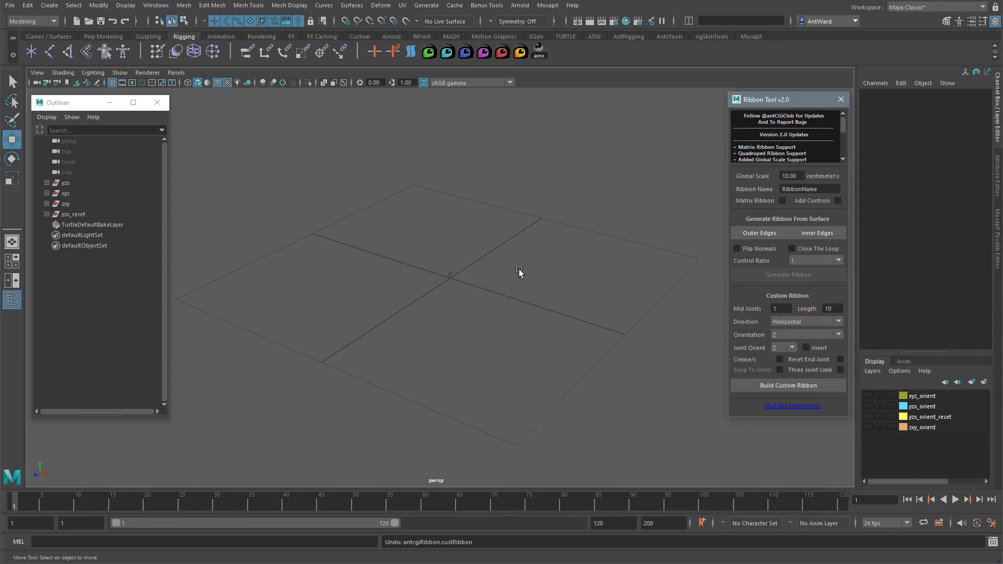
{"action": "left_click_drag", "start_coordinate": [519, 272], "coordinate": [513, 273], "text": "alt"}
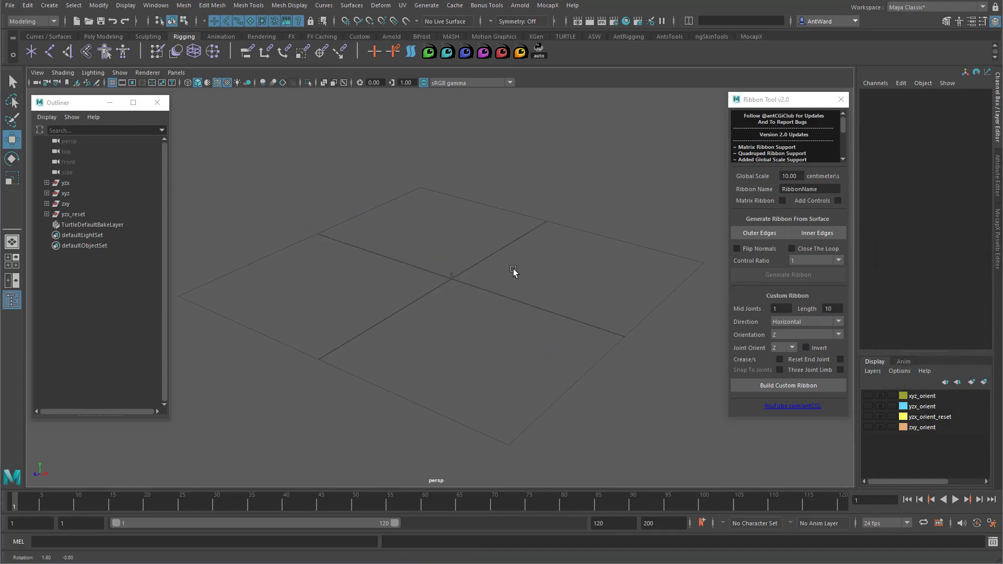
Rename the ribbon to TempName.
{"action": "left_click", "coordinate": [824, 188]}
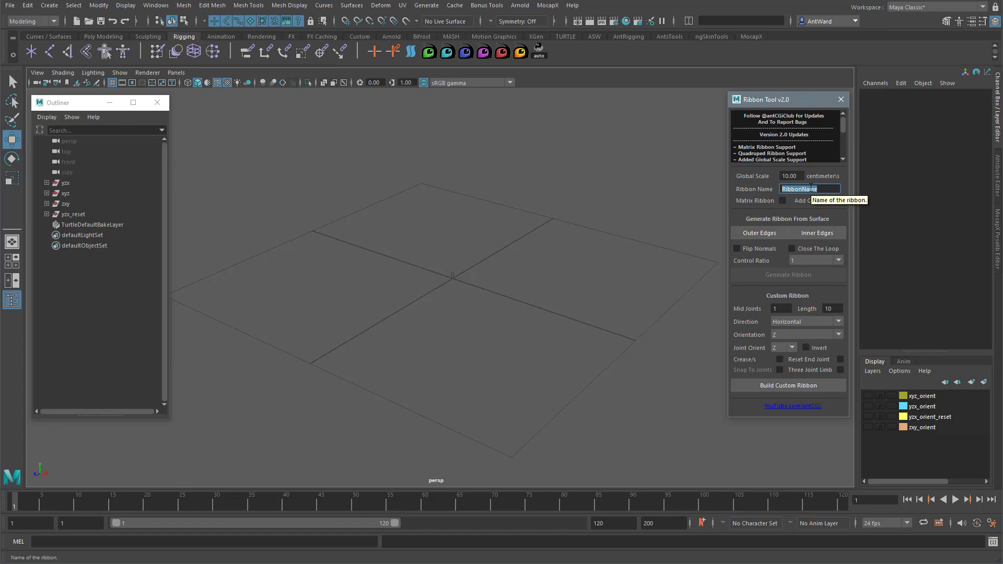
{"action": "type", "text": "TempName"}
{"action": "key", "text": "Return"}
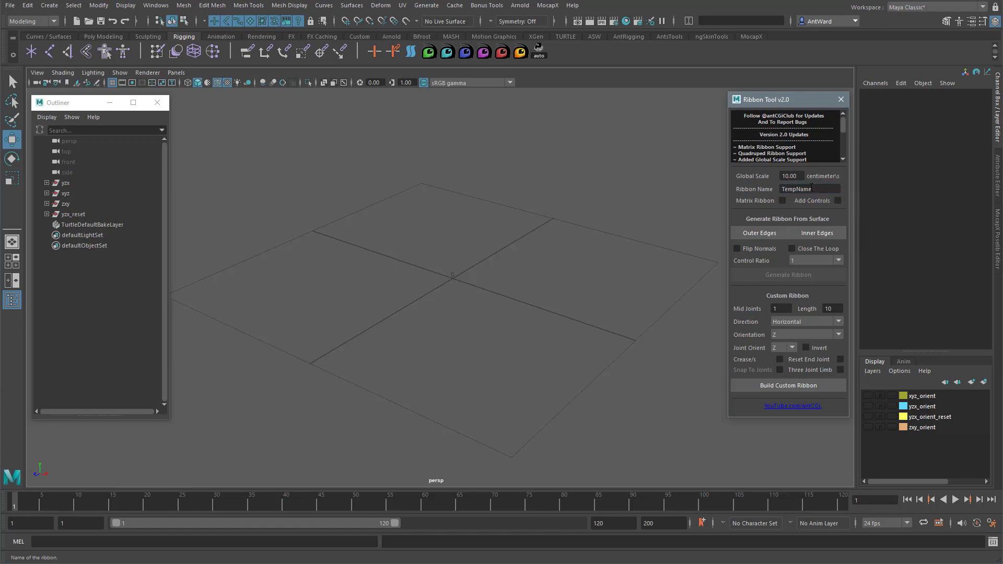
Set Global Scale to 1.00, build a test ribbon, and undo it.
{"action": "left_click", "coordinate": [790, 176]}
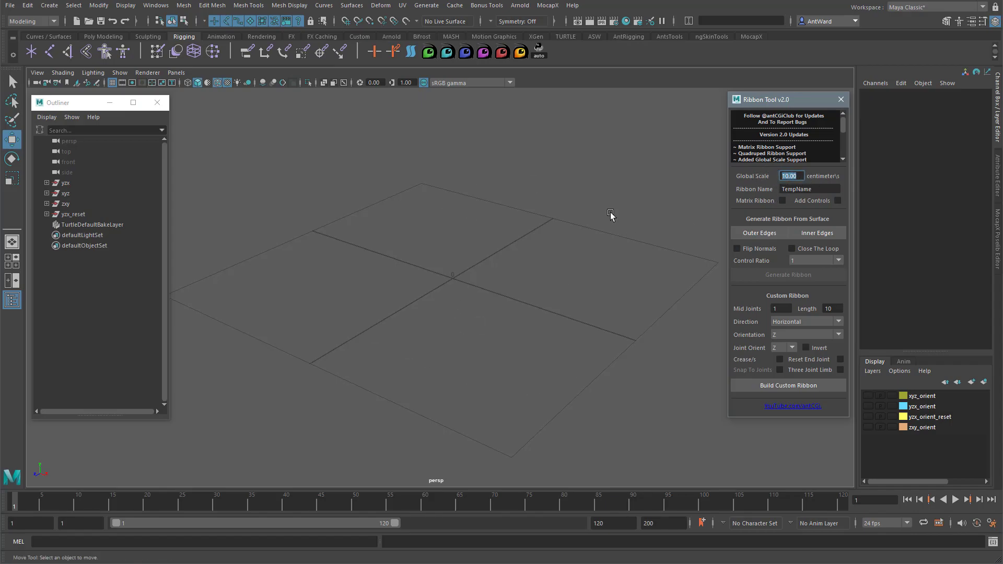
{"action": "left_click", "coordinate": [799, 177]}
{"action": "left_click_drag", "start_coordinate": [800, 176], "coordinate": [786, 177]}
{"action": "key", "text": "Return"}
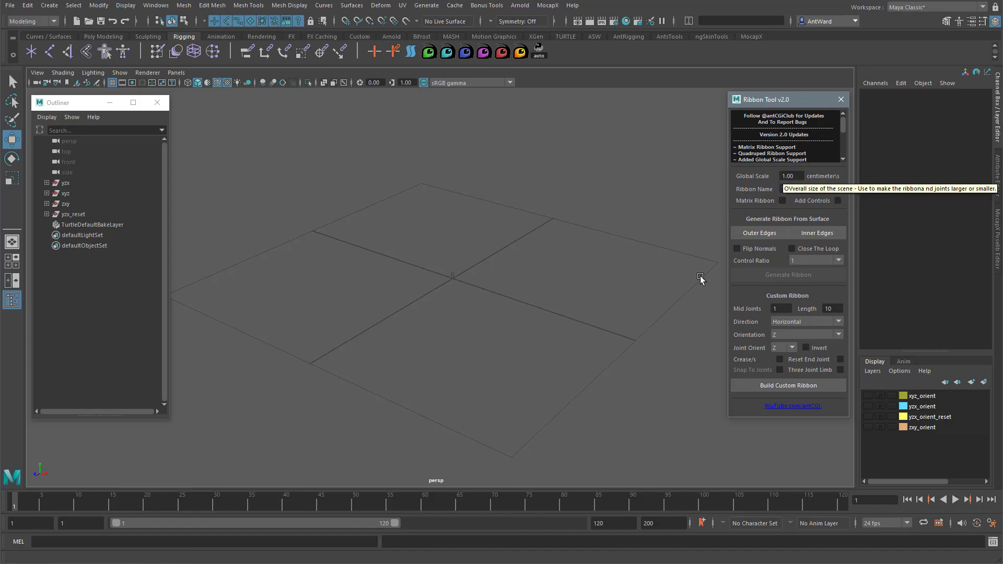
{"action": "left_click", "coordinate": [786, 387]}
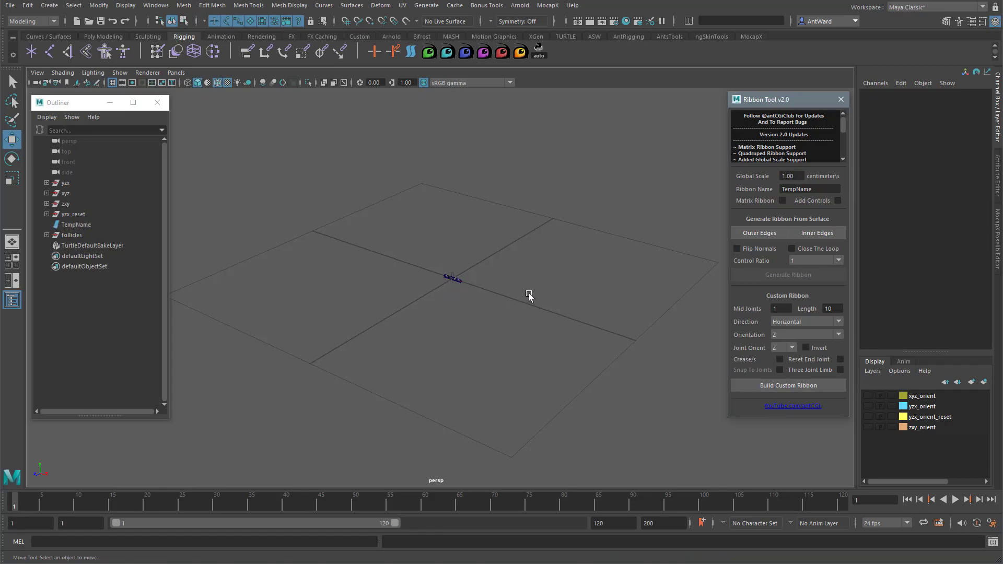
{"action": "key", "text": "ctrl+z"}
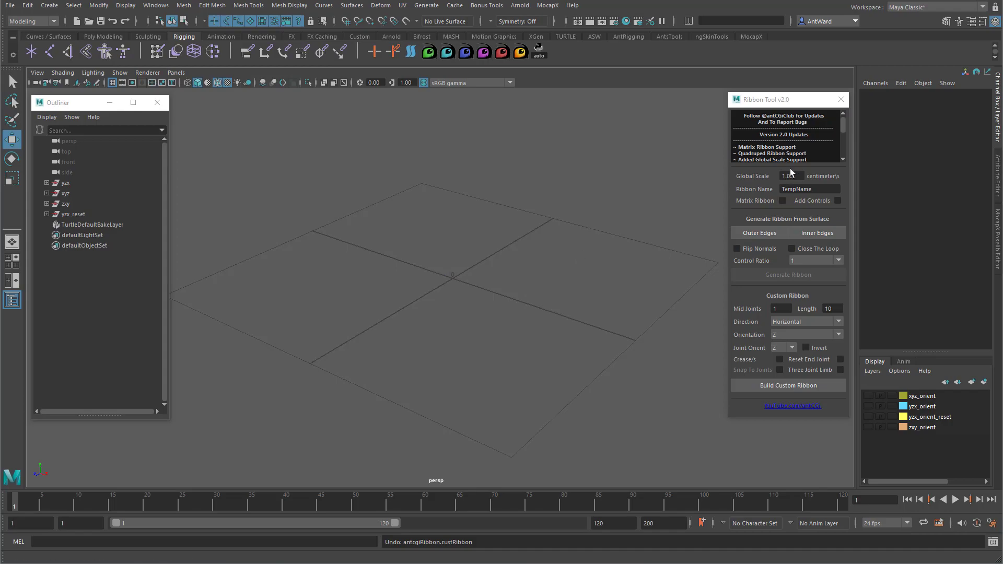
Set Global Scale to 10, build the ribbon, inspect its follicles in the Outliner, then undo.
{"action": "left_click", "coordinate": [756, 177]}
{"action": "type", "text": "10"}
{"action": "key", "text": "Return"}
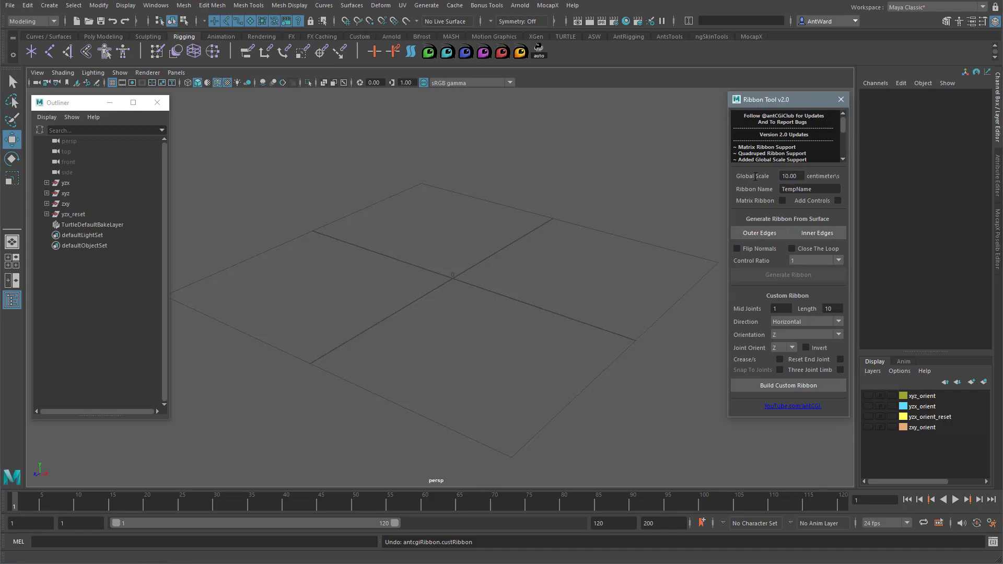
{"action": "left_click", "coordinate": [757, 387]}
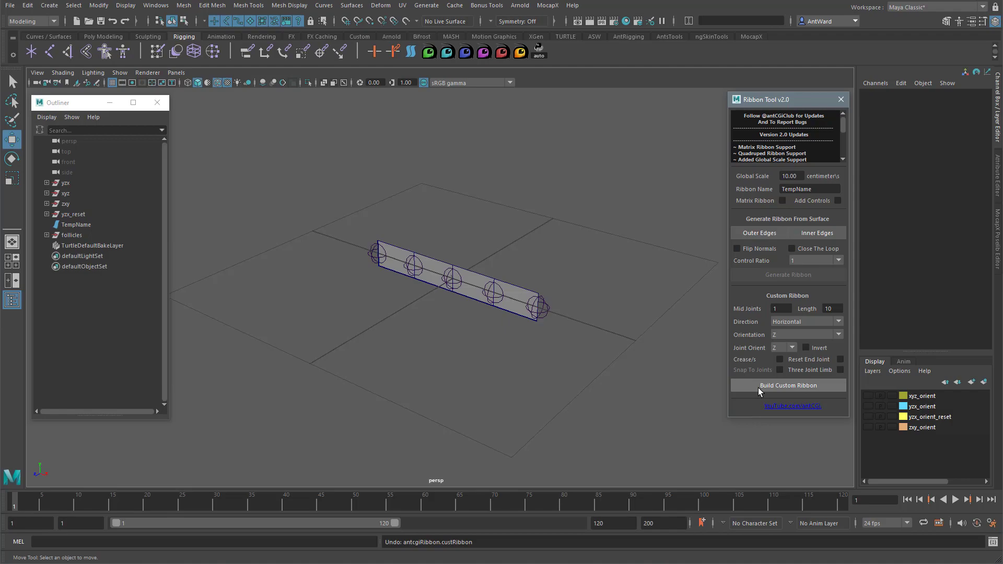
{"action": "left_click", "coordinate": [67, 226]}
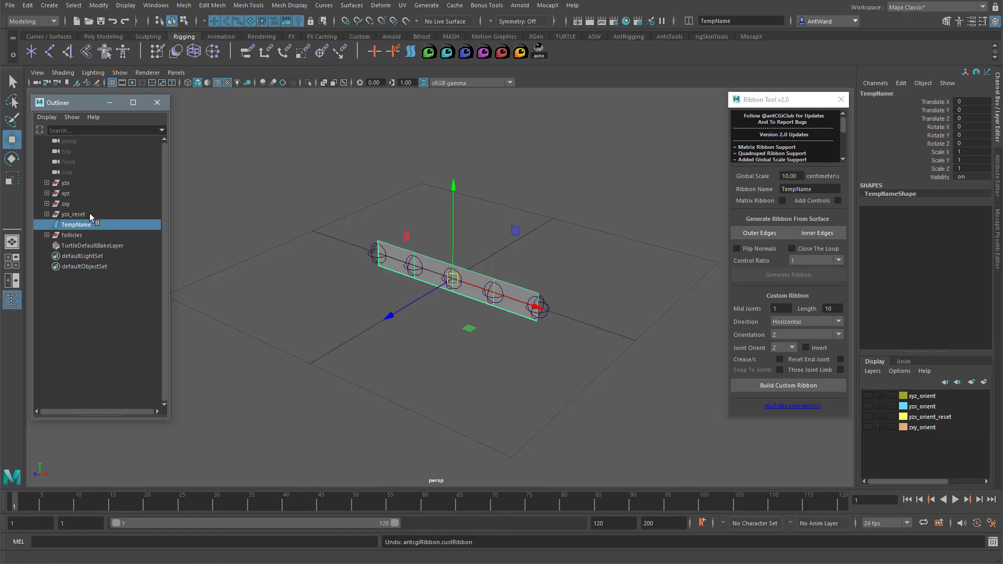
{"action": "left_click", "coordinate": [47, 235]}
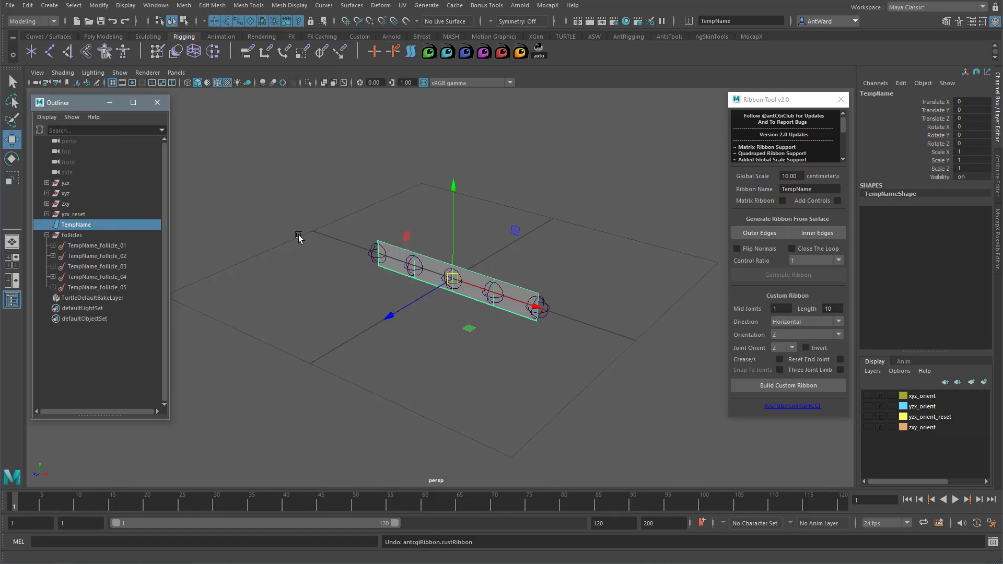
{"action": "key", "text": "ctrl+z"}
{"action": "key", "text": "ctrl+z"}
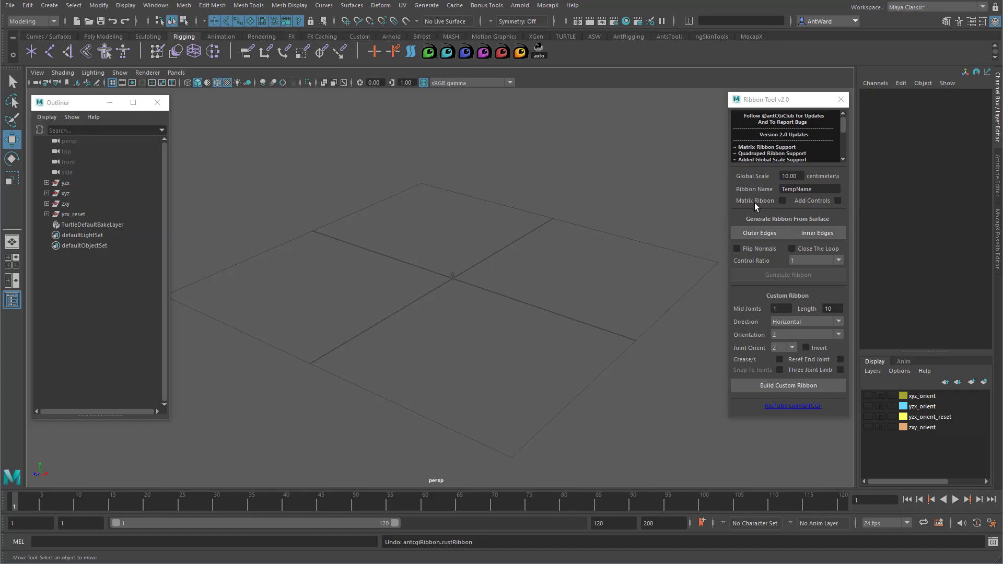
Enable Matrix Ribbon, build the TempName ribbon, select its first joint, then undo the selection.
{"action": "left_click", "coordinate": [781, 202]}
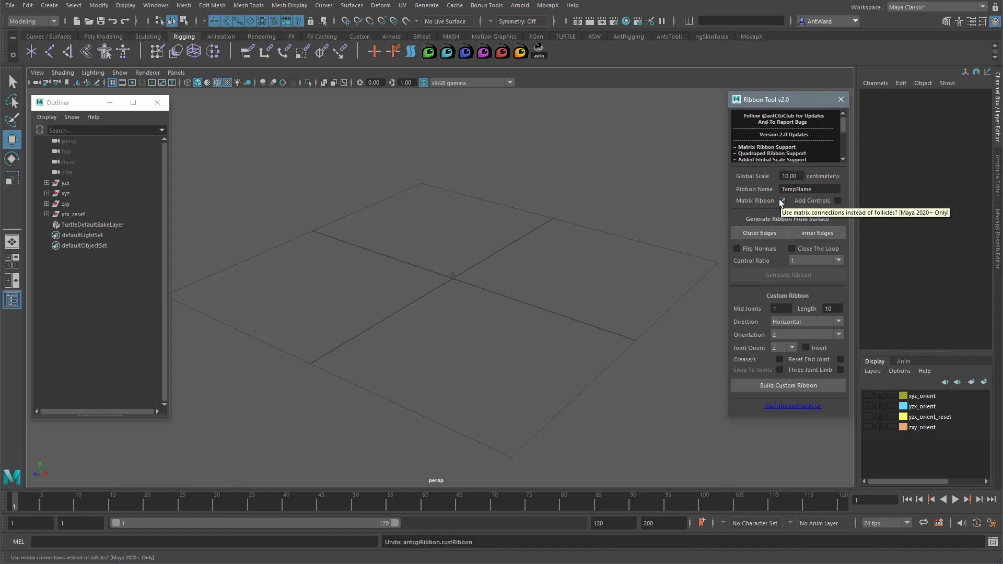
{"action": "left_click", "coordinate": [764, 384]}
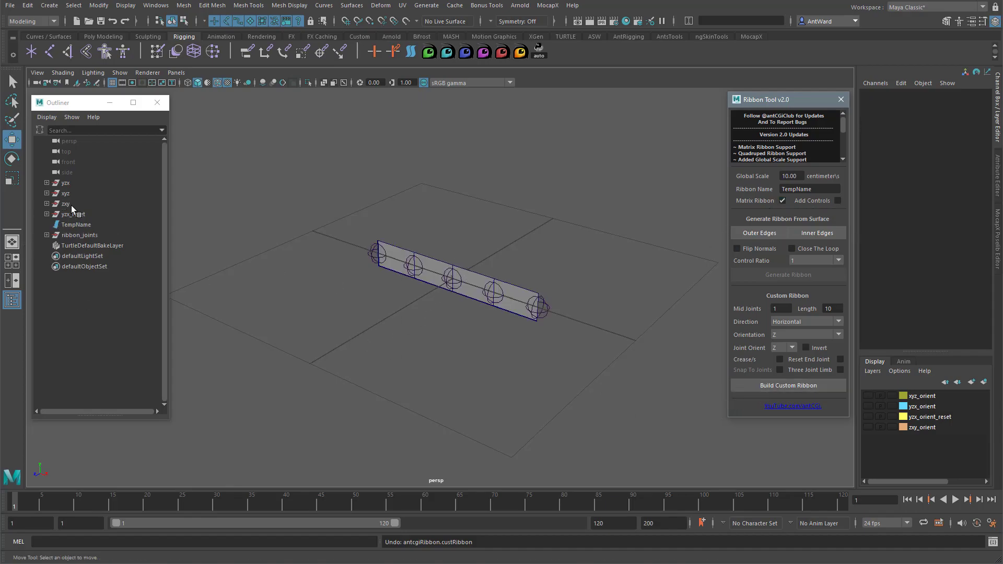
{"action": "left_click", "coordinate": [374, 254]}
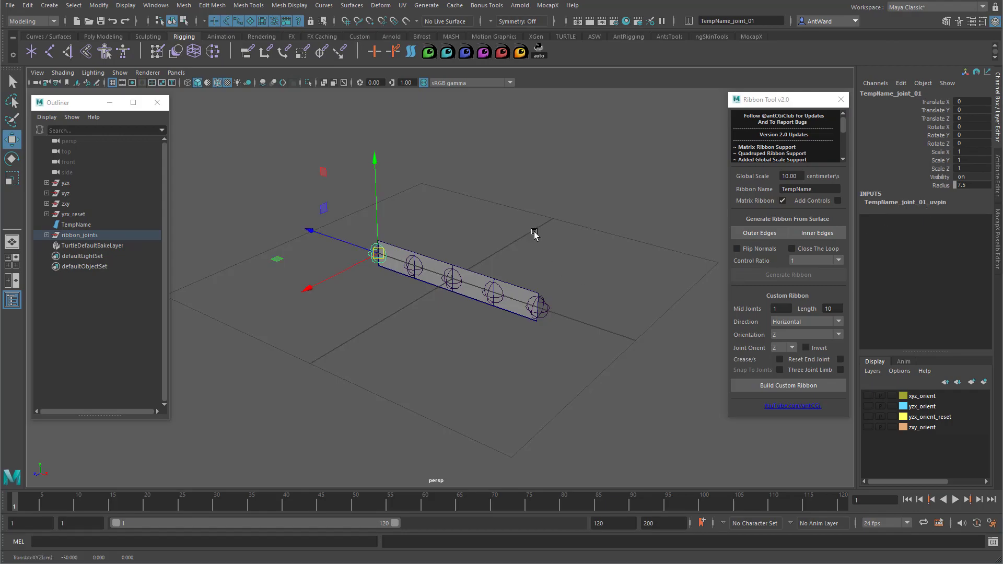
{"action": "key", "text": "ctrl+z"}
{"action": "key", "text": "ctrl+z"}
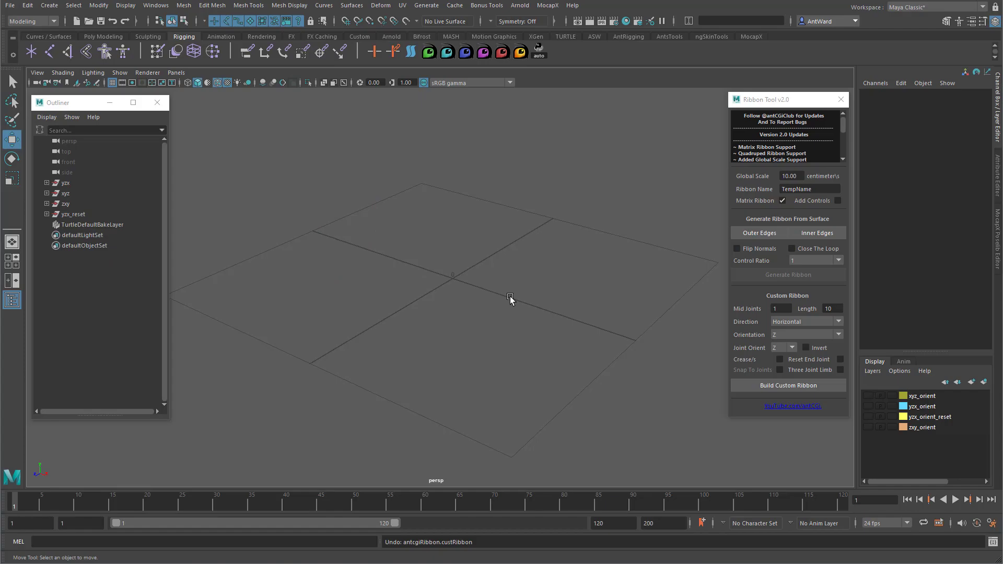
Enable Add Controls, build the ribbon, and test-move TempName_control_3, then undo the move.
{"action": "left_click", "coordinate": [837, 201]}
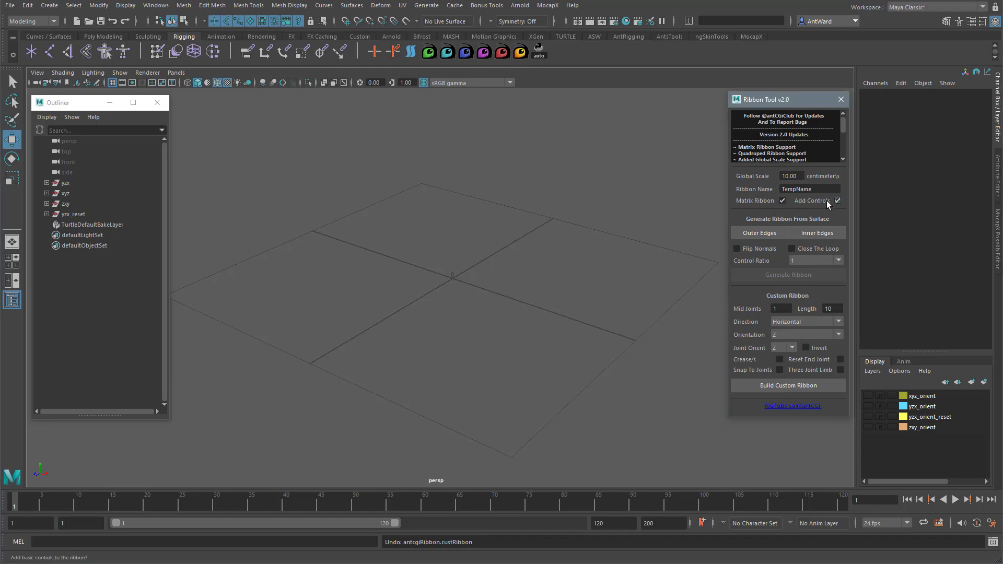
{"action": "left_click", "coordinate": [804, 388]}
{"action": "left_click", "coordinate": [451, 277]}
{"action": "left_click_drag", "start_coordinate": [452, 278], "coordinate": [447, 230]}
{"action": "key", "text": "ctrl+z"}
{"action": "key", "text": "ctrl+z"}
{"action": "key", "text": "ctrl+z"}
{"action": "key", "text": "ctrl+z"}
{"action": "key", "text": "ctrl+z"}
{"action": "key", "text": "ctrl+z"}
Rotate TempName_control_3 to twist the ribbon, then undo the rotation and deselect.
{"action": "key", "text": "e"}
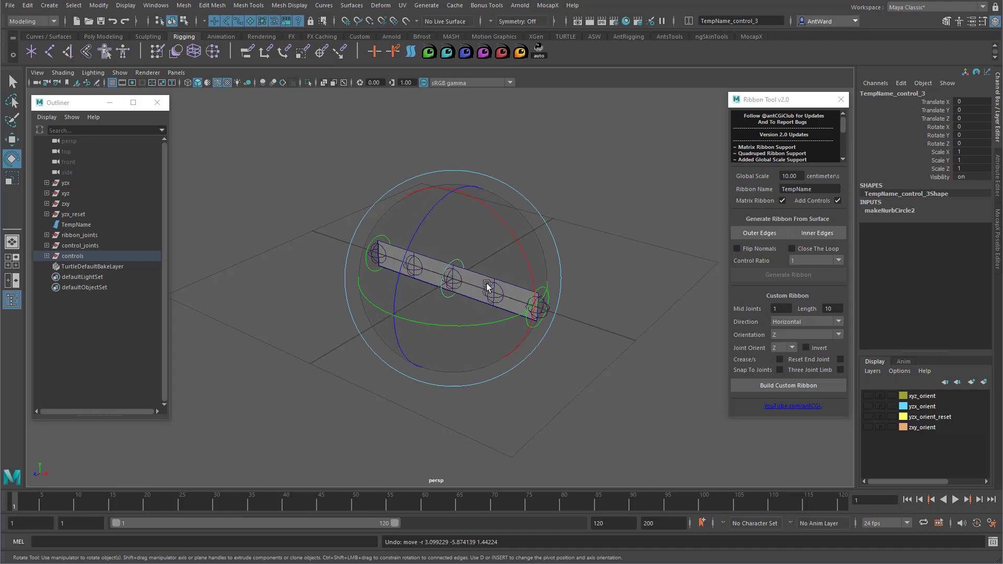
{"action": "left_click_drag", "start_coordinate": [487, 286], "coordinate": [483, 230]}
{"action": "key", "text": "ctrl+z"}
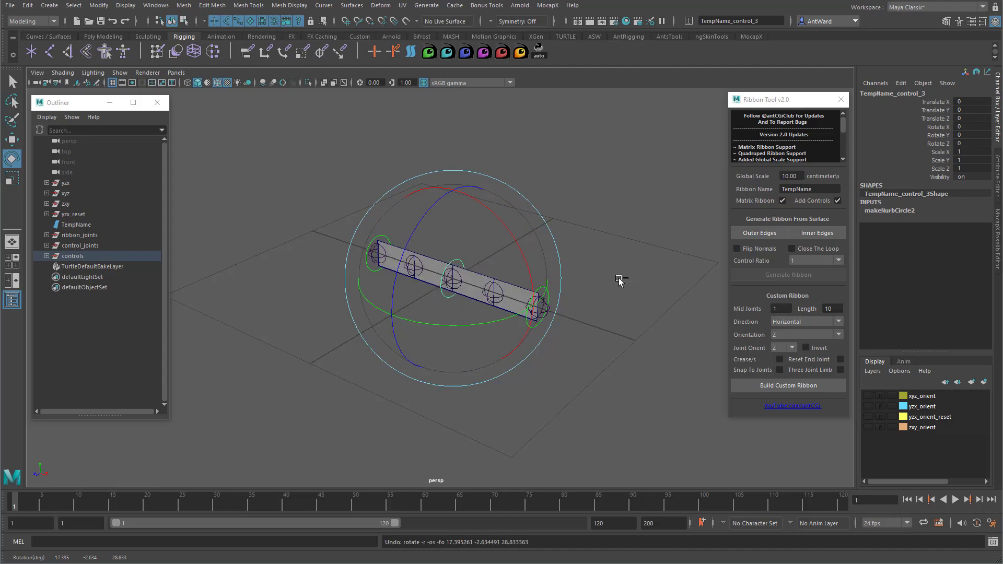
{"action": "key", "text": "ctrl+z"}
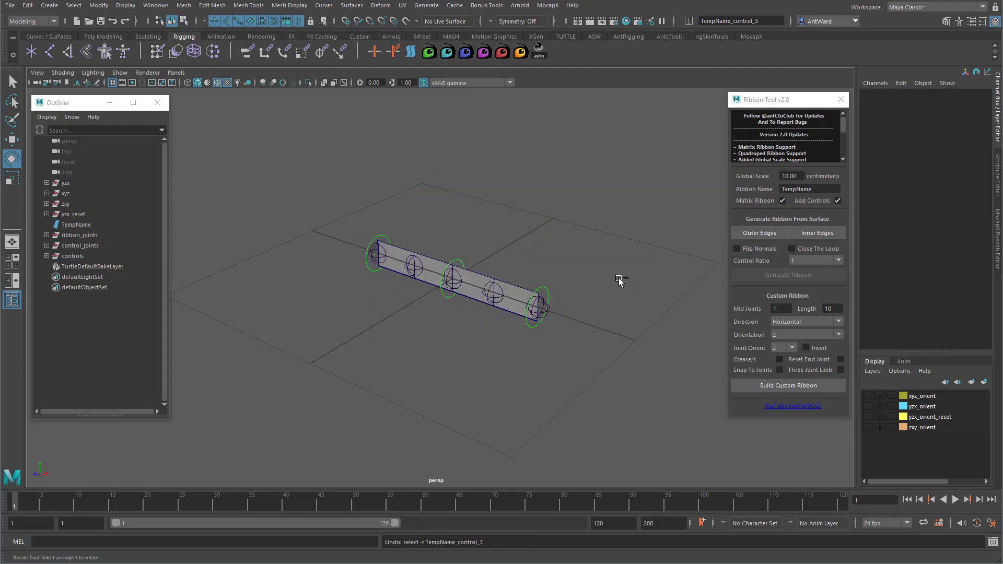
Undo the matrix ribbon, turn Matrix Ribbon off, and build a follicle ribbon with controls.
{"action": "key", "text": "ctrl+z"}
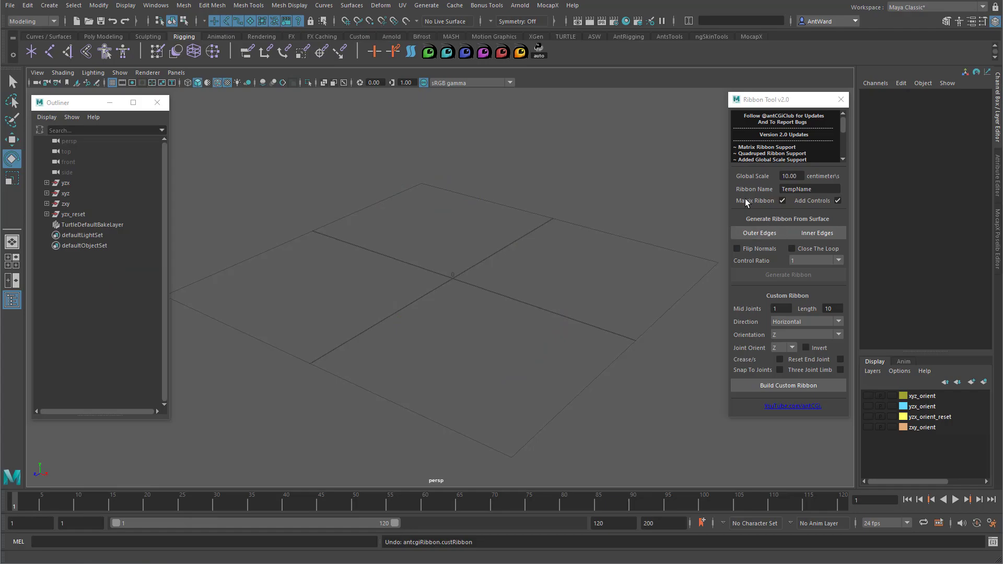
{"action": "left_click", "coordinate": [782, 200]}
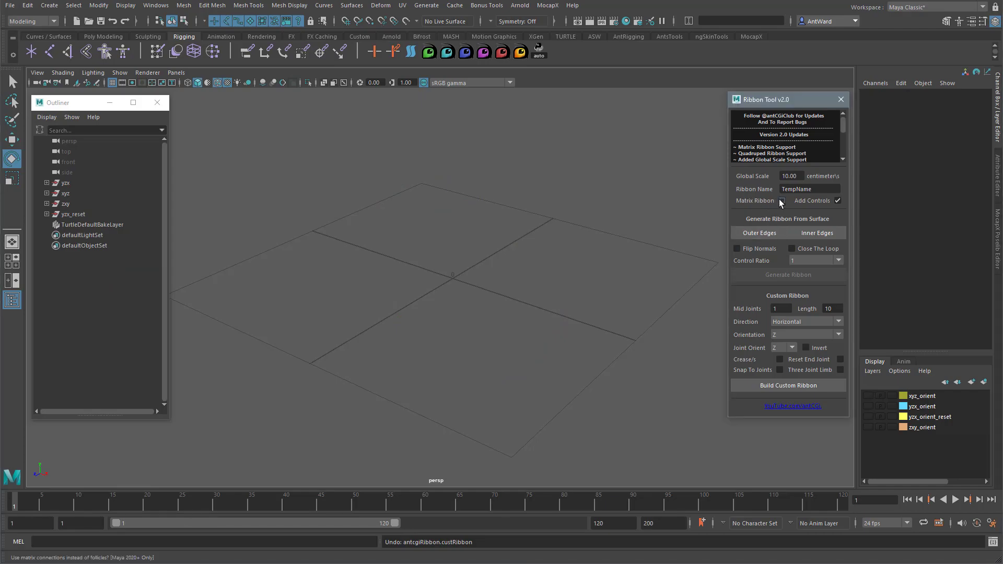
{"action": "left_click", "coordinate": [779, 386]}
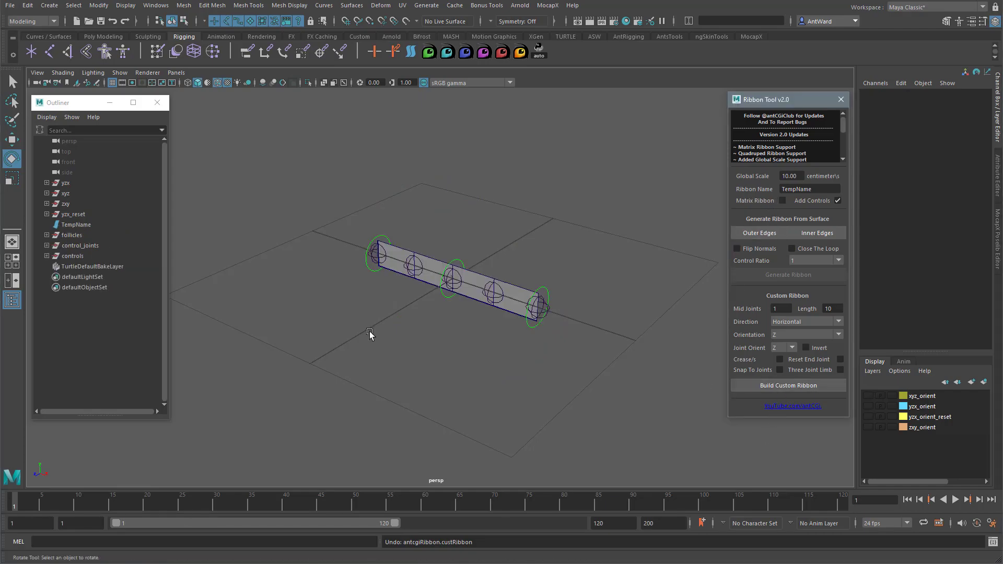
{"action": "left_click", "coordinate": [47, 235]}
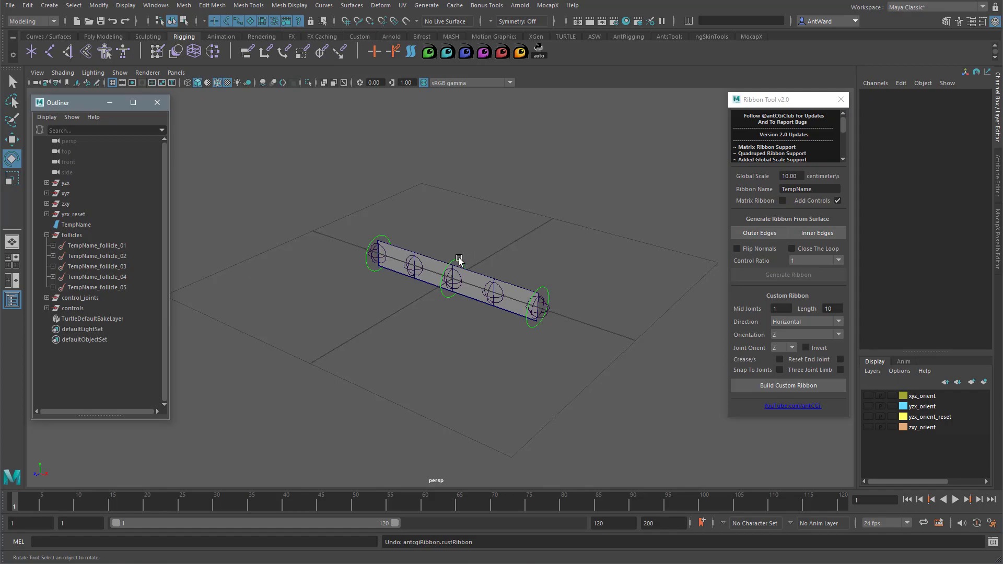
Bend the ribbon by rotating and then moving the middle control, undoing each test.
{"action": "left_click", "coordinate": [456, 278]}
{"action": "left_click_drag", "start_coordinate": [456, 278], "coordinate": [510, 255]}
{"action": "key", "text": "ctrl+z"}
{"action": "key", "text": "ctrl+z"}
{"action": "key", "text": "ctrl+z"}
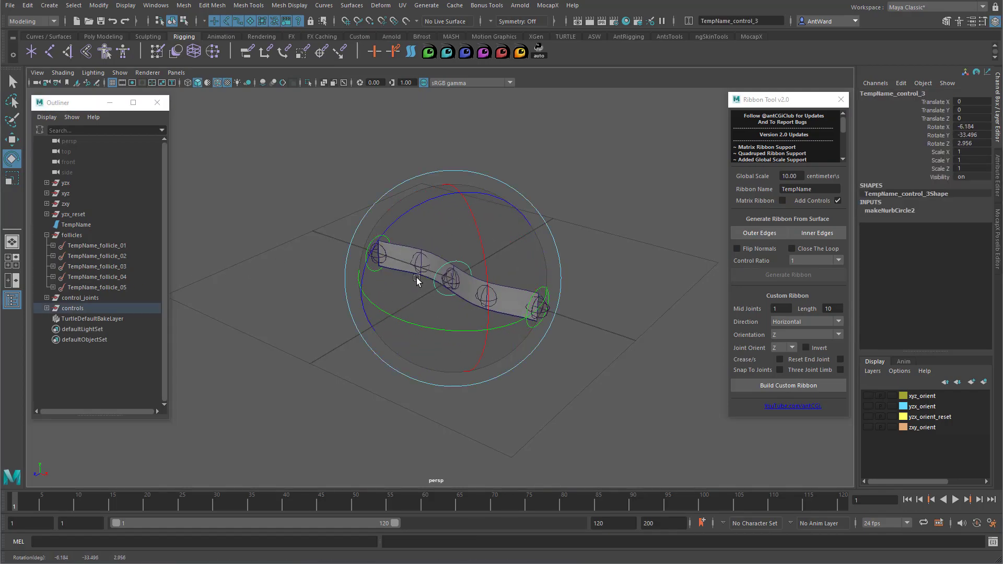
{"action": "key", "text": "w"}
{"action": "mouse_move", "coordinate": [465, 294]}
{"action": "left_mouse_down"}
{"action": "mouse_move", "coordinate": [473, 240]}
{"action": "mouse_move", "coordinate": [457, 246]}
{"action": "mouse_move", "coordinate": [456, 309]}
{"action": "left_mouse_up"}
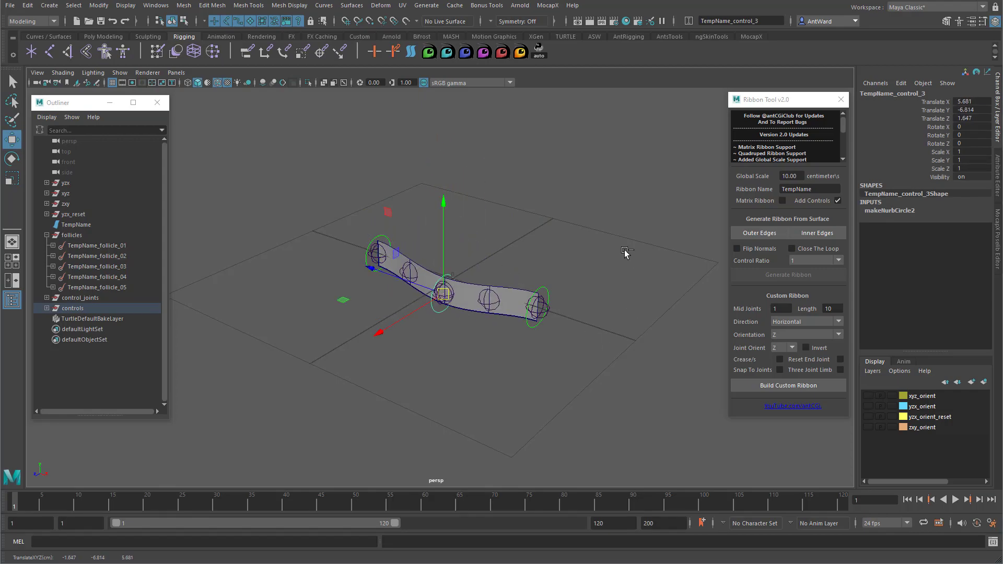
{"action": "key", "text": "ctrl+z"}
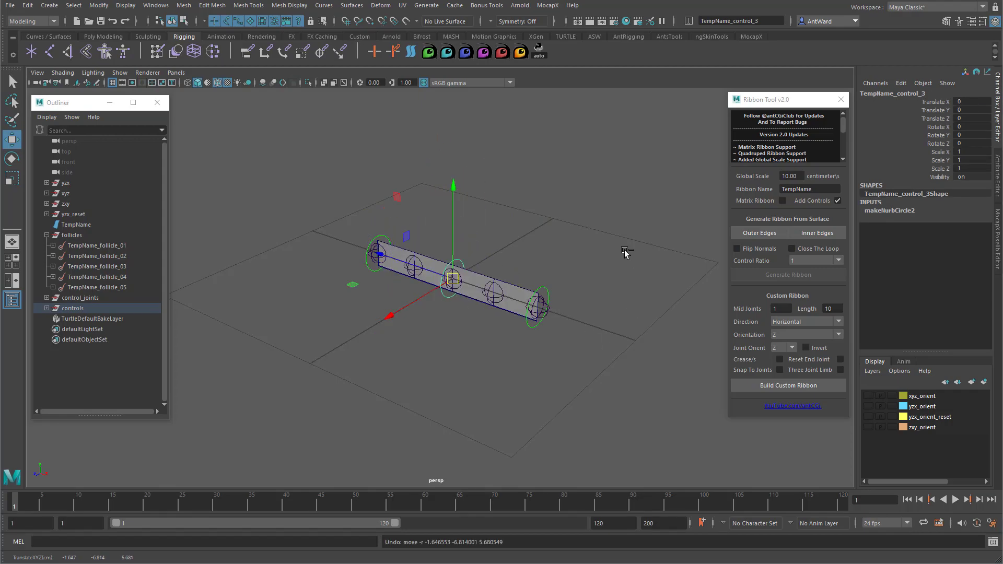
{"action": "key", "text": "ctrl+z"}
{"action": "key", "text": "ctrl+z"}
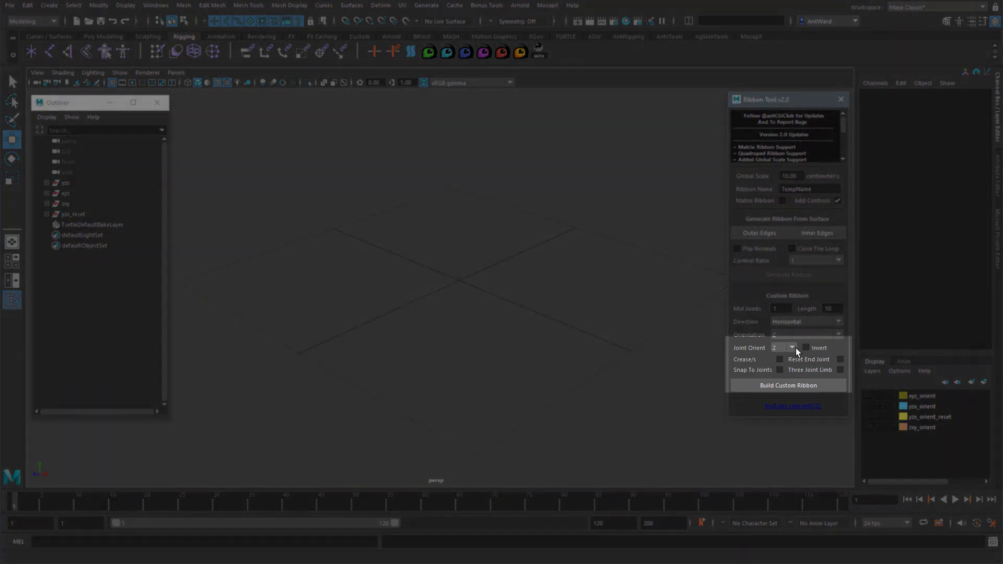
Keep Joint Orient at Z, show the xyz_orient layer's joint rigs, and select the l_hip chain.
{"action": "left_click", "coordinate": [792, 348]}
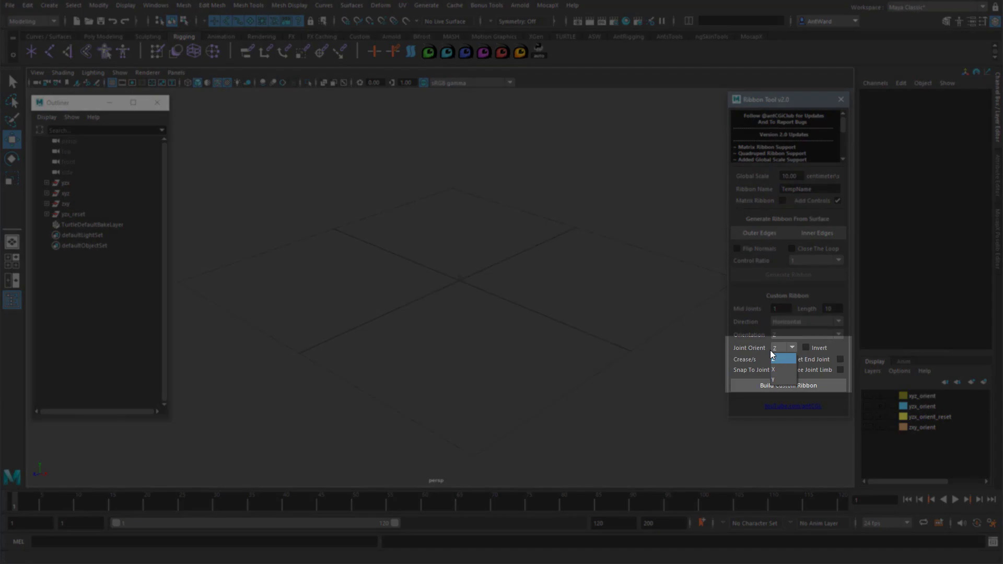
{"action": "left_click", "coordinate": [765, 346]}
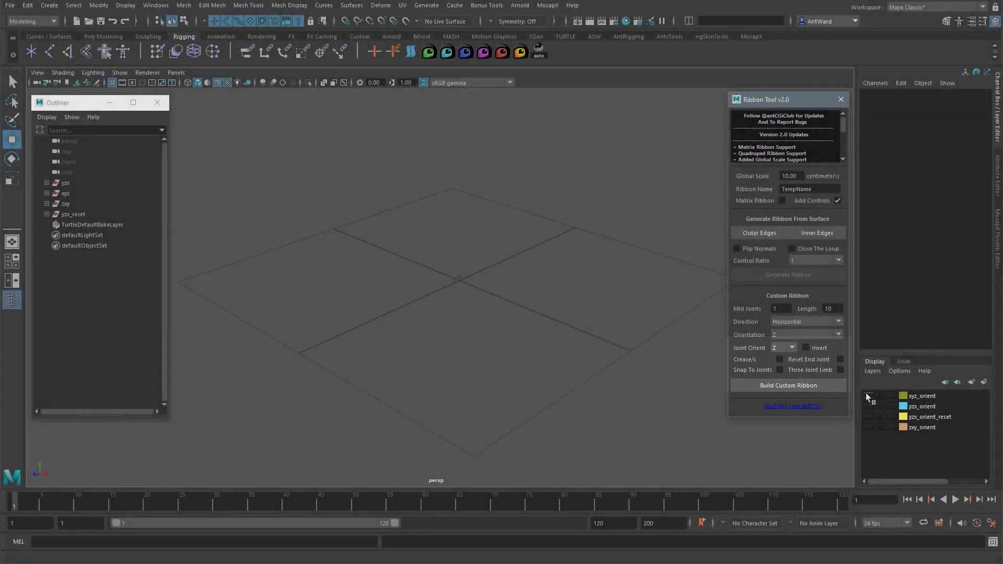
{"action": "left_click", "coordinate": [868, 396]}
{"action": "left_click_drag", "start_coordinate": [466, 188], "coordinate": [474, 254], "text": "alt"}
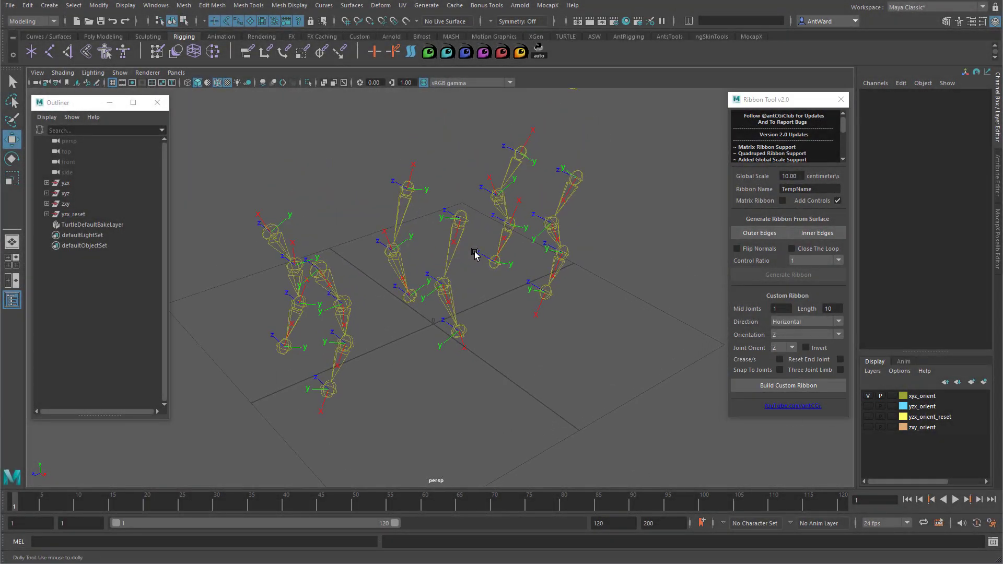
{"action": "right_click_drag", "start_coordinate": [474, 253], "coordinate": [467, 214], "text": "alt"}
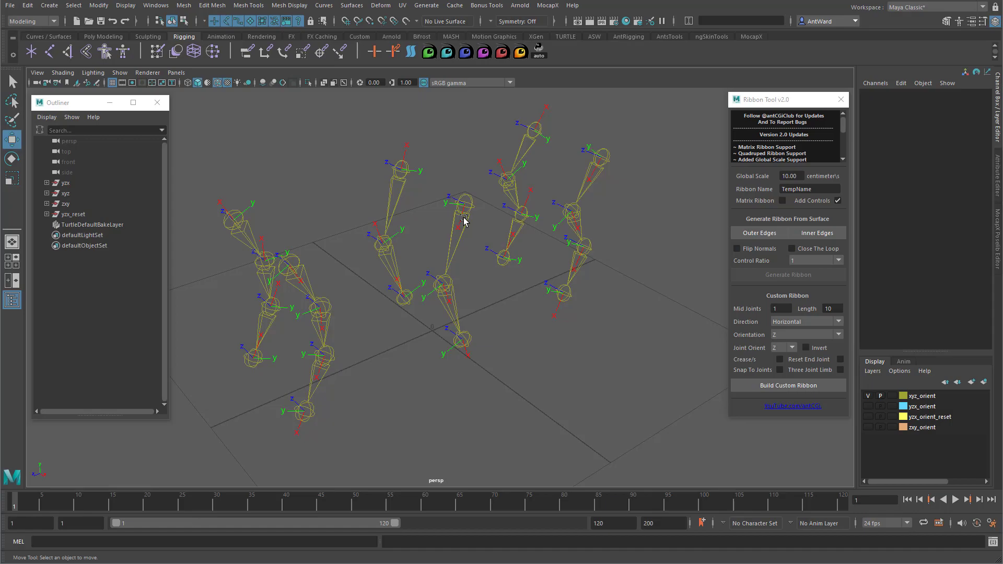
{"action": "left_click", "coordinate": [464, 219]}
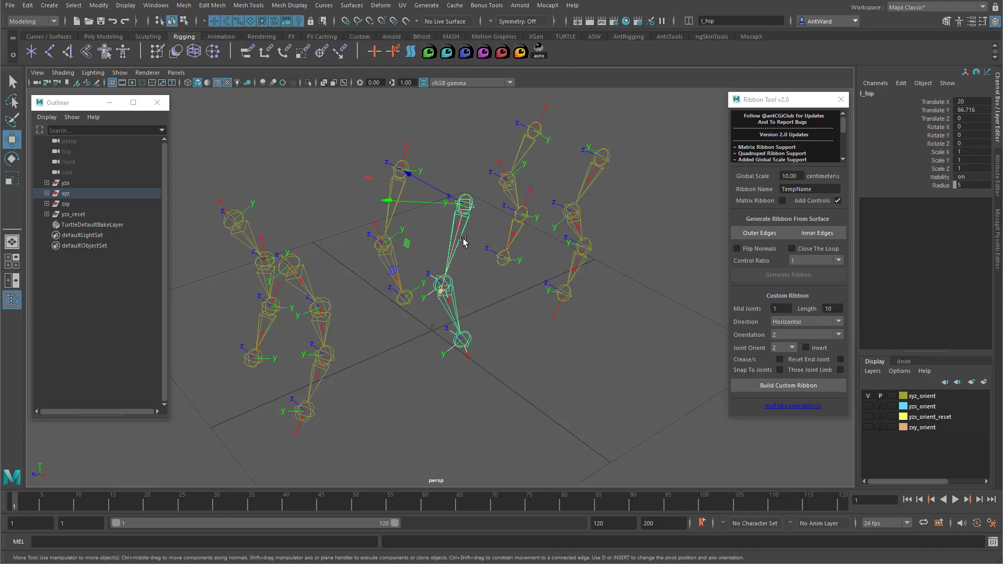
Set Joint Orient to X, Direction to Vertical, and turn off Add Controls.
{"action": "left_click", "coordinate": [784, 349]}
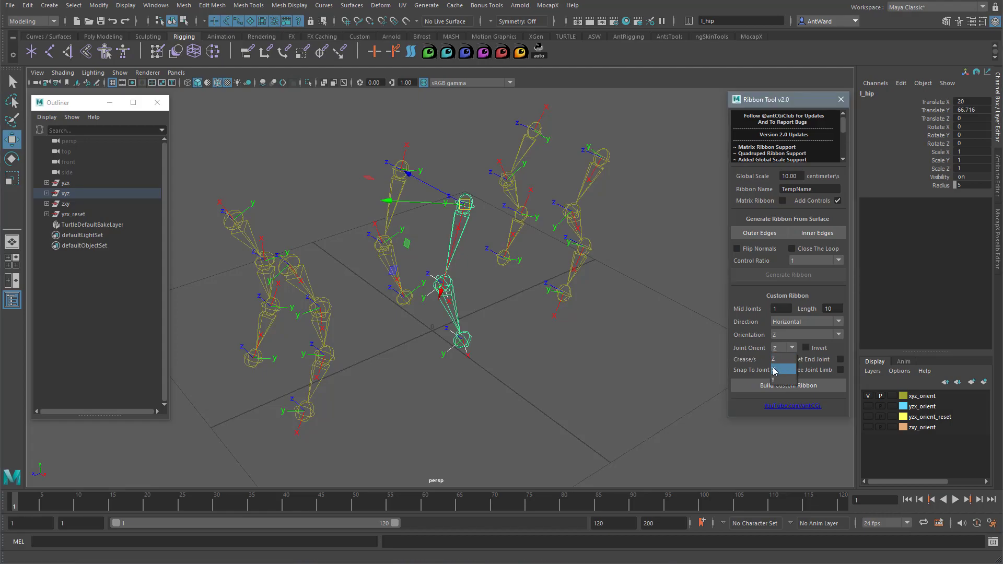
{"action": "left_click", "coordinate": [783, 369]}
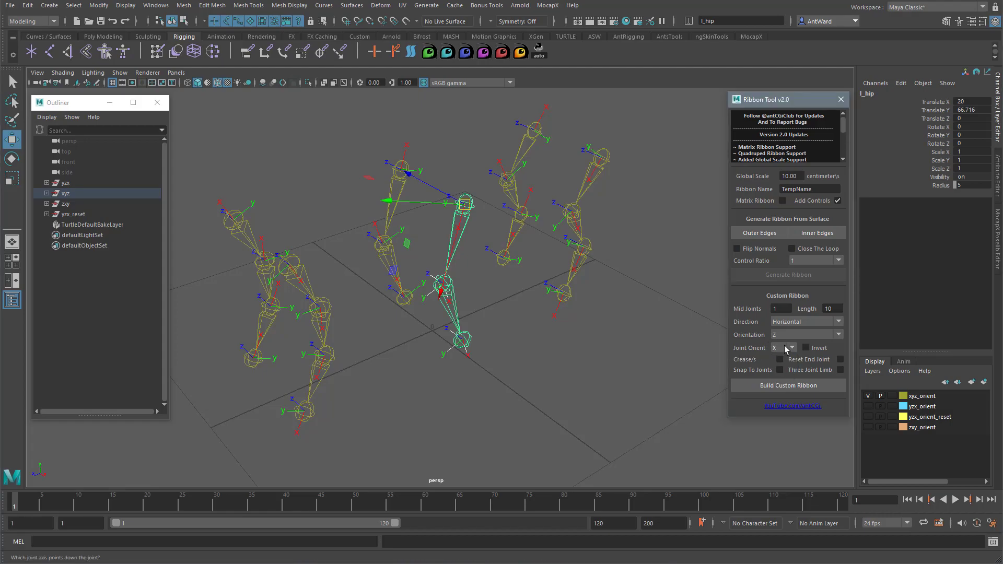
{"action": "left_click_drag", "start_coordinate": [511, 291], "coordinate": [449, 237], "text": "alt"}
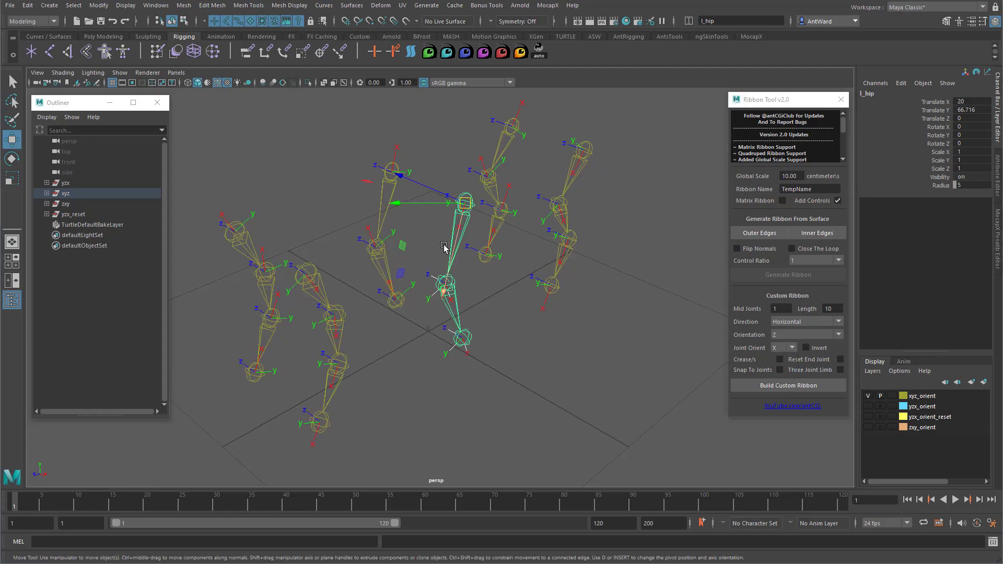
{"action": "left_click", "coordinate": [804, 321]}
{"action": "left_click", "coordinate": [784, 334]}
{"action": "mouse_move", "coordinate": [458, 290]}
{"action": "left_mouse_down", "text": "alt"}
{"action": "mouse_move", "coordinate": [447, 280]}
{"action": "mouse_move", "coordinate": [457, 289]}
{"action": "left_mouse_up", "text": "alt"}
{"action": "left_click", "coordinate": [813, 205]}
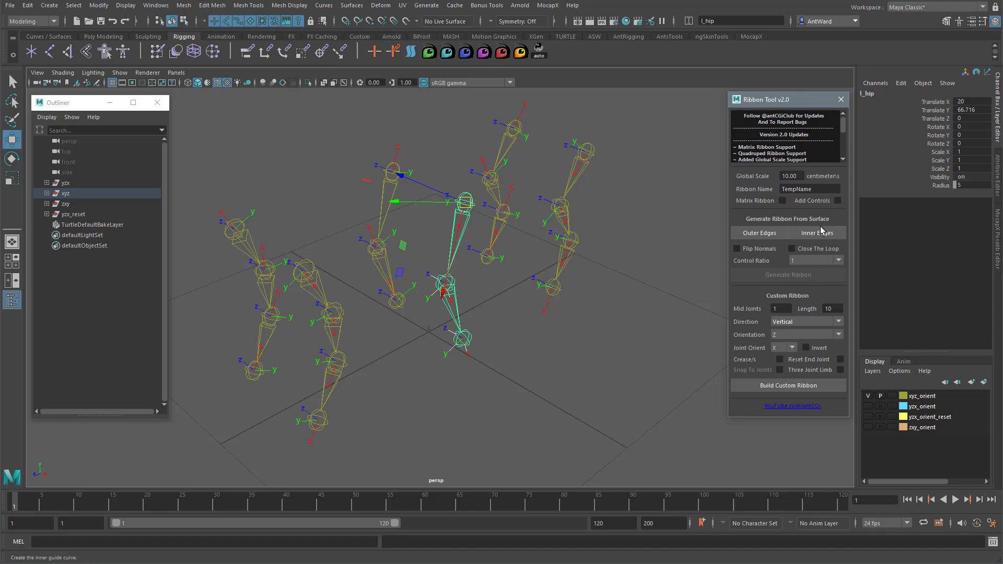
Re-enable Add Controls and Snap To Joints, build the vertical ribbon on the l_hip leg, and inspect it.
{"action": "left_click", "coordinate": [838, 201]}
{"action": "left_click", "coordinate": [779, 369]}
{"action": "left_click_drag", "start_coordinate": [472, 307], "coordinate": [475, 305], "text": "alt"}
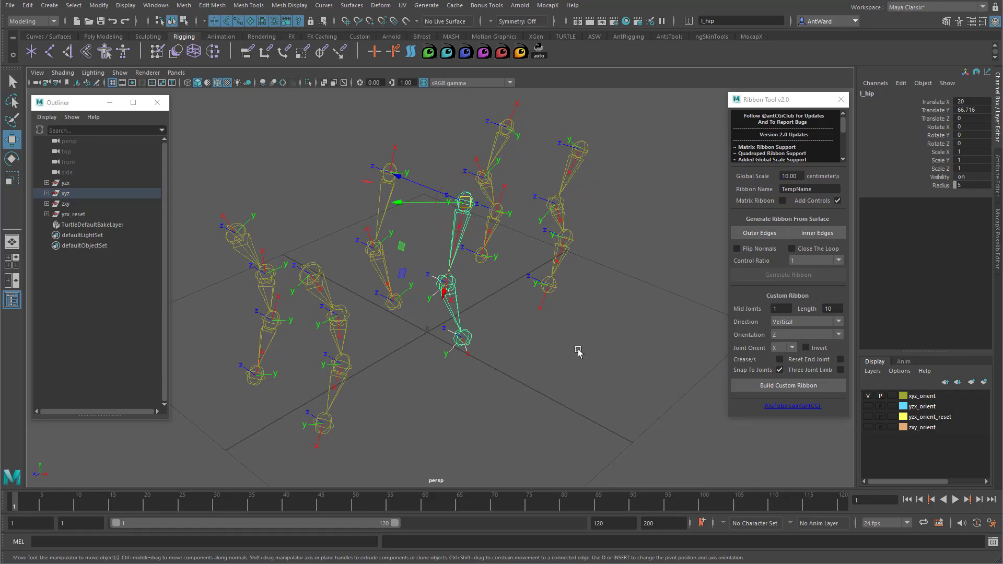
{"action": "left_click", "coordinate": [773, 388]}
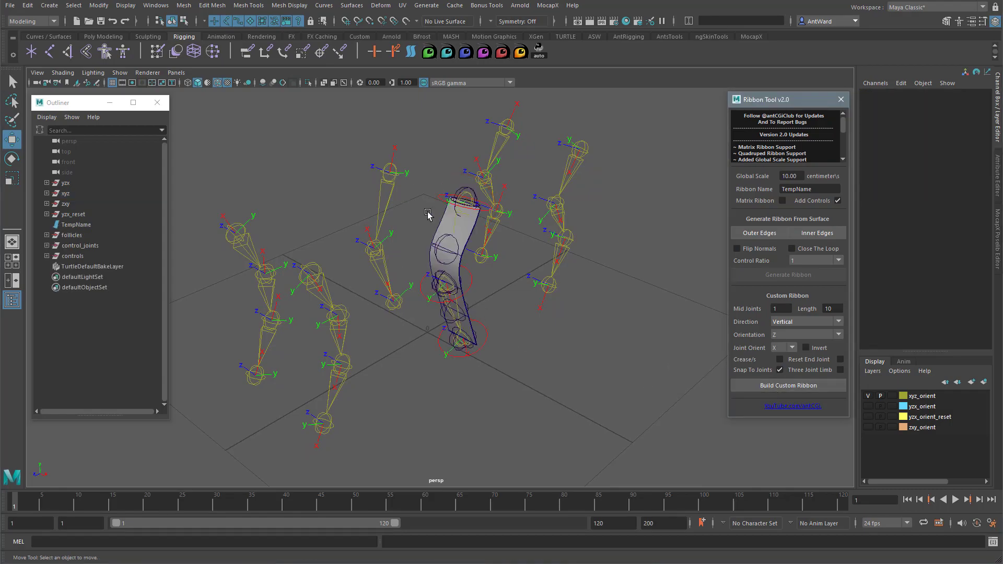
{"action": "left_click_drag", "start_coordinate": [407, 293], "coordinate": [441, 292], "text": "alt"}
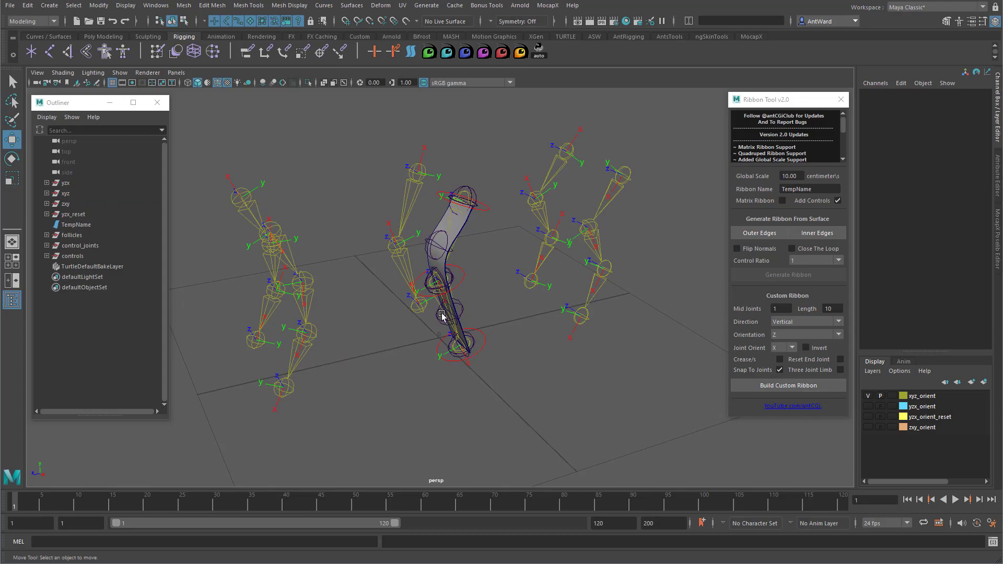
{"action": "left_click_drag", "start_coordinate": [401, 339], "coordinate": [455, 329], "text": "alt"}
{"action": "scroll", "coordinate": [481, 242], "scroll_direction": "up", "scroll_amount": 5}
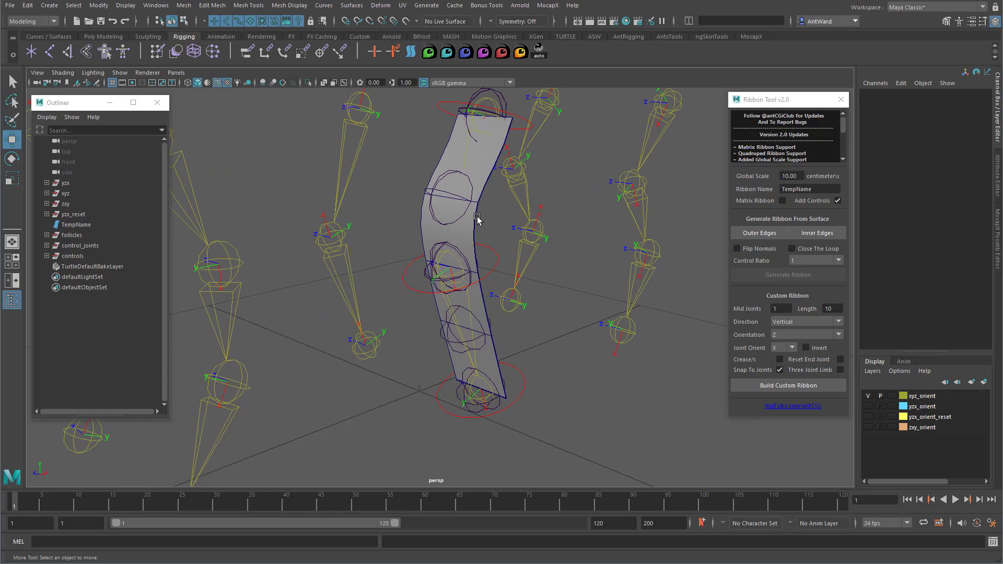
{"action": "mouse_move", "coordinate": [557, 273]}
{"action": "left_mouse_down", "text": "alt"}
{"action": "mouse_move", "coordinate": [524, 276]}
{"action": "mouse_move", "coordinate": [570, 279]}
{"action": "left_mouse_up", "text": "alt"}
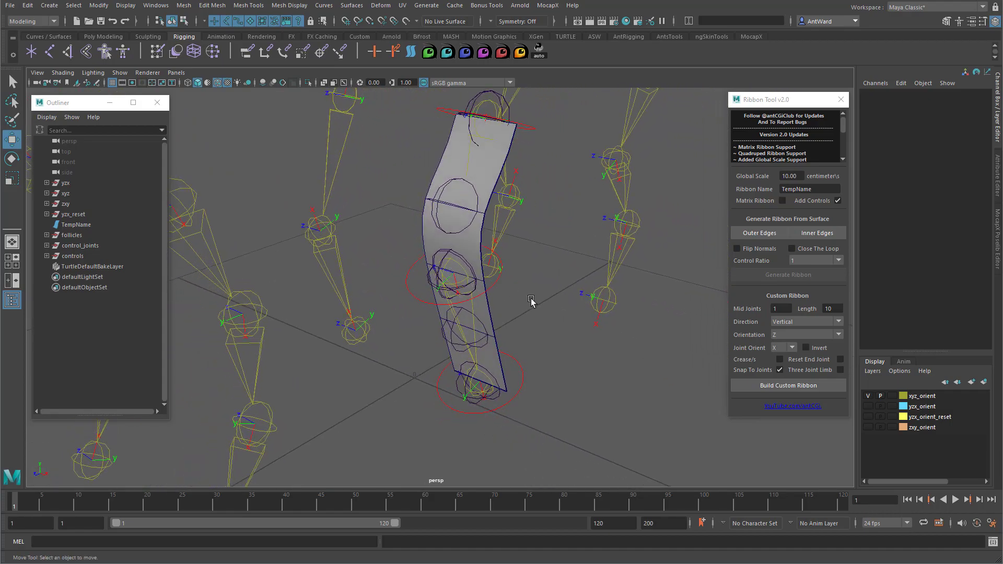
{"action": "left_click_drag", "start_coordinate": [531, 298], "coordinate": [428, 285], "text": "alt"}
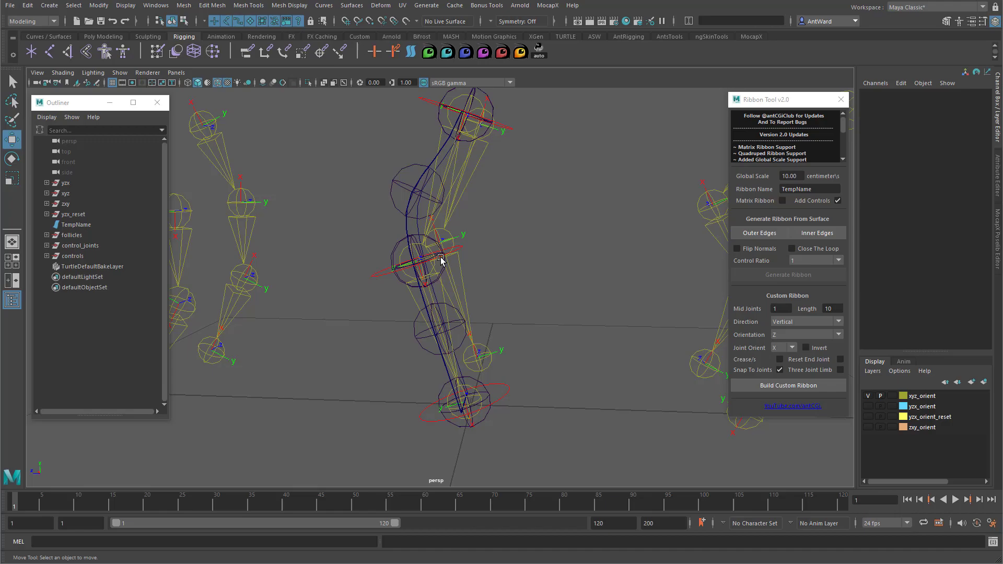
{"action": "left_click_drag", "start_coordinate": [454, 271], "coordinate": [548, 278], "text": "alt"}
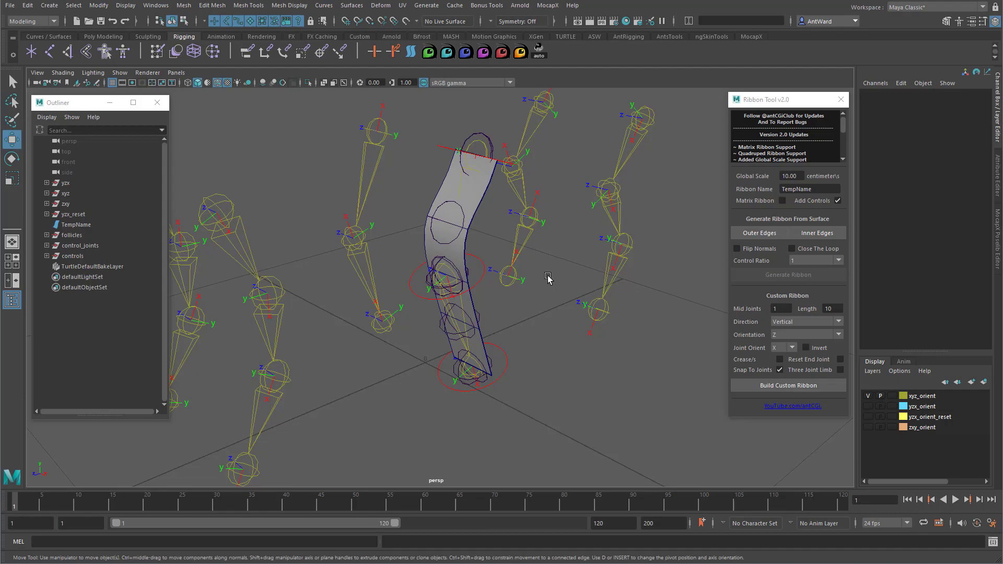
Undo the leg ribbon, enable Crease/s, rebuild it, and zoom in to inspect.
{"action": "key", "text": "ctrl+z"}
{"action": "left_click", "coordinate": [780, 359]}
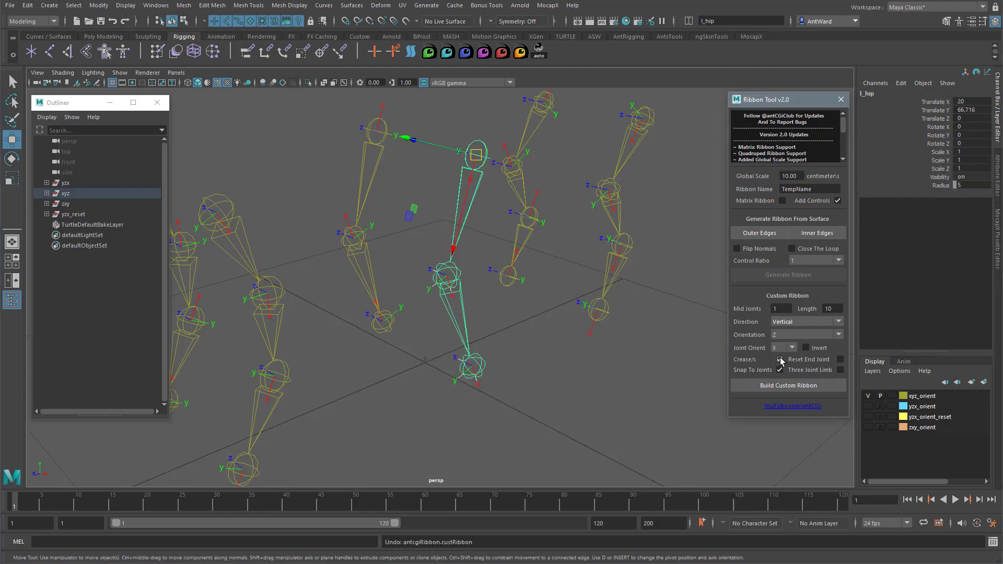
{"action": "left_click", "coordinate": [785, 388]}
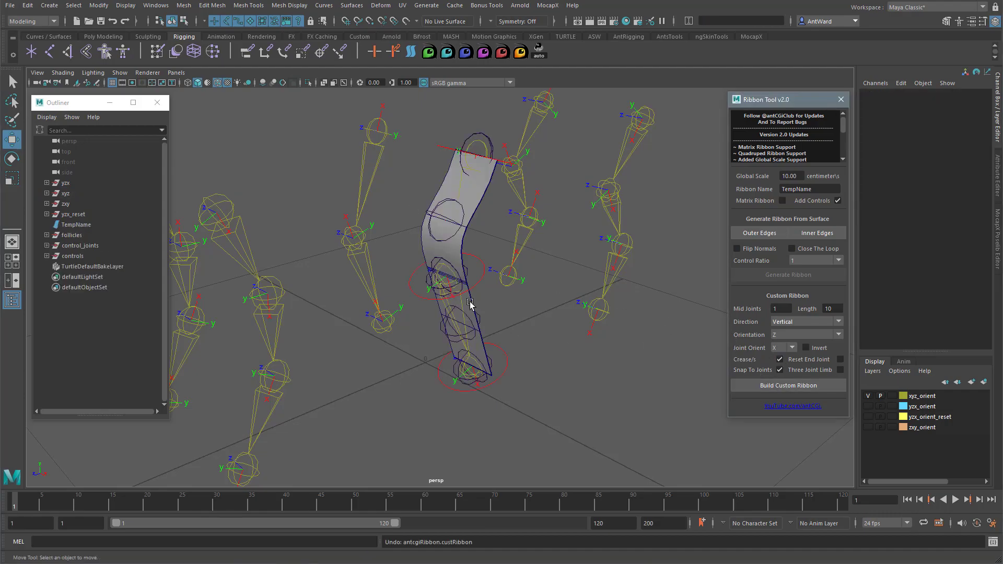
{"action": "scroll", "coordinate": [448, 291], "scroll_direction": "up", "scroll_amount": 5}
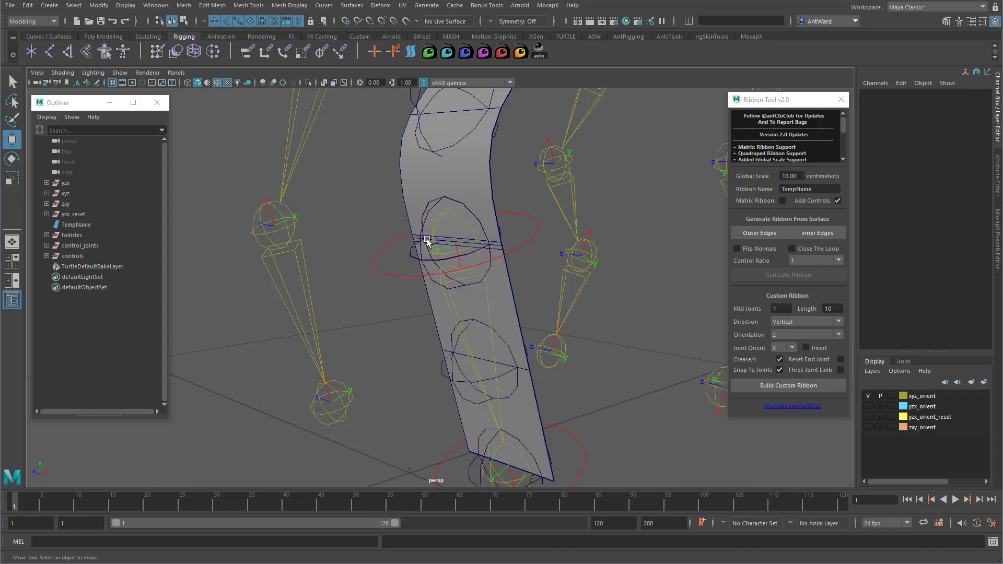
{"action": "scroll", "coordinate": [427, 241], "scroll_direction": "down", "scroll_amount": 10}
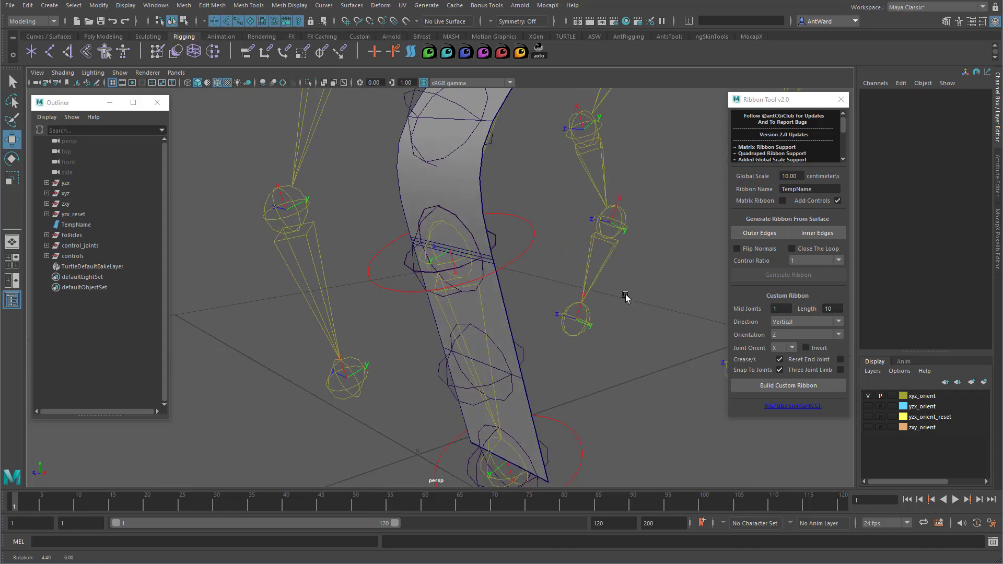
{"action": "left_click_drag", "start_coordinate": [477, 268], "coordinate": [432, 262], "text": "alt"}
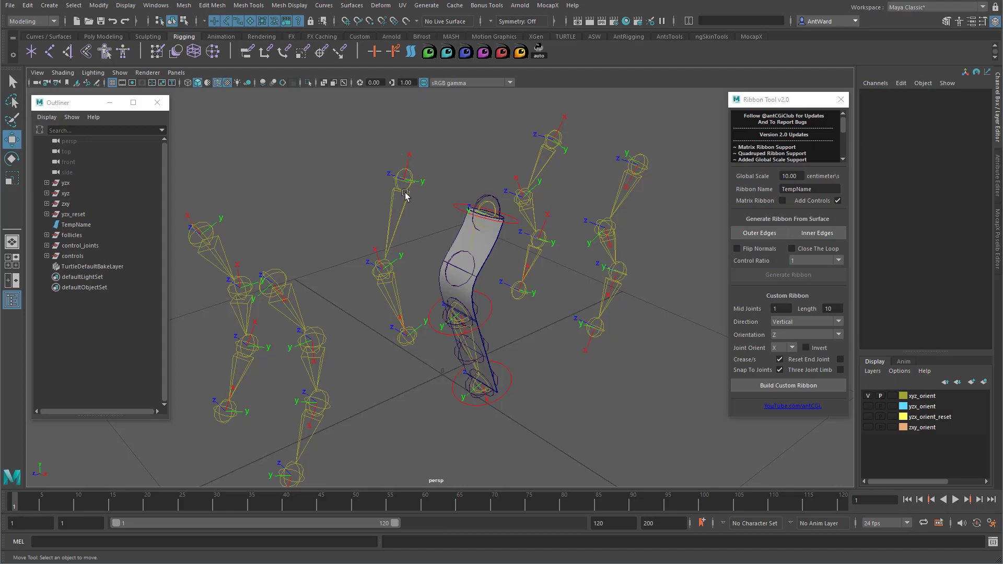
Undo the creased ribbon, rename it Left_Biped, rebuild it on the leg, and select r_hip.
{"action": "left_click_drag", "start_coordinate": [532, 297], "coordinate": [550, 316], "text": "alt"}
{"action": "key", "text": "ctrl+z"}
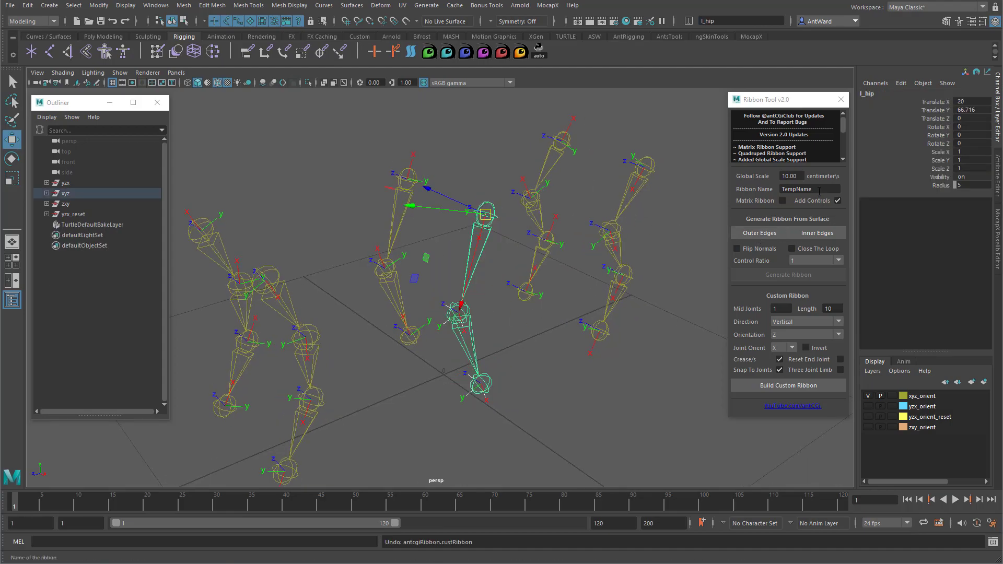
{"action": "left_click_drag", "start_coordinate": [813, 189], "coordinate": [770, 187]}
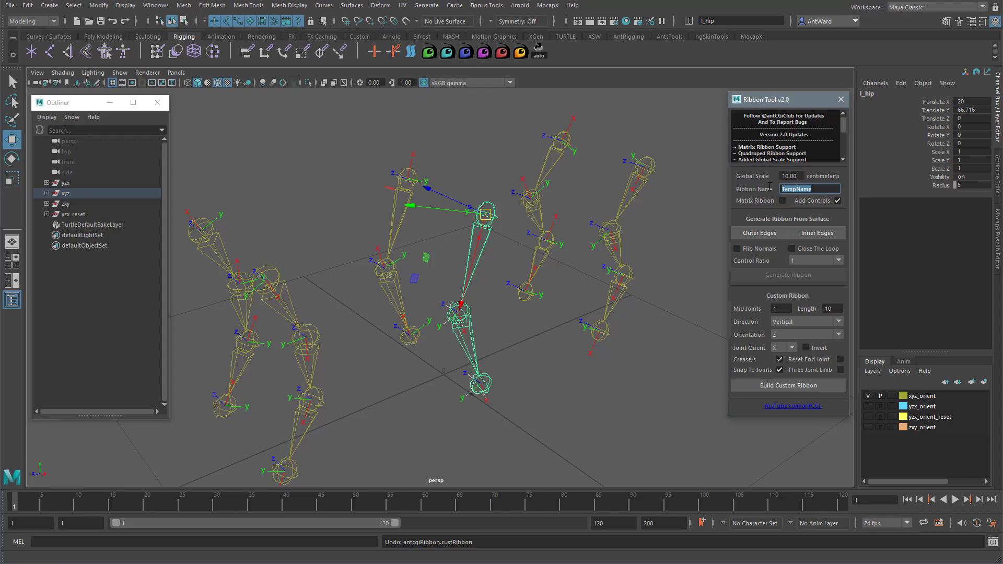
{"action": "type", "text": "Left_Biped"}
{"action": "key", "text": "Return"}
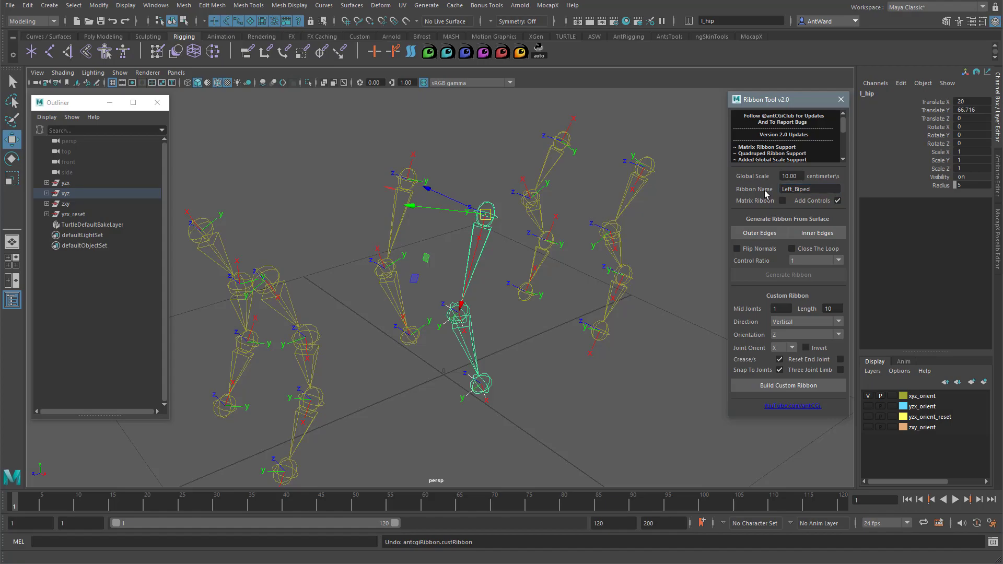
{"action": "left_click", "coordinate": [772, 385]}
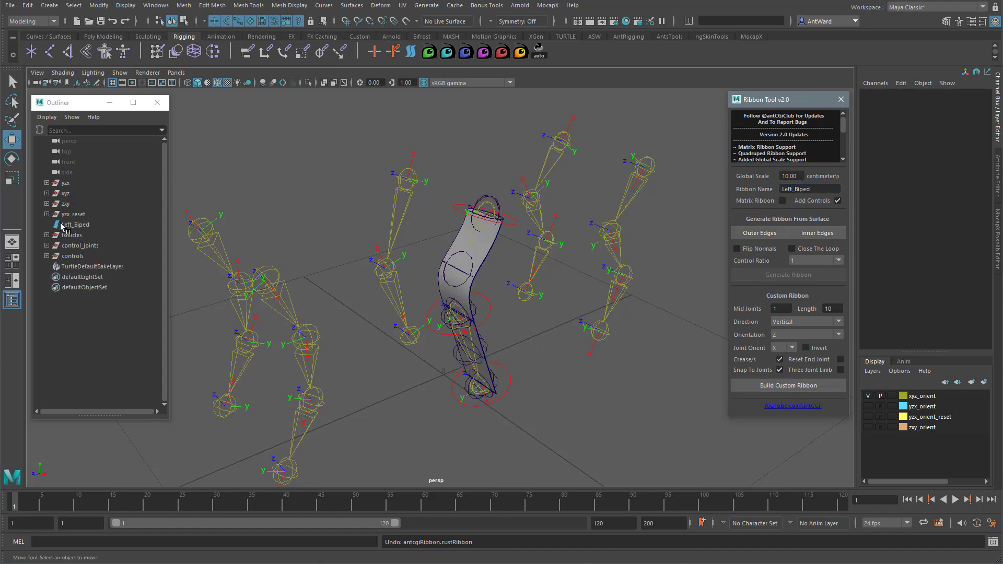
{"action": "left_click", "coordinate": [415, 176]}
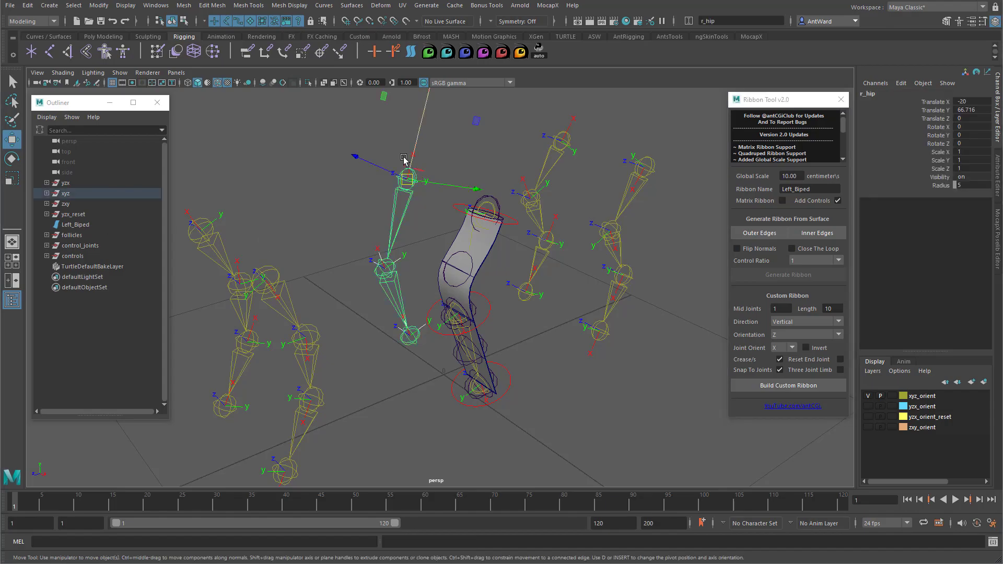
{"action": "left_click_drag", "start_coordinate": [431, 209], "coordinate": [422, 199], "text": "alt"}
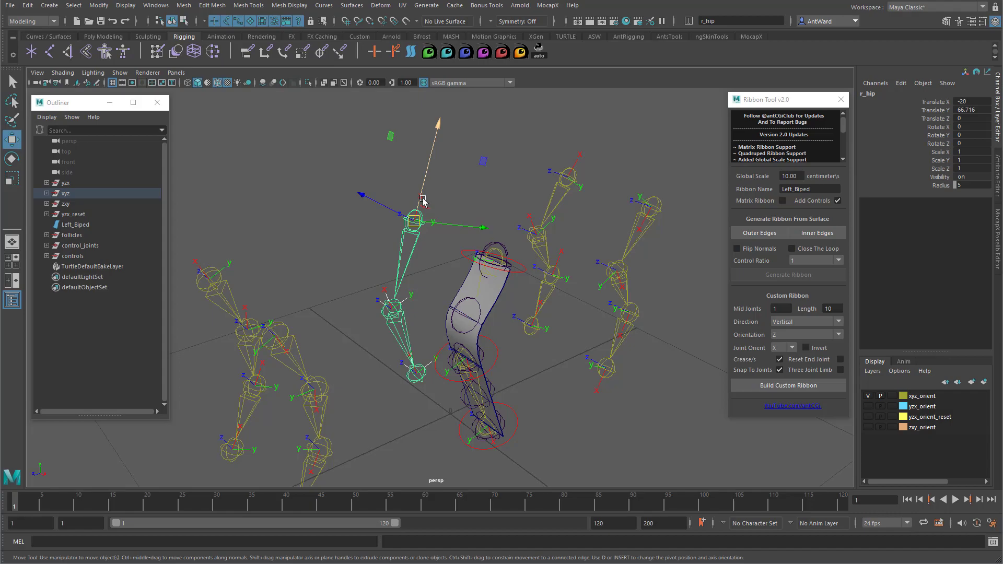
Turn Invert on, rename the ribbon Right_Biped, and build it along the right leg chain.
{"action": "left_click", "coordinate": [806, 348]}
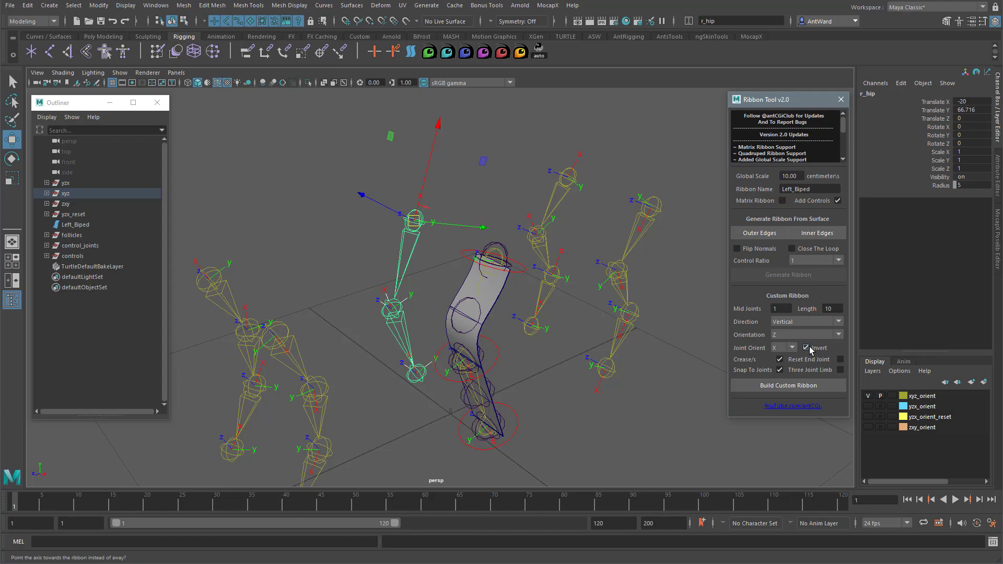
{"action": "left_click_drag", "start_coordinate": [793, 189], "coordinate": [775, 190]}
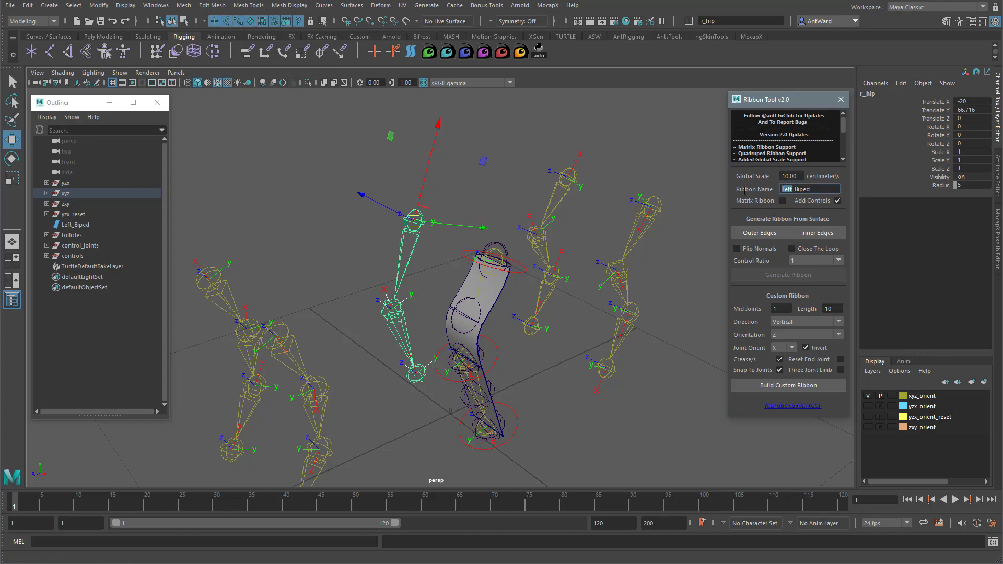
{"action": "key", "text": "Return"}
{"action": "left_click", "coordinate": [788, 384]}
{"action": "right_click_drag", "start_coordinate": [376, 303], "coordinate": [493, 336], "text": "alt"}
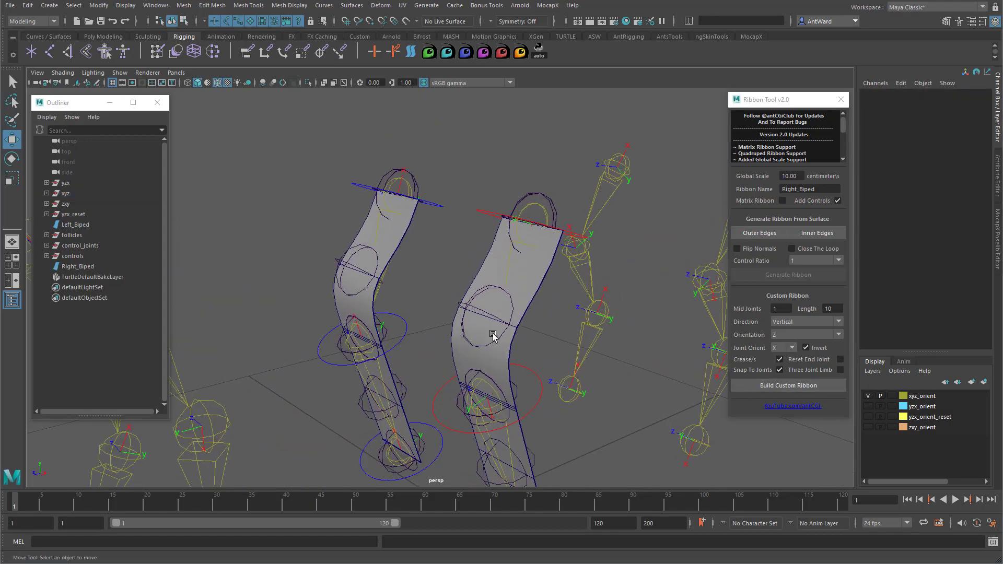
{"action": "middle_click_drag", "start_coordinate": [494, 336], "coordinate": [490, 251], "text": "alt"}
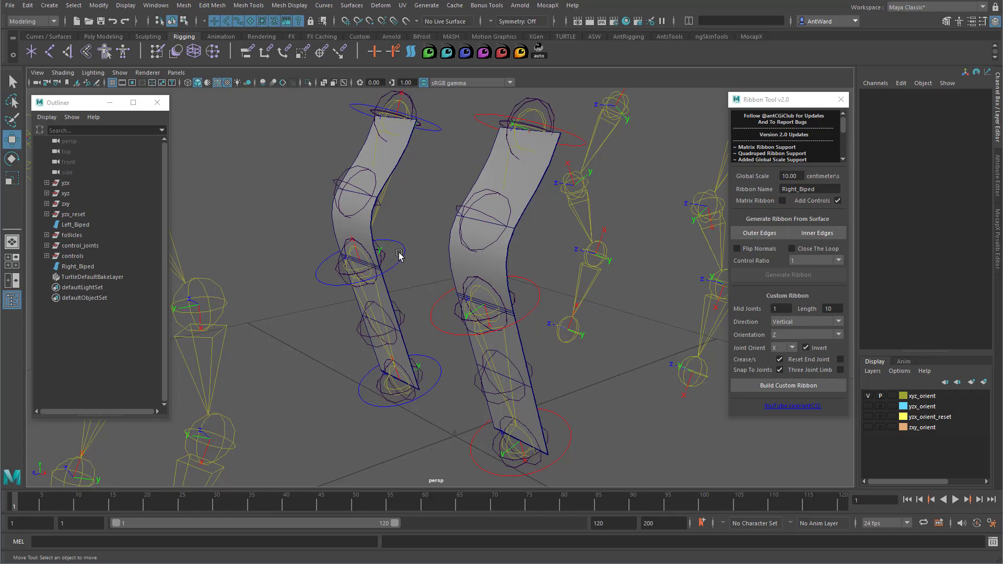
{"action": "left_click", "coordinate": [399, 255]}
{"action": "left_click_drag", "start_coordinate": [368, 268], "coordinate": [305, 275]}
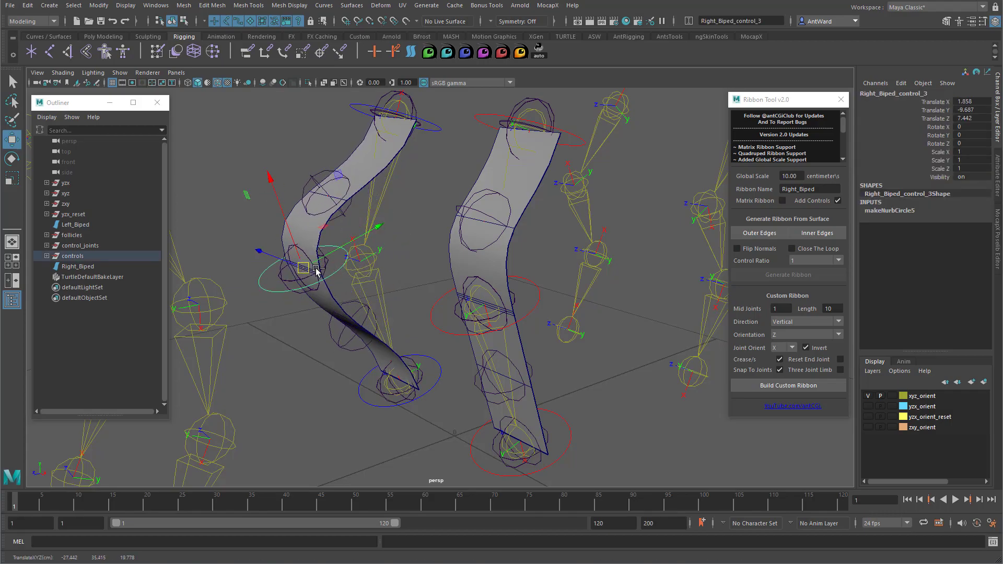
{"action": "key", "text": "ctrl+z"}
{"action": "left_click", "coordinate": [540, 291]}
{"action": "left_click_drag", "start_coordinate": [485, 308], "coordinate": [431, 303]}
{"action": "key", "text": "ctrl+z"}
{"action": "scroll", "coordinate": [381, 339], "scroll_direction": "down", "scroll_amount": 5}
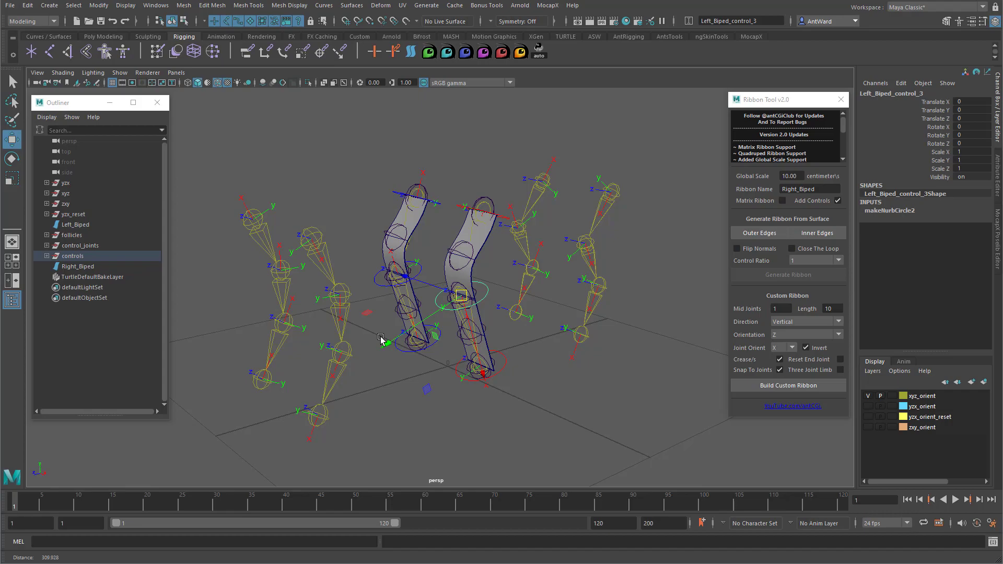
{"action": "left_click_drag", "start_coordinate": [520, 335], "coordinate": [477, 232], "text": "alt"}
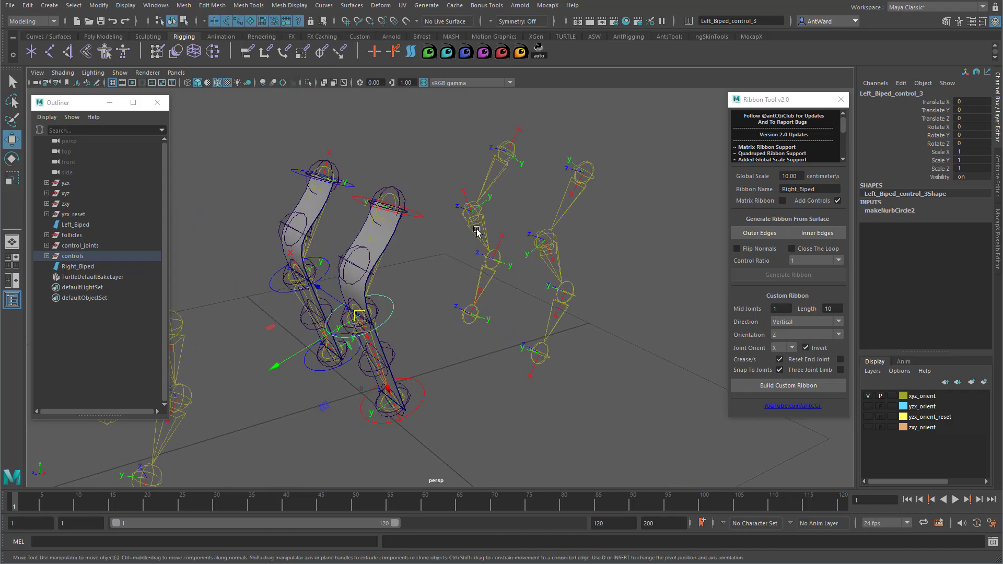
Select the right rig's top joint, turn Invert off, and build the Right_Quad ribbon.
{"action": "left_click", "coordinate": [592, 172]}
{"action": "left_click_drag", "start_coordinate": [598, 227], "coordinate": [604, 282], "text": "alt"}
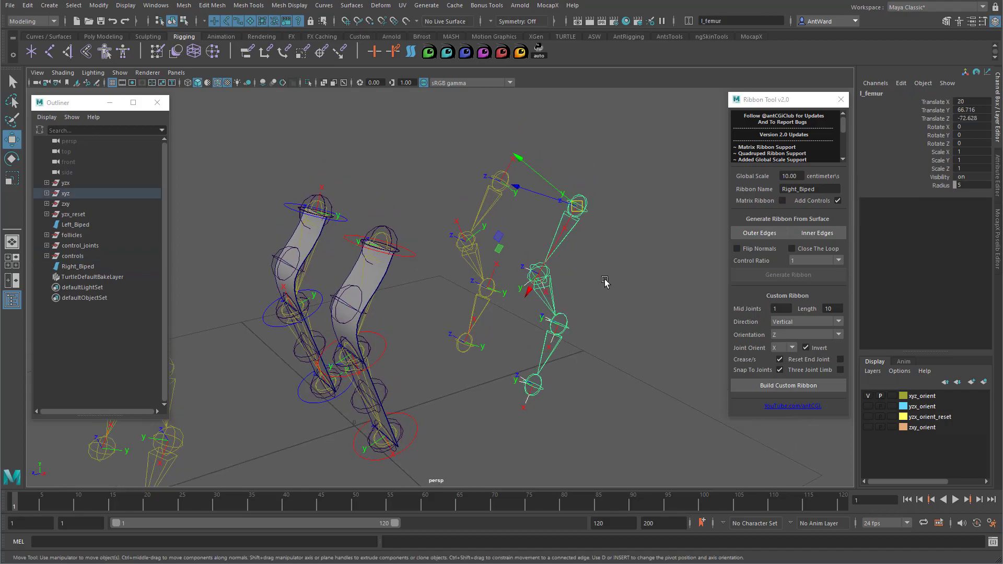
{"action": "left_click", "coordinate": [821, 349]}
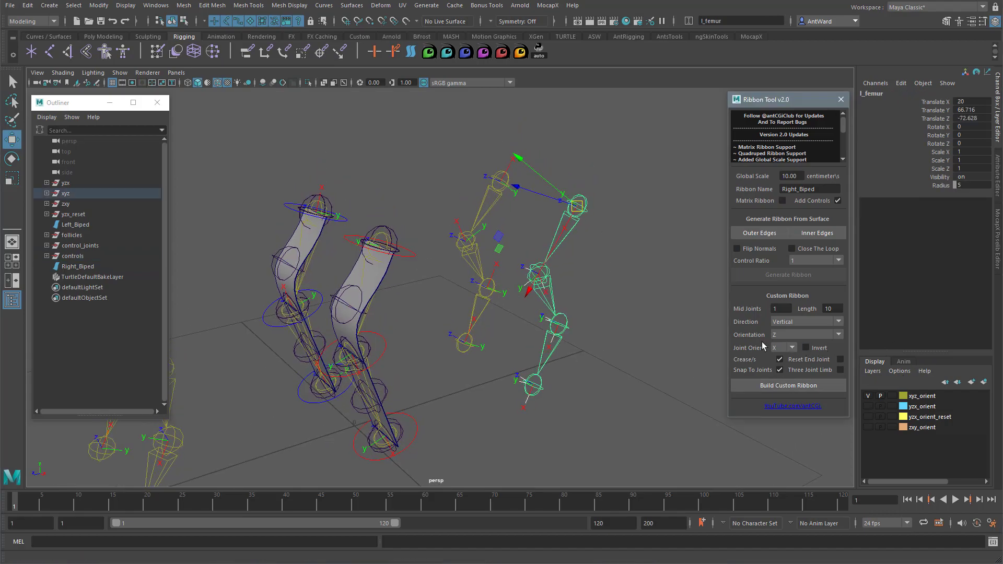
{"action": "left_click", "coordinate": [802, 188]}
{"action": "key", "text": "Return"}
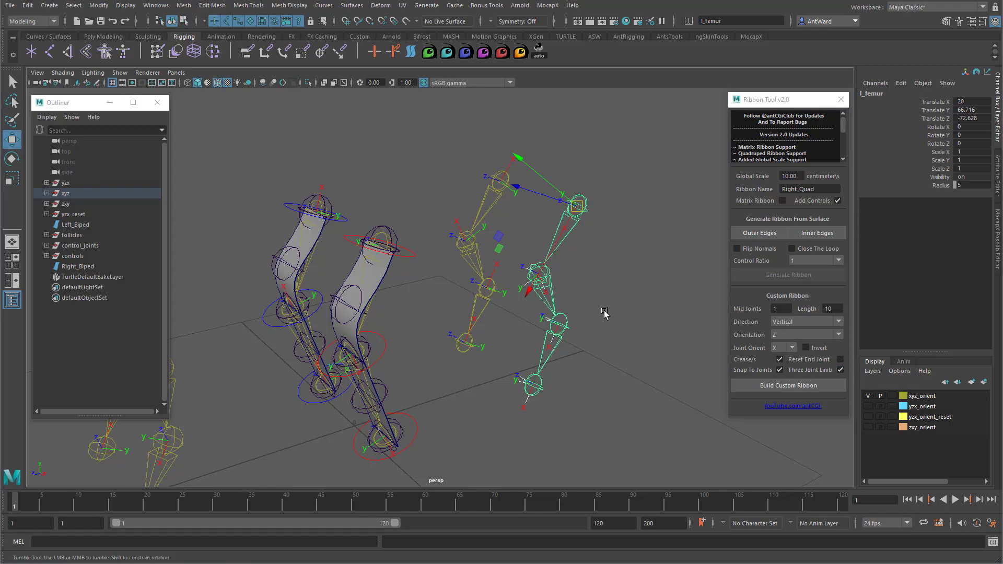
{"action": "left_click_drag", "start_coordinate": [603, 313], "coordinate": [601, 308], "text": "alt"}
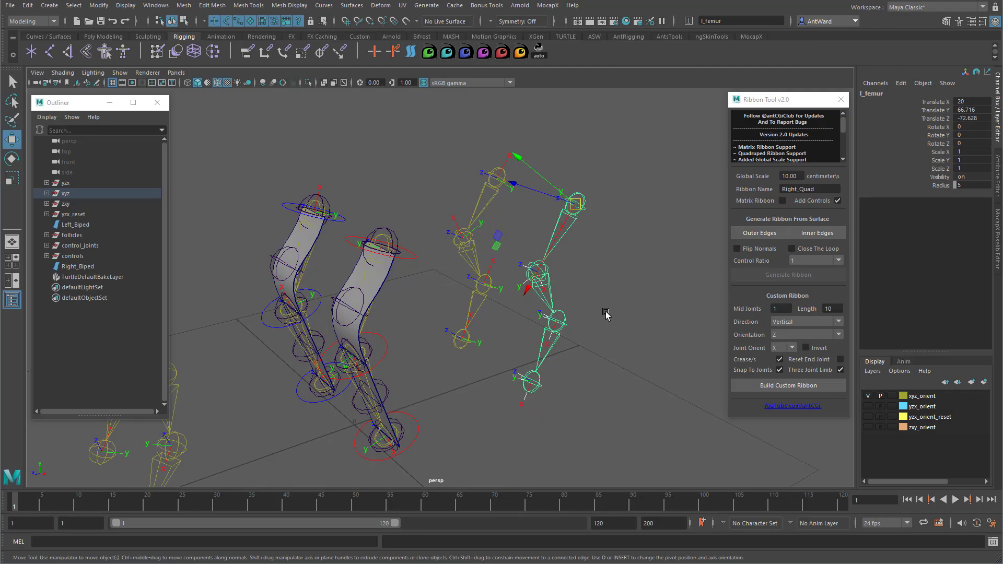
{"action": "left_click", "coordinate": [792, 384]}
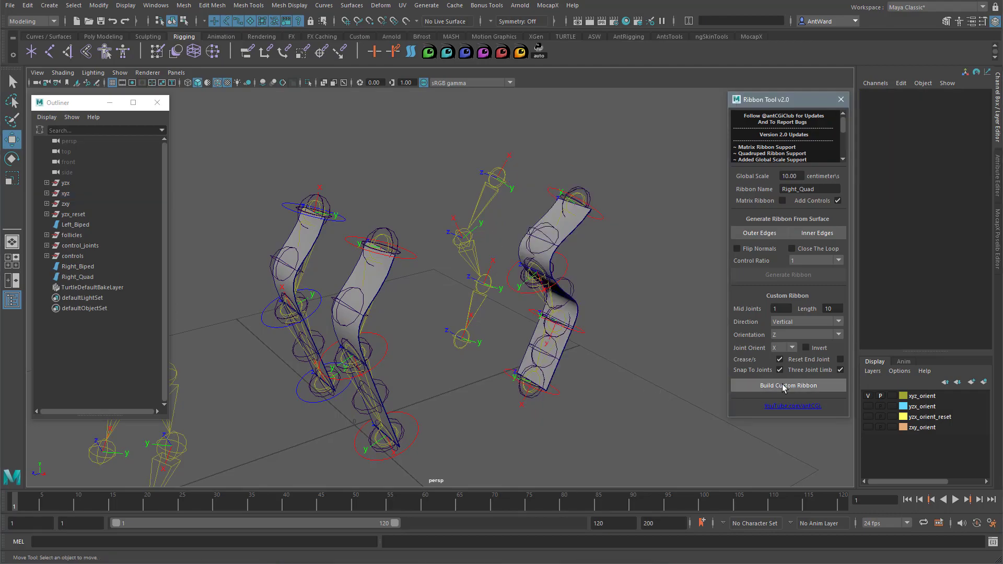
Orbit around the legs to inspect the new Right_Quad ribbon beside the others.
{"action": "left_click_drag", "start_coordinate": [465, 365], "coordinate": [437, 284], "text": "alt"}
{"action": "right_click_drag", "start_coordinate": [437, 284], "coordinate": [648, 285], "text": "alt"}
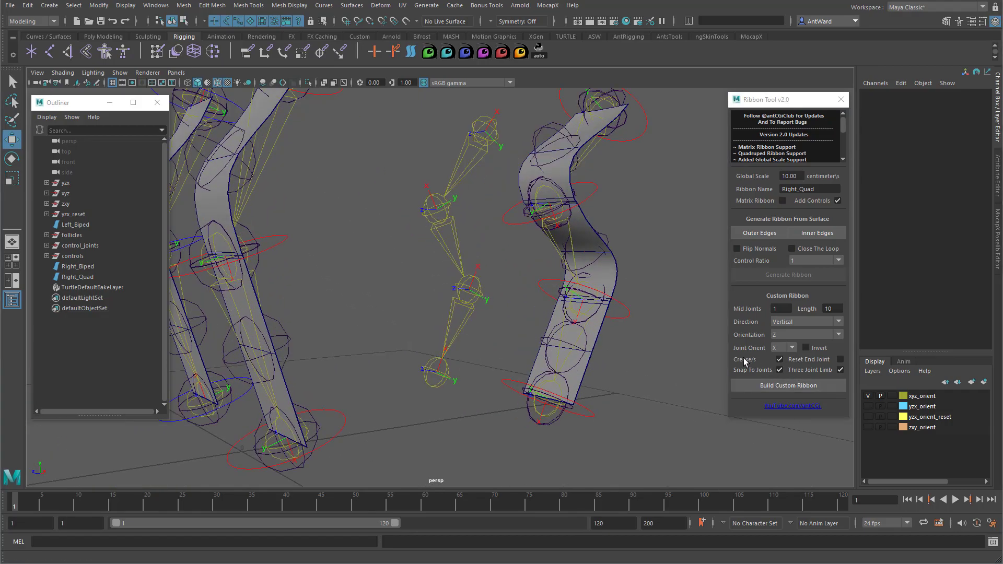
{"action": "left_click_drag", "start_coordinate": [567, 201], "coordinate": [515, 224], "text": "alt"}
{"action": "left_click_drag", "start_coordinate": [567, 324], "coordinate": [629, 317], "text": "alt"}
{"action": "left_click_drag", "start_coordinate": [502, 201], "coordinate": [432, 156], "text": "alt"}
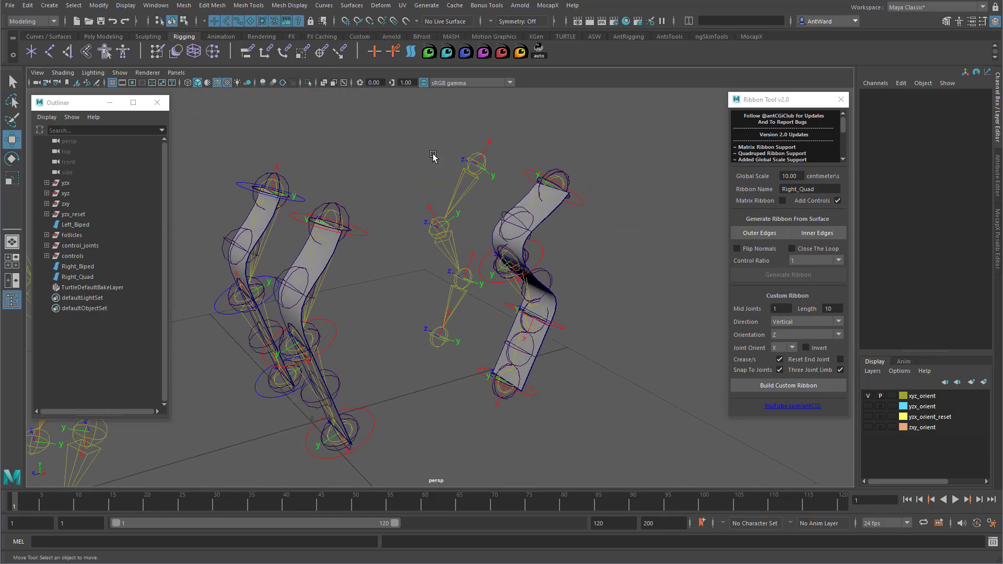
Select r_femur on the middle chain and rename the ribbon Left_Quad.
{"action": "left_click", "coordinate": [478, 162]}
{"action": "left_click", "coordinate": [551, 214]}
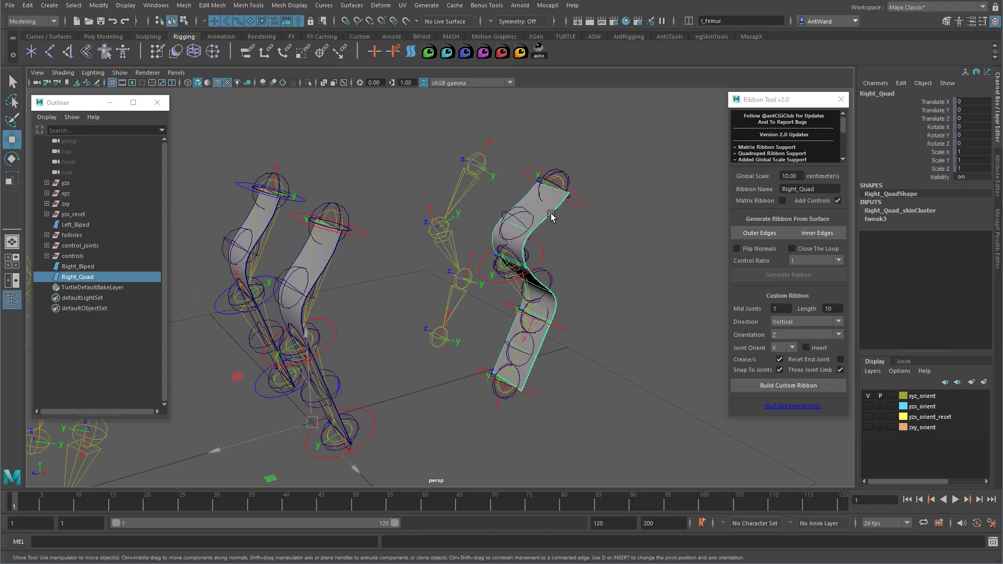
{"action": "left_click", "coordinate": [473, 167]}
{"action": "left_click_drag", "start_coordinate": [798, 189], "coordinate": [742, 185]}
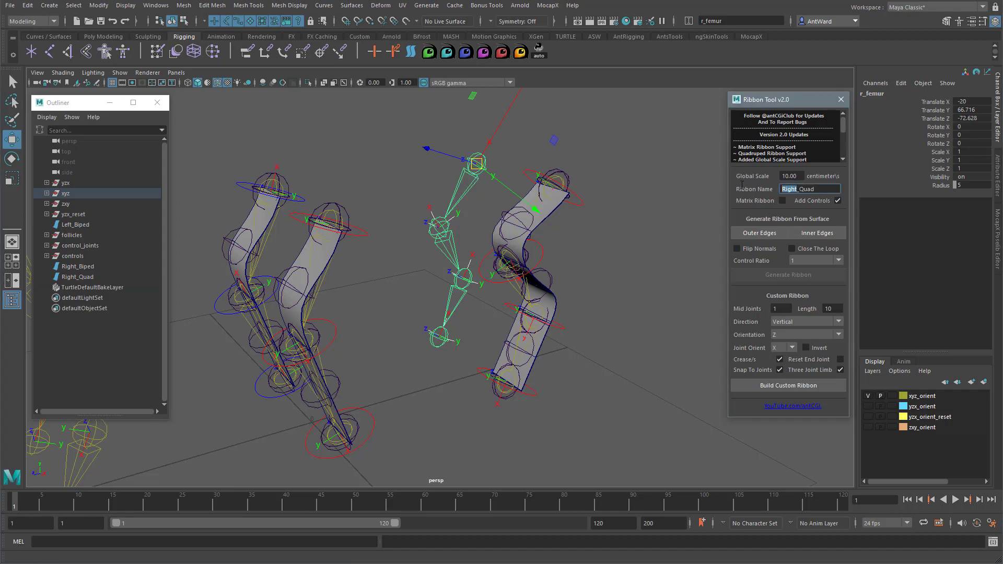
{"action": "type", "text": "Lef"}
{"action": "key", "text": "Return"}
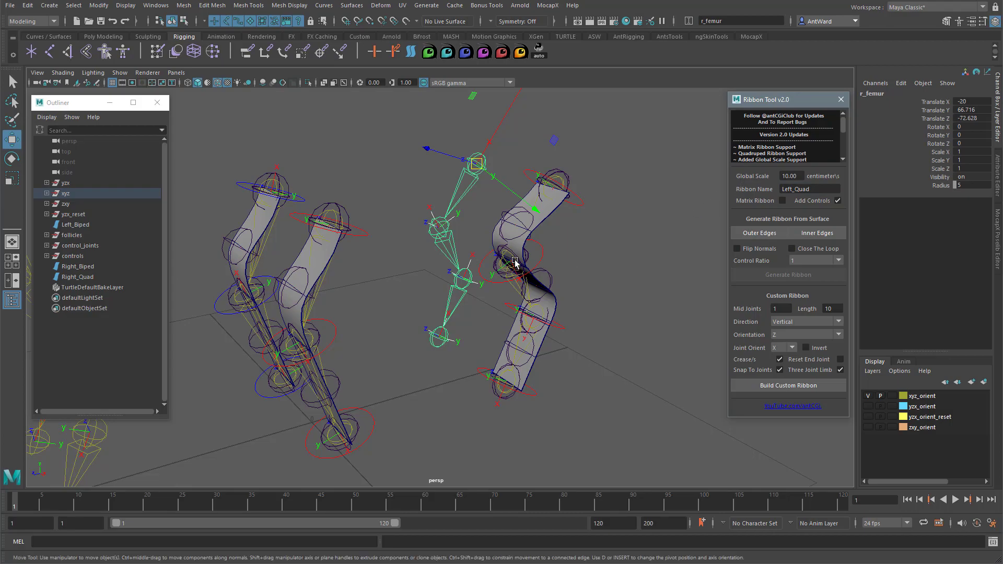
Turn Invert on, build the Left_Quad ribbon, and orbit to view the rigs.
{"action": "left_click_drag", "start_coordinate": [519, 266], "coordinate": [523, 265], "text": "alt"}
{"action": "left_click", "coordinate": [819, 348]}
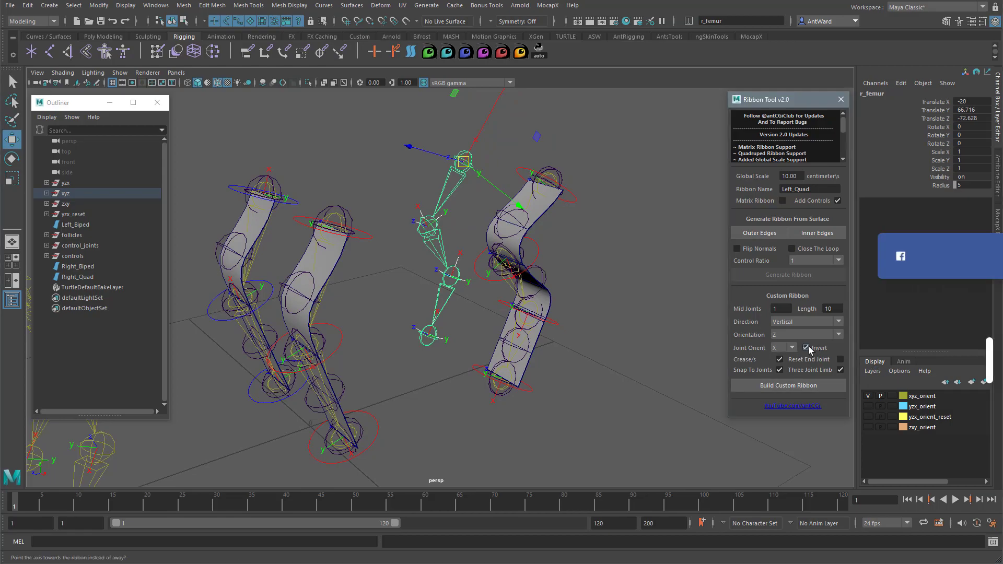
{"action": "left_click", "coordinate": [789, 384]}
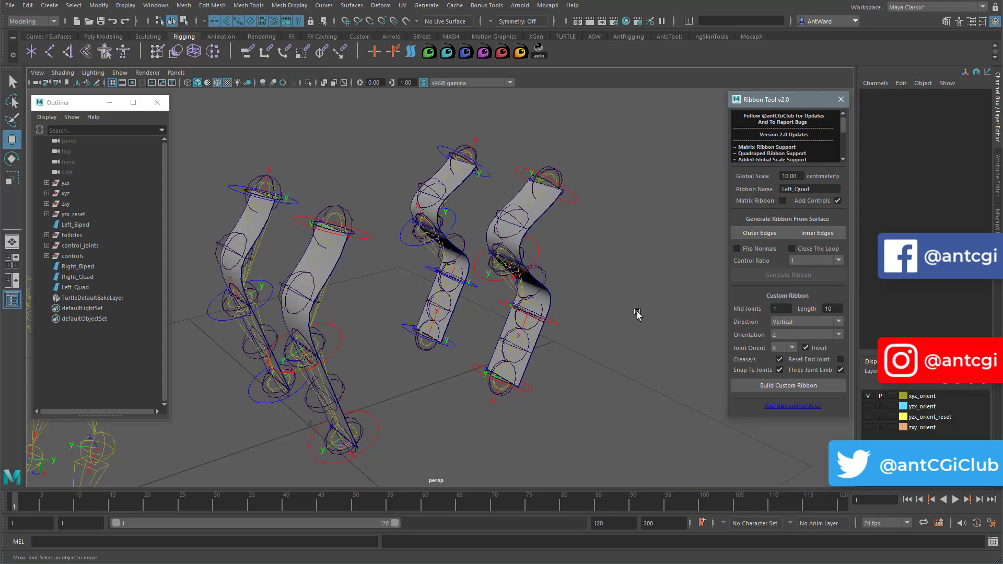
{"action": "left_click_drag", "start_coordinate": [638, 313], "coordinate": [470, 170], "text": "alt"}
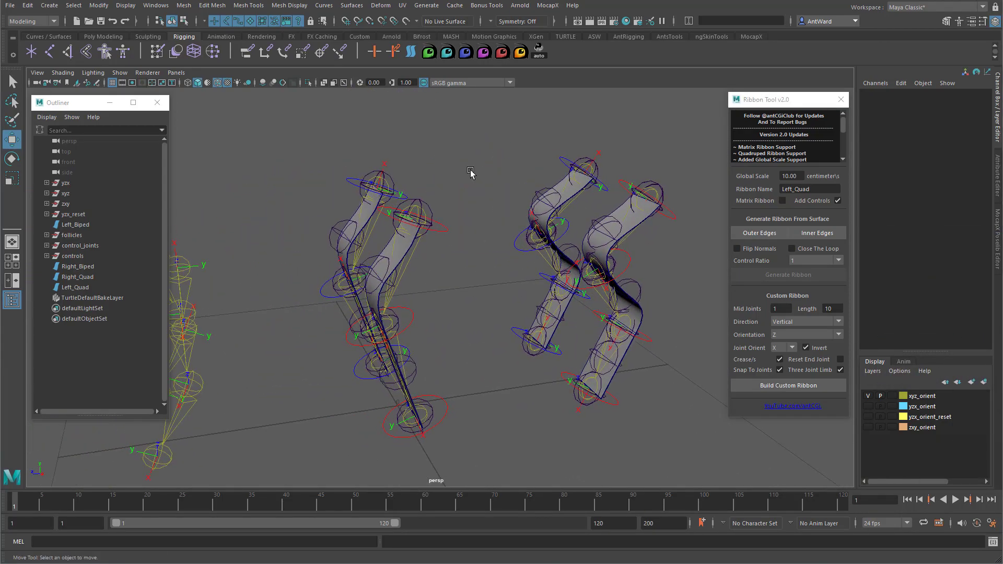
{"action": "left_click_drag", "start_coordinate": [497, 356], "coordinate": [556, 303], "text": "alt"}
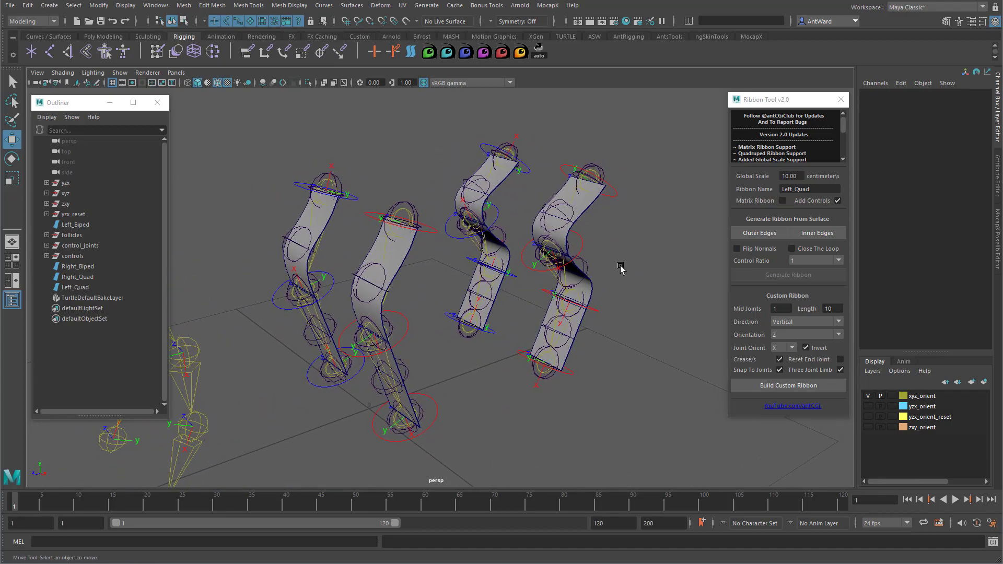
Undo all four ribbons, hide xyz_orient, show yzx_orient, and select l_hip.
{"action": "left_click_drag", "start_coordinate": [635, 261], "coordinate": [634, 262], "text": "alt"}
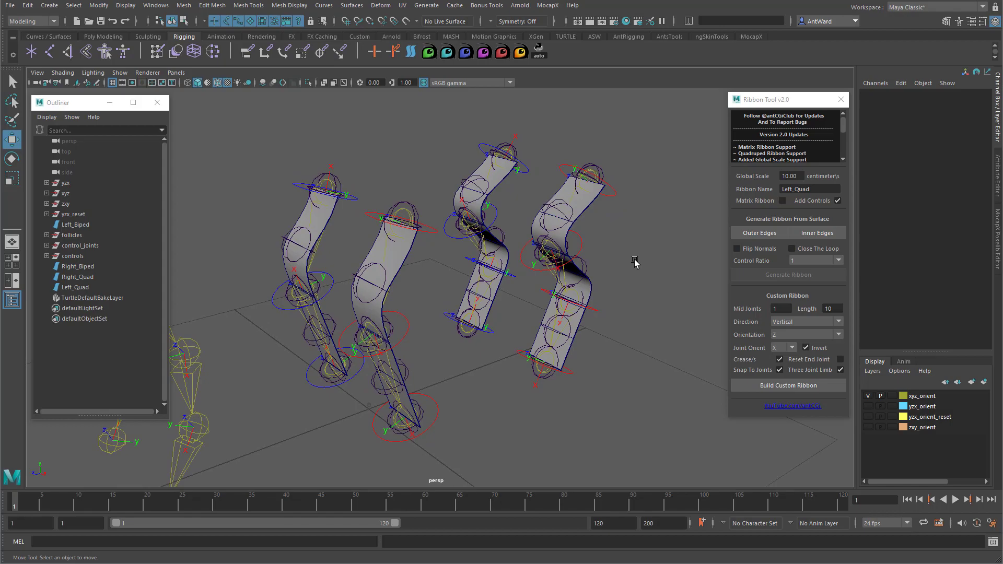
{"action": "key", "text": "ctrl+z"}
{"action": "key", "text": "ctrl+z"}
{"action": "key", "text": "ctrl+z"}
{"action": "key", "text": "ctrl+z"}
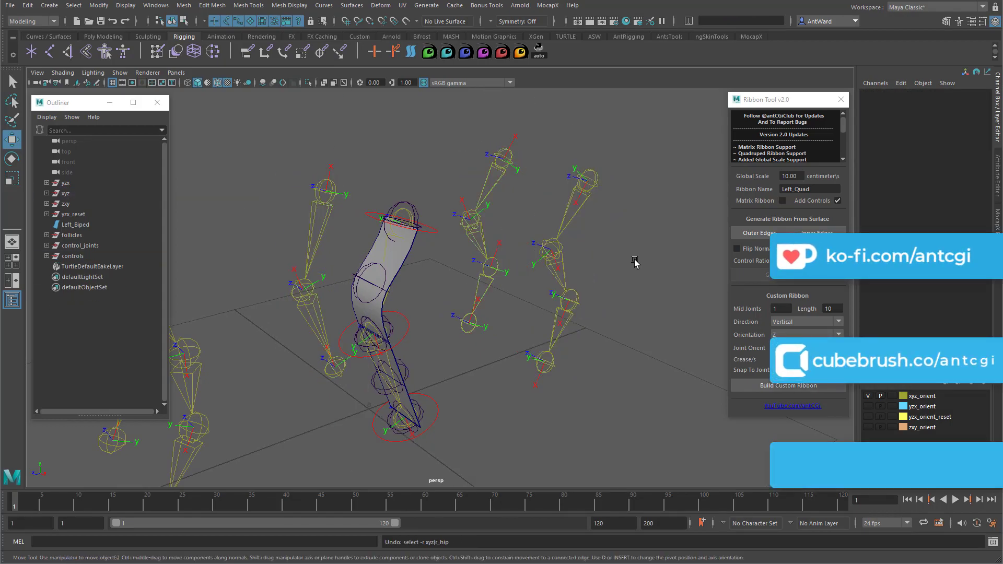
{"action": "key", "text": "ctrl+z"}
{"action": "left_click_drag", "start_coordinate": [459, 318], "coordinate": [546, 292], "text": "alt"}
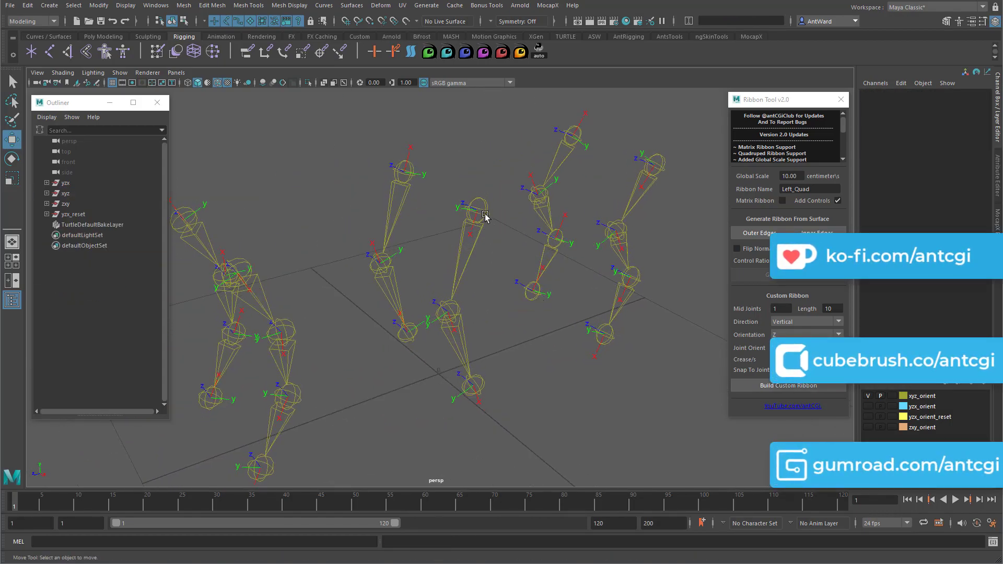
{"action": "left_click", "coordinate": [868, 396]}
{"action": "left_click", "coordinate": [868, 406]}
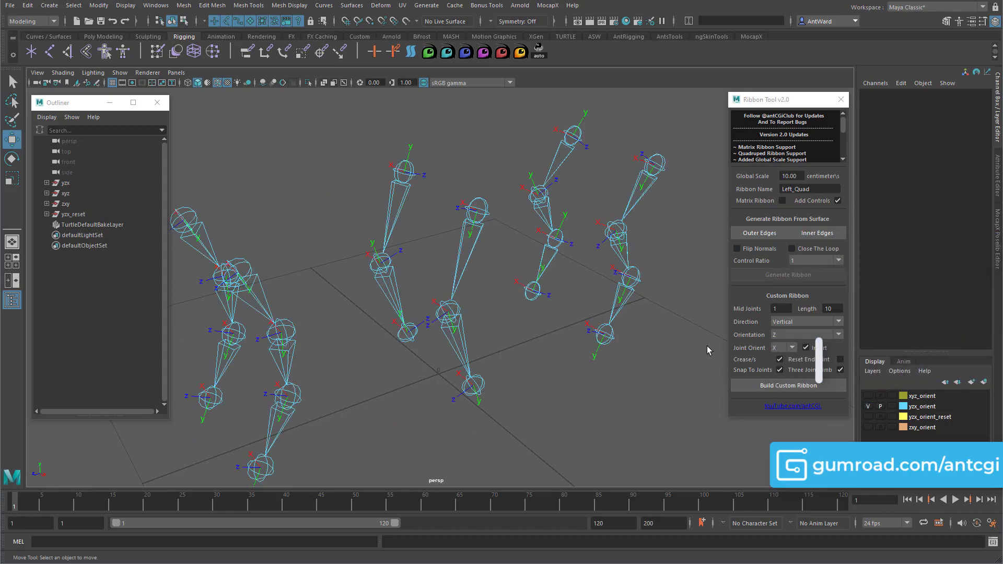
{"action": "left_click_drag", "start_coordinate": [480, 237], "coordinate": [472, 237], "text": "alt"}
{"action": "left_click", "coordinate": [471, 238]}
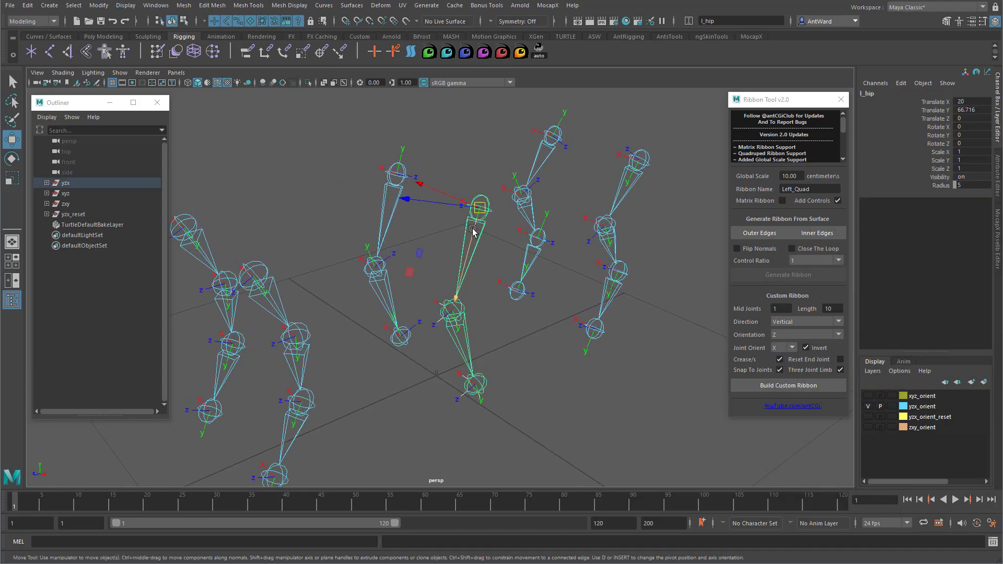
Set Joint Orient to Y, turn off Three Joint Limb, and rename the ribbon Left_Biped.
{"action": "left_click", "coordinate": [781, 348]}
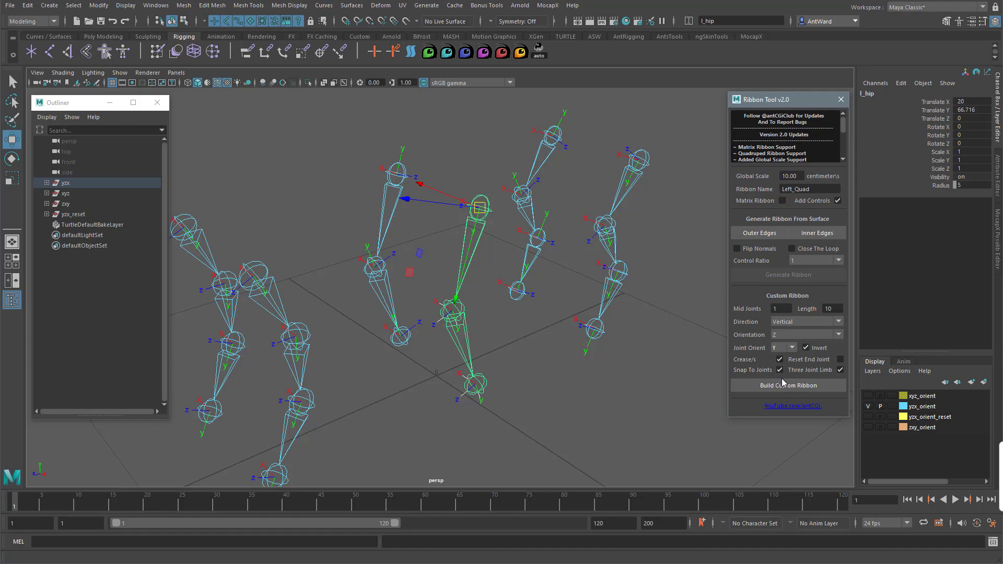
{"action": "left_click_drag", "start_coordinate": [517, 261], "coordinate": [510, 253], "text": "alt"}
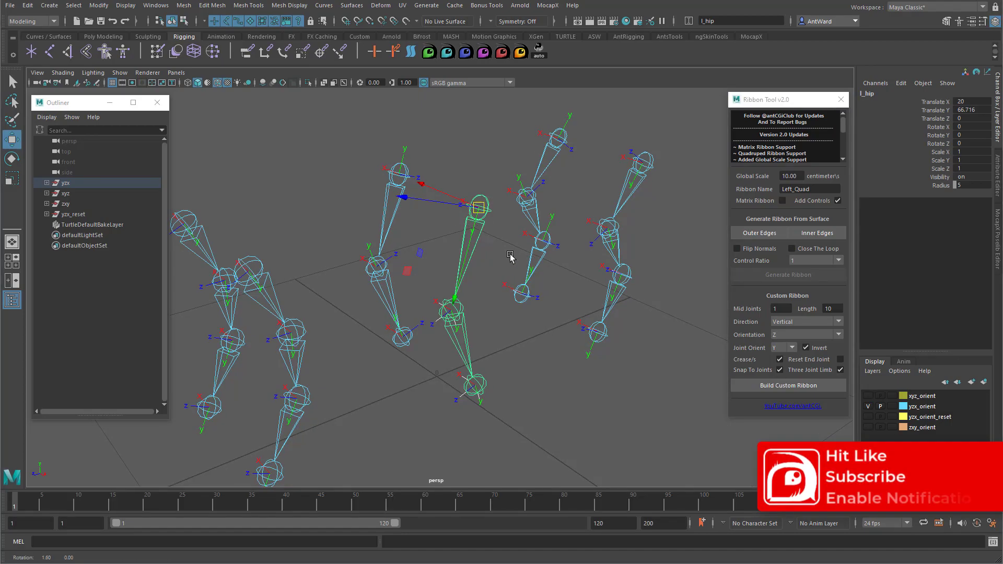
{"action": "left_click", "coordinate": [840, 370]}
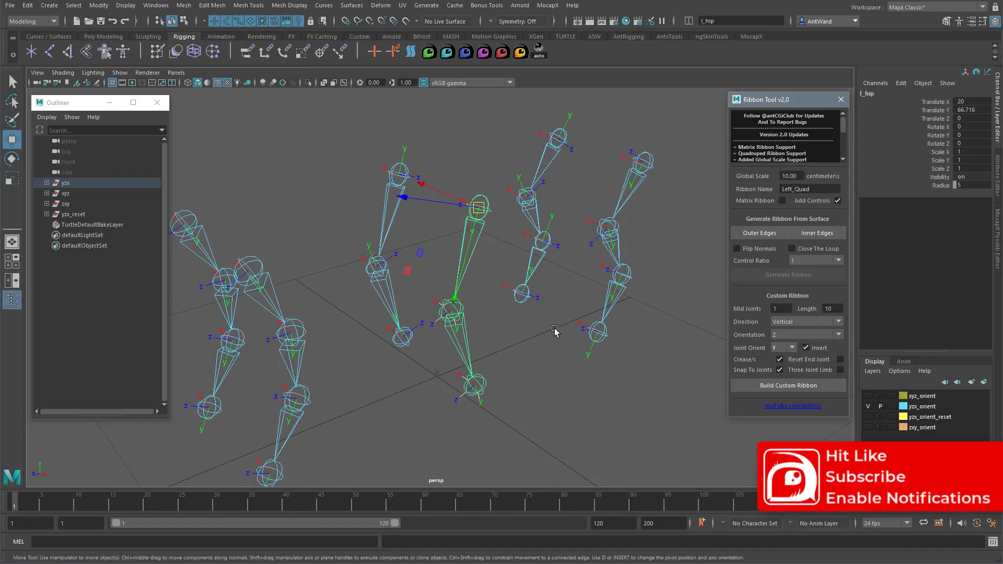
{"action": "left_click_drag", "start_coordinate": [557, 331], "coordinate": [555, 328], "text": "alt"}
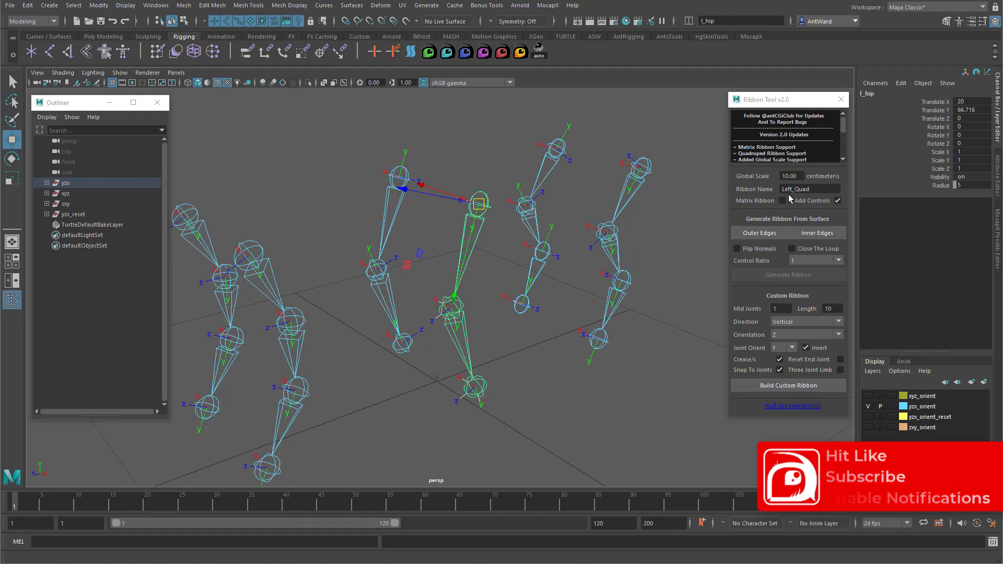
{"action": "left_click_drag", "start_coordinate": [795, 189], "coordinate": [815, 190]}
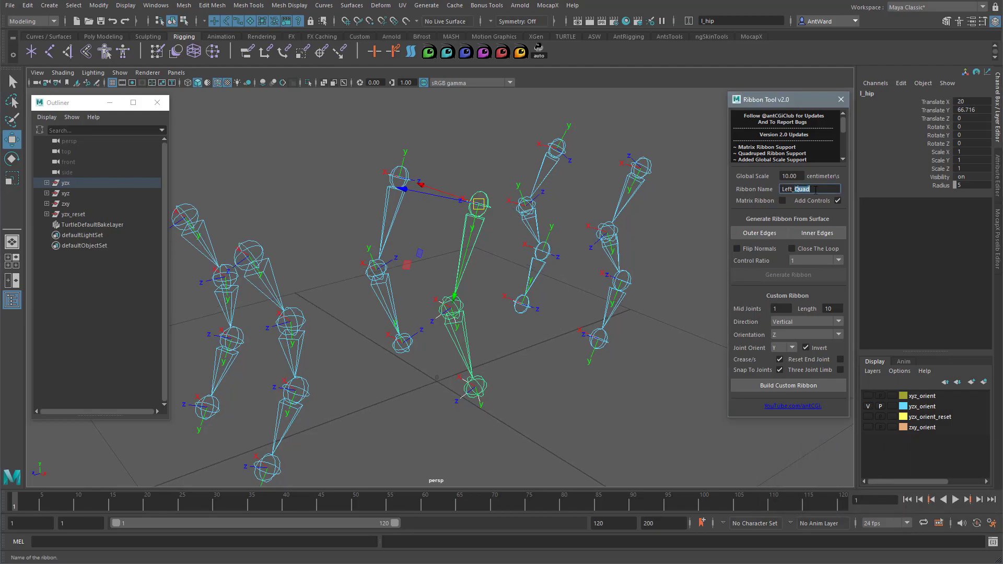
{"action": "type", "text": "Biped"}
{"action": "key", "text": "Return"}
Build the Left_Biped ribbon, then undo it and rebuild with Invert turned off.
{"action": "left_click", "coordinate": [788, 388]}
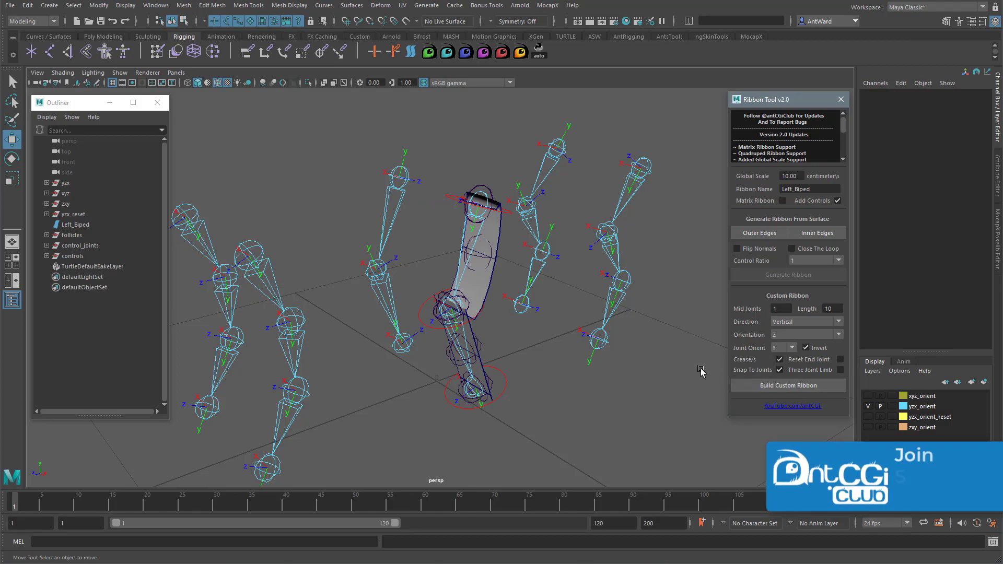
{"action": "left_click_drag", "start_coordinate": [700, 371], "coordinate": [697, 372], "text": "alt"}
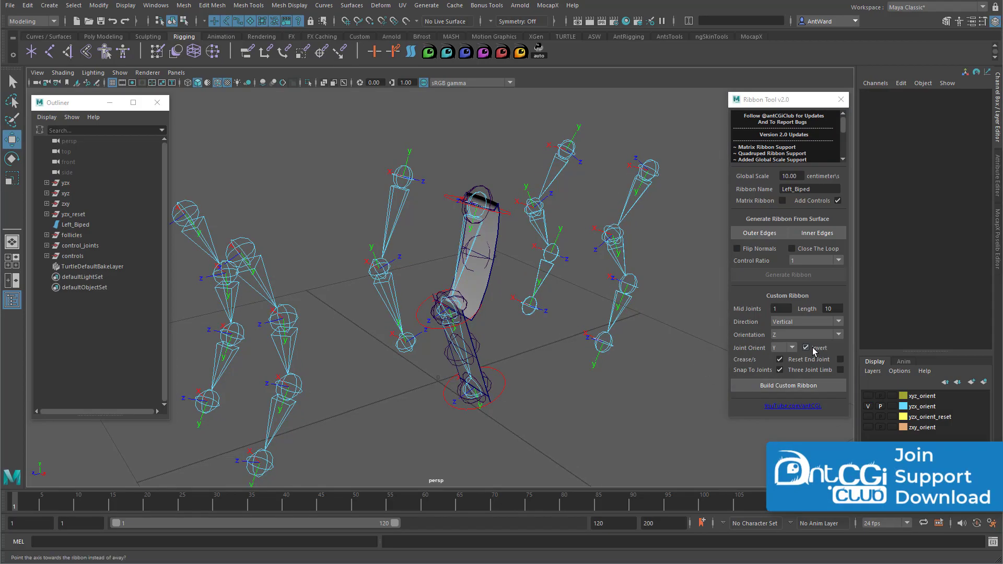
{"action": "key", "text": "ctrl+z"}
{"action": "key", "text": "ctrl+z"}
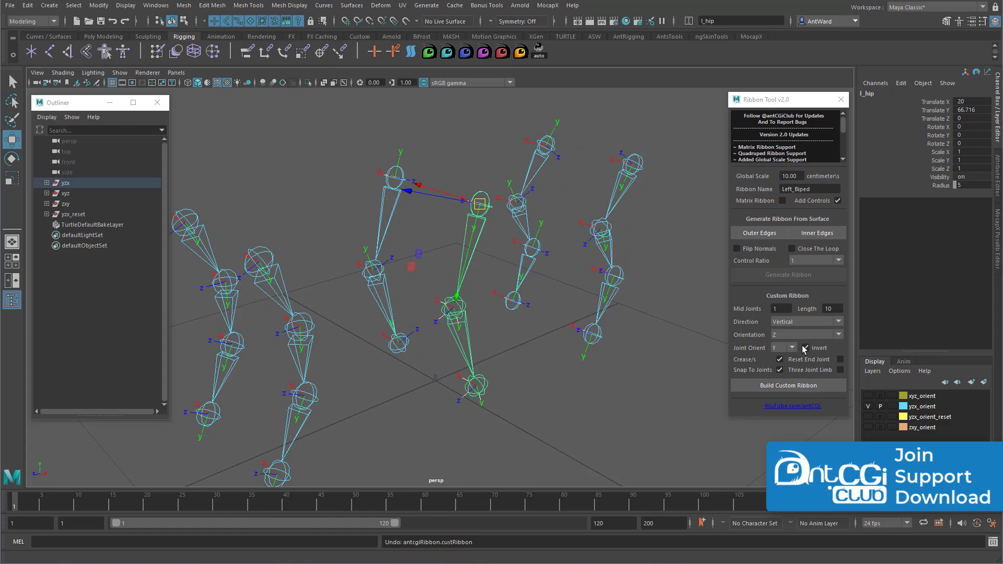
{"action": "left_click", "coordinate": [805, 348]}
{"action": "left_click", "coordinate": [828, 385]}
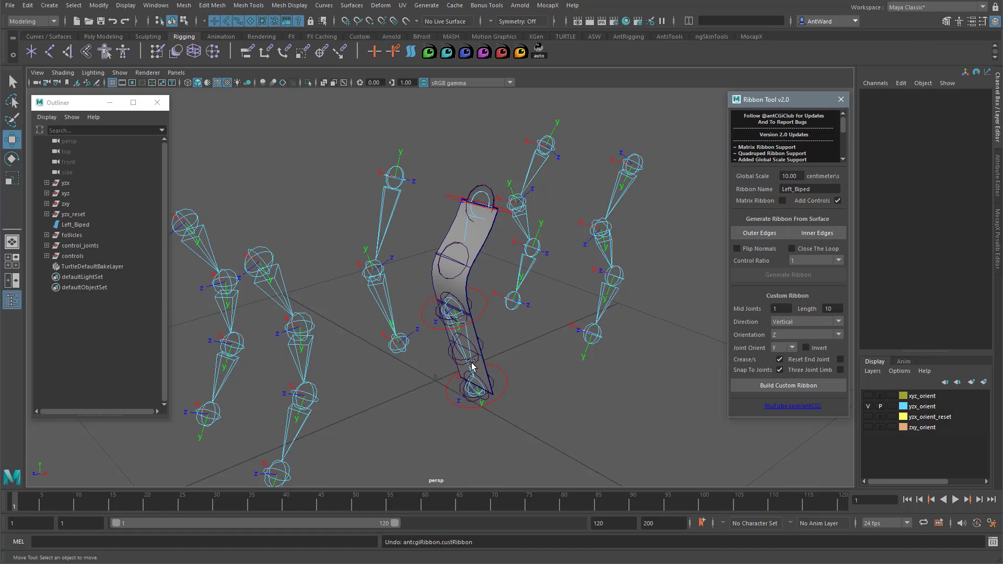
Select r_hip, turn Invert on, and try building a ribbon on the right leg.
{"action": "left_click", "coordinate": [390, 173]}
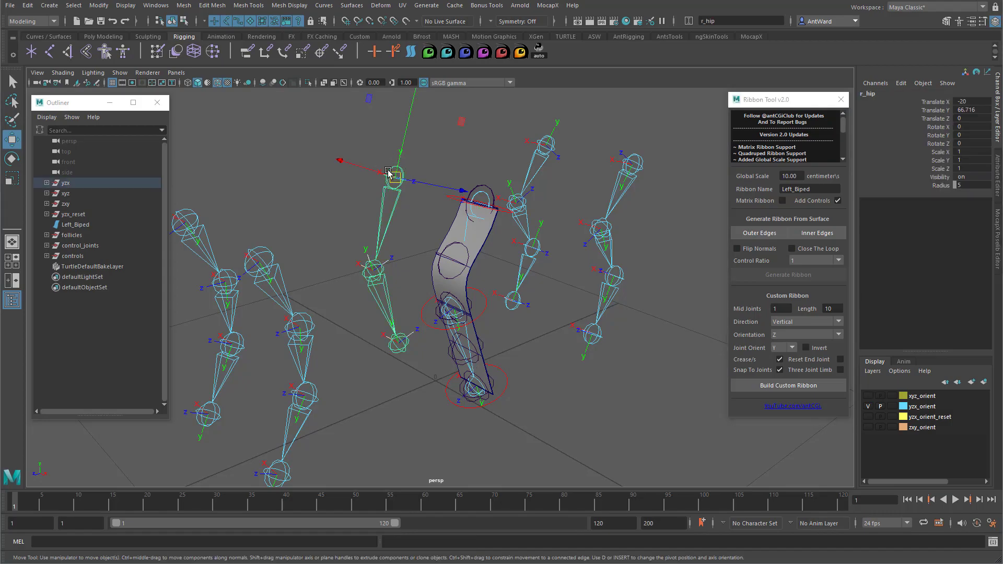
{"action": "left_click", "coordinate": [806, 348]}
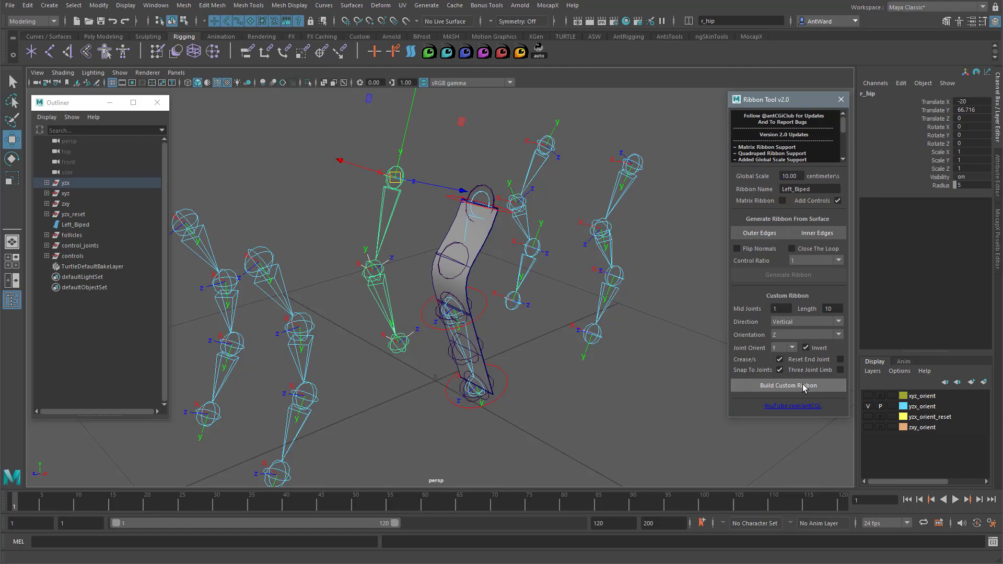
{"action": "left_click", "coordinate": [805, 387]}
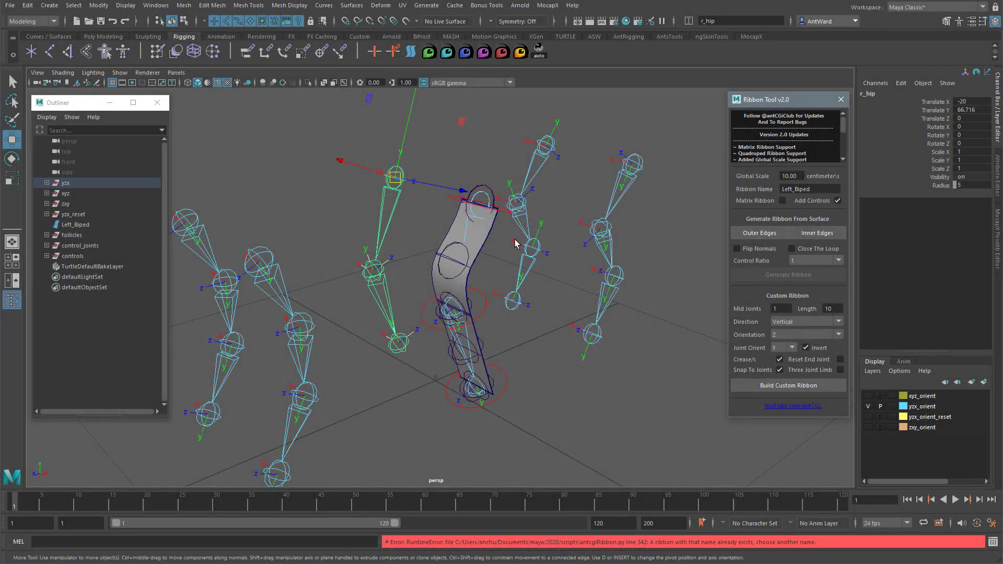
{"action": "left_click_drag", "start_coordinate": [514, 242], "coordinate": [518, 240], "text": "alt"}
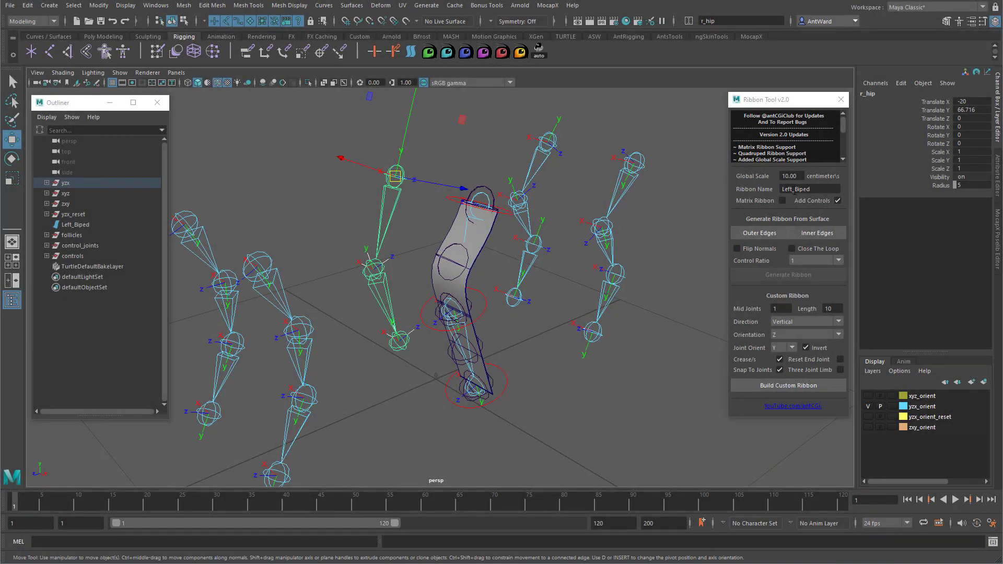
Rename the ribbon Right_Biped, build it, then undo the ribbon builds.
{"action": "left_click_drag", "start_coordinate": [794, 191], "coordinate": [772, 188]}
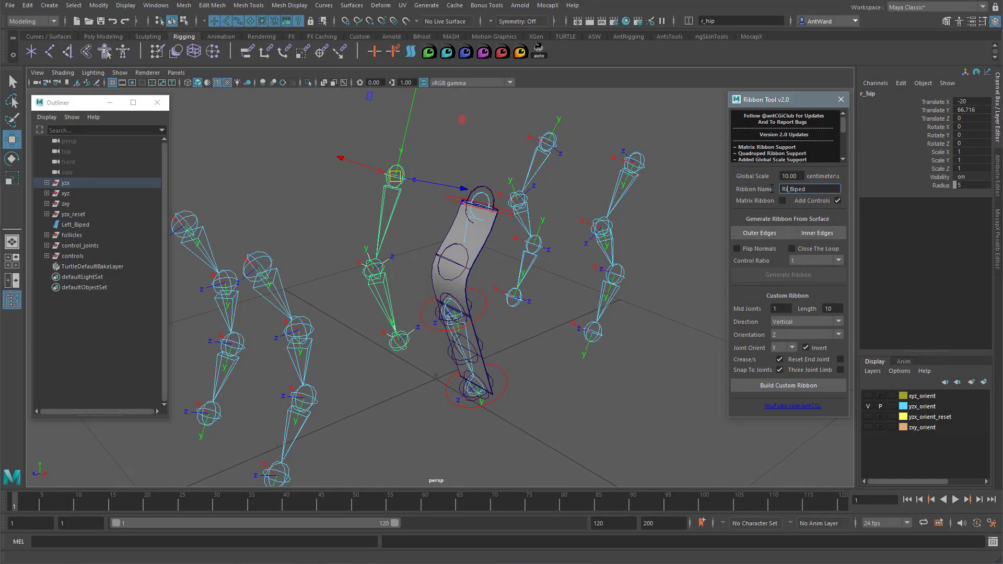
{"action": "key", "text": "Return"}
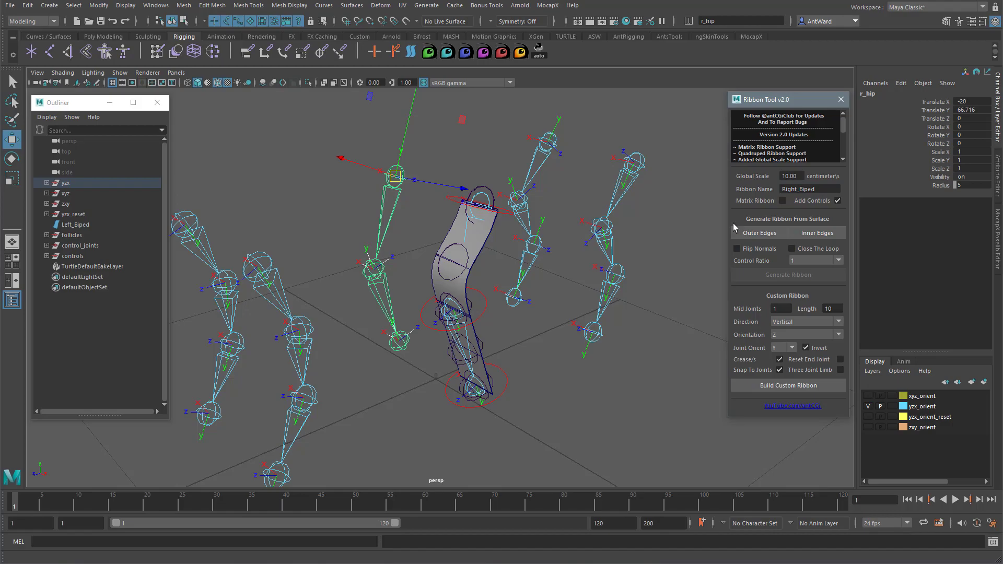
{"action": "left_click", "coordinate": [760, 390]}
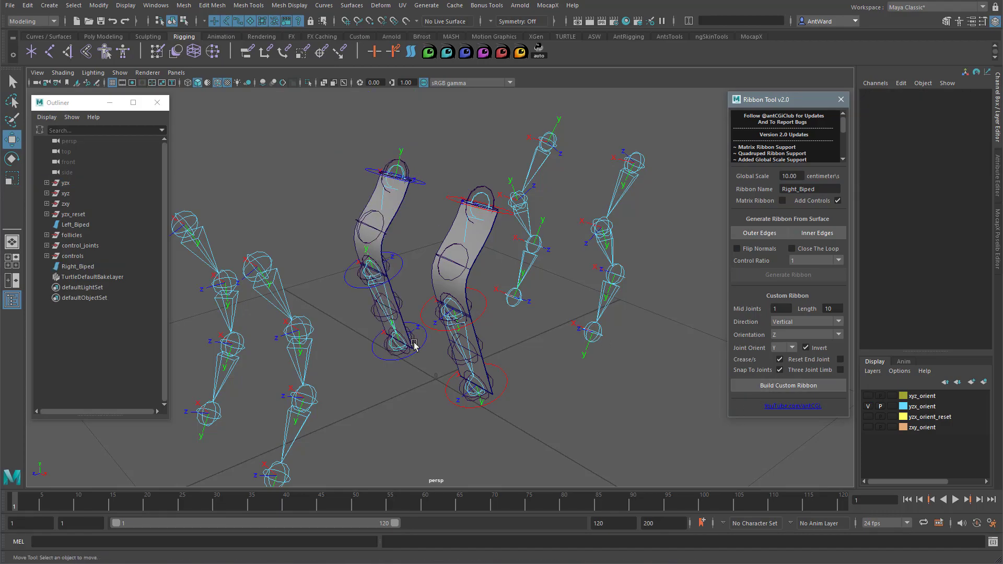
{"action": "mouse_move", "coordinate": [546, 360]}
{"action": "left_mouse_down", "text": "alt"}
{"action": "mouse_move", "coordinate": [557, 353]}
{"action": "mouse_move", "coordinate": [537, 347]}
{"action": "mouse_move", "coordinate": [534, 357]}
{"action": "left_mouse_up", "text": "alt"}
{"action": "key", "text": "ctrl+z"}
{"action": "key", "text": "ctrl+z"}
{"action": "key", "text": "ctrl+z"}
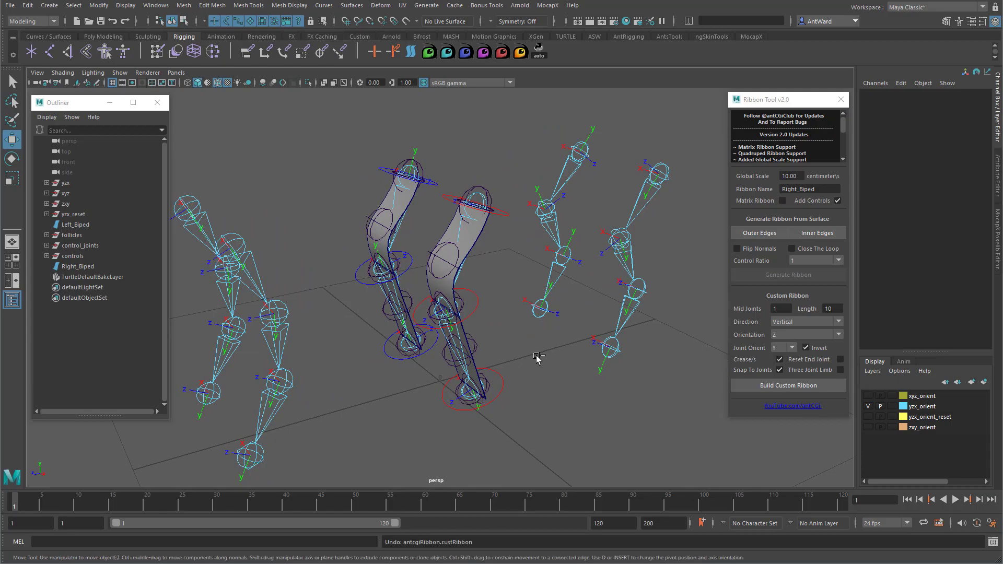
Hide yzx_orient, show zxy_orient, and select the zxy rig's l_hip joint.
{"action": "left_click", "coordinate": [870, 407]}
{"action": "left_click", "coordinate": [868, 428]}
{"action": "left_click_drag", "start_coordinate": [459, 259], "coordinate": [476, 224], "text": "alt"}
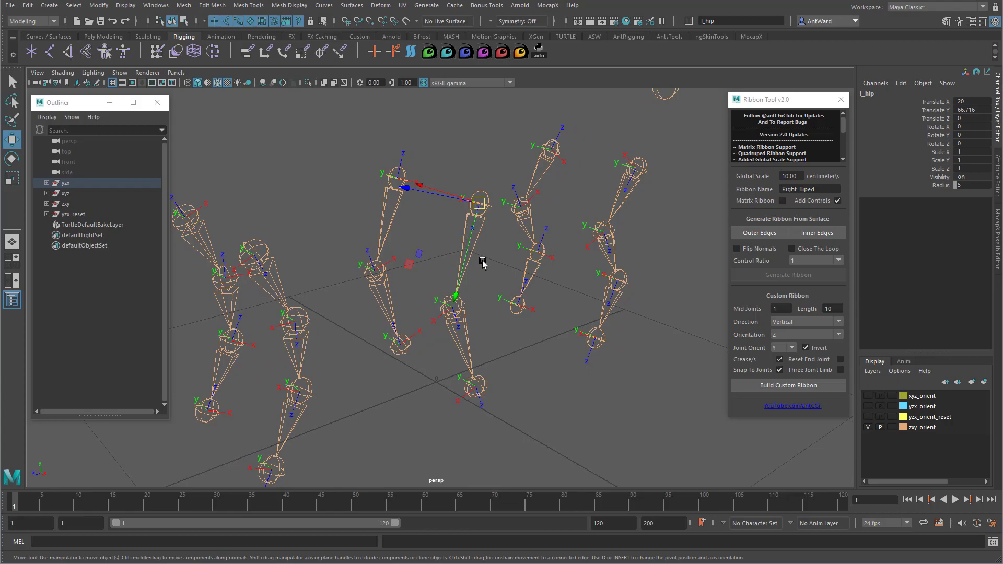
{"action": "left_click", "coordinate": [483, 264]}
{"action": "left_click", "coordinate": [468, 221]}
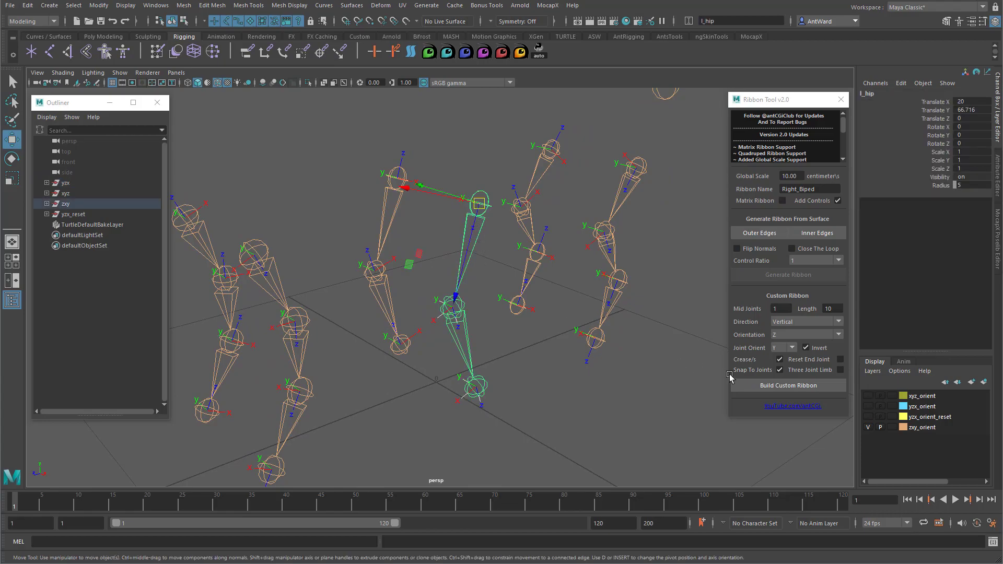
Set Joint Orient to Z with Invert off and build the Left_Biped ribbon.
{"action": "left_click", "coordinate": [783, 348]}
{"action": "left_click", "coordinate": [782, 360]}
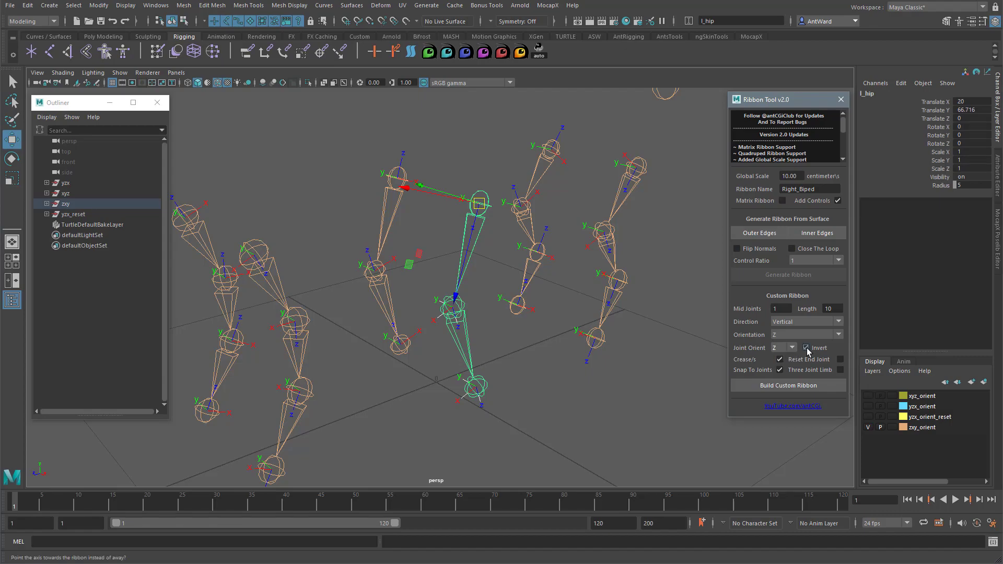
{"action": "left_click", "coordinate": [805, 348]}
{"action": "left_click_drag", "start_coordinate": [588, 280], "coordinate": [763, 192], "text": "alt"}
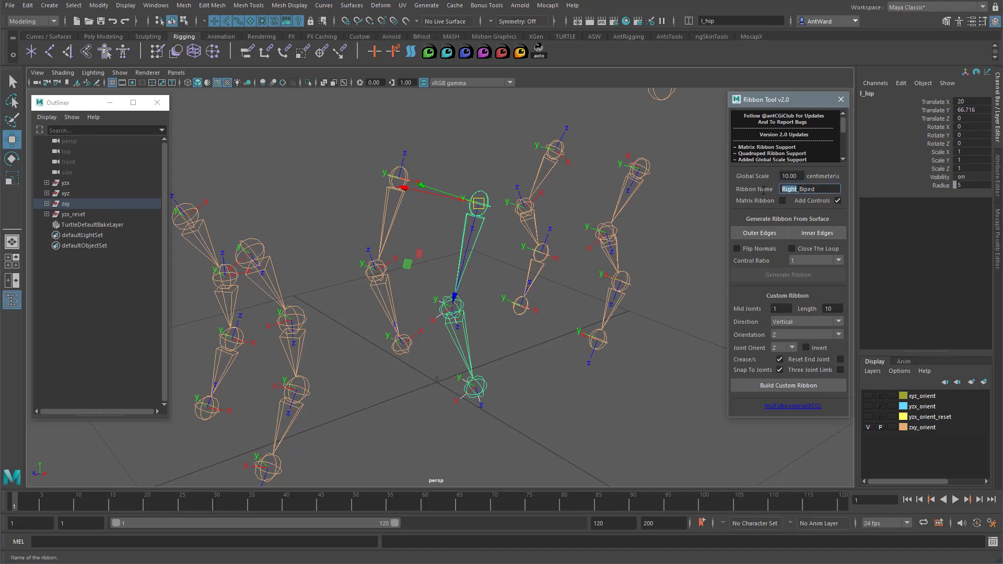
{"action": "type", "text": "Left"}
{"action": "key", "text": "Return"}
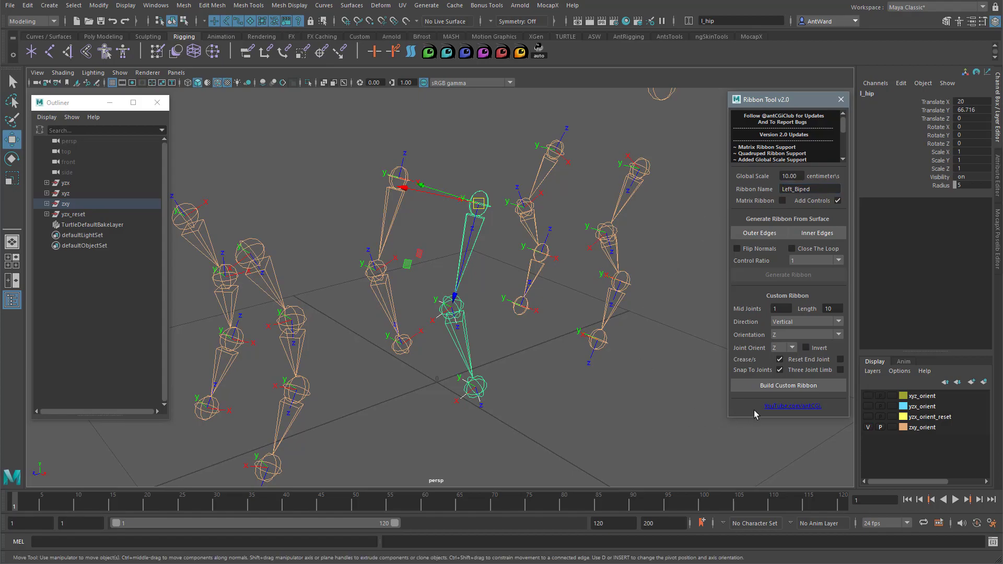
{"action": "left_click", "coordinate": [775, 385]}
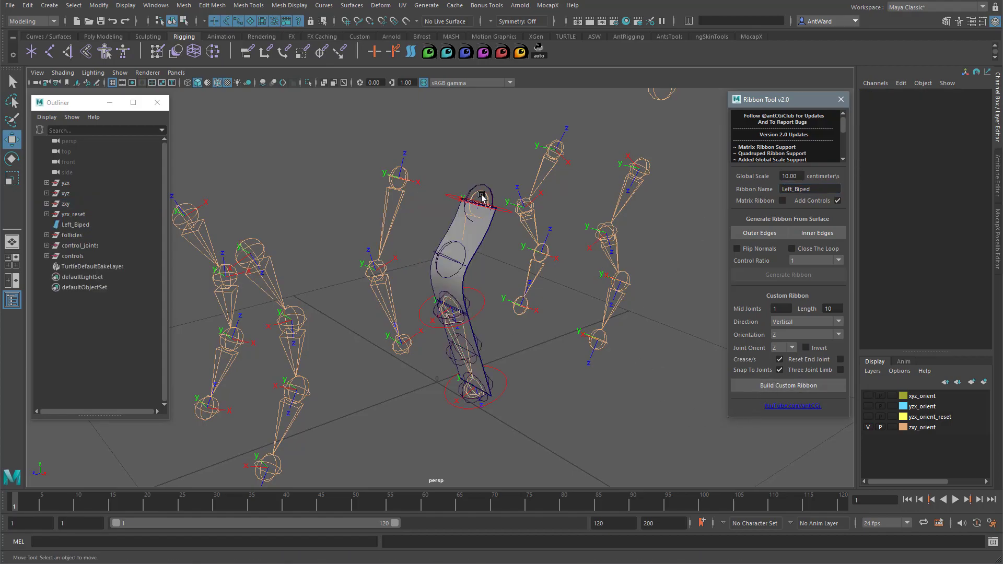
Select r_hip, turn Invert on, and build the Right_Biped ribbon.
{"action": "left_click", "coordinate": [396, 172]}
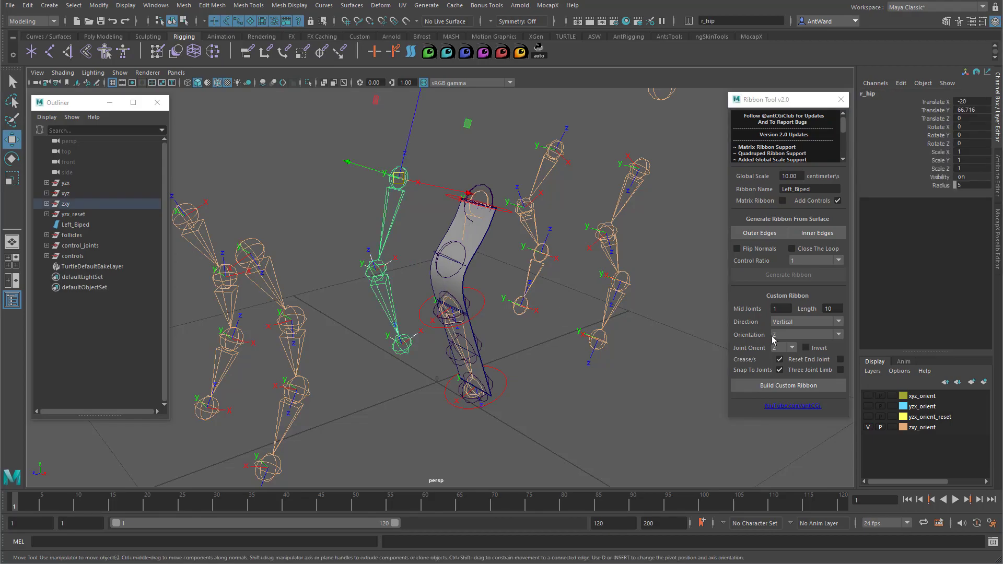
{"action": "left_click", "coordinate": [806, 347]}
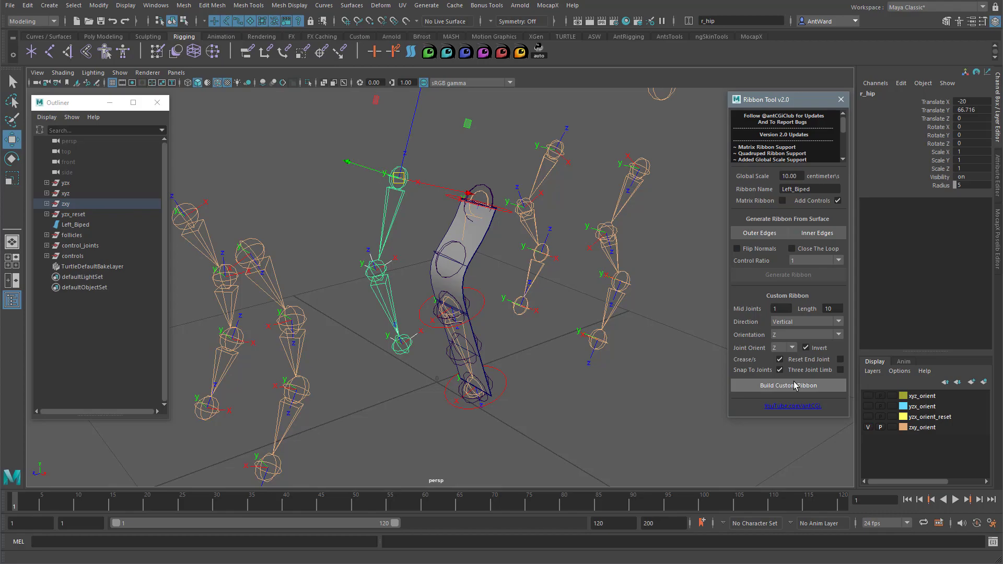
{"action": "left_click", "coordinate": [794, 385]}
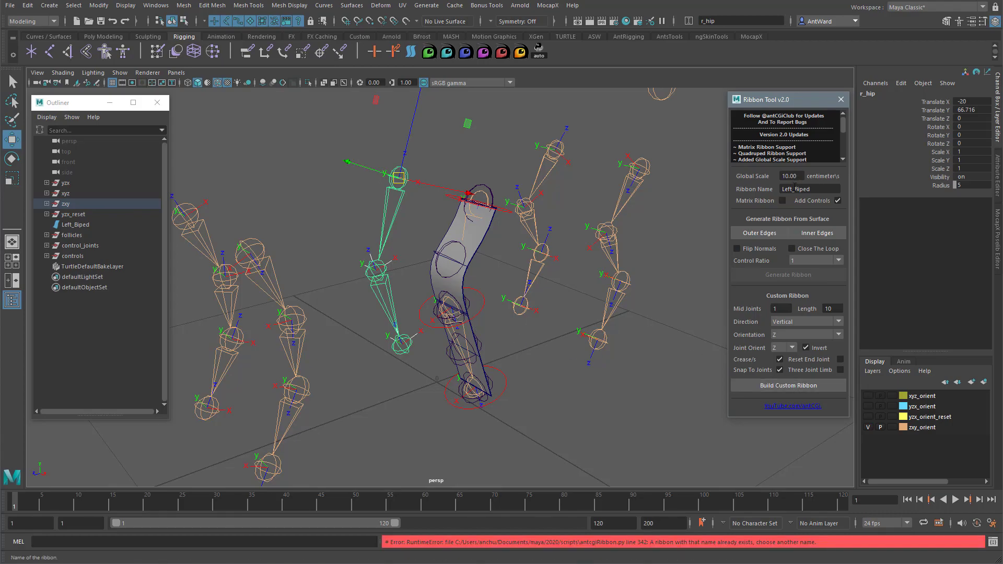
{"action": "left_click_drag", "start_coordinate": [792, 187], "coordinate": [760, 192]}
{"action": "type", "text": "Right"}
{"action": "key", "text": "Return"}
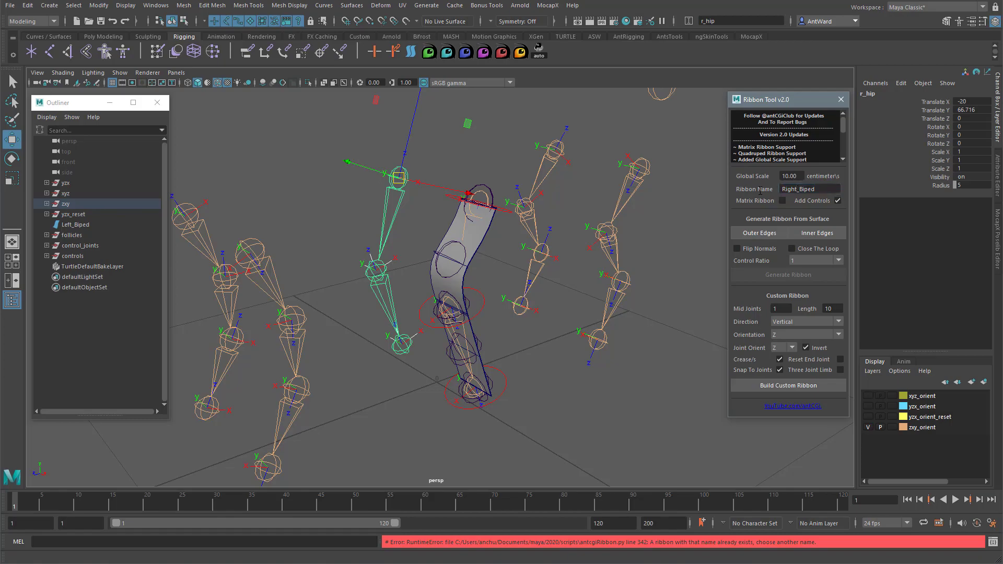
{"action": "left_click", "coordinate": [772, 389]}
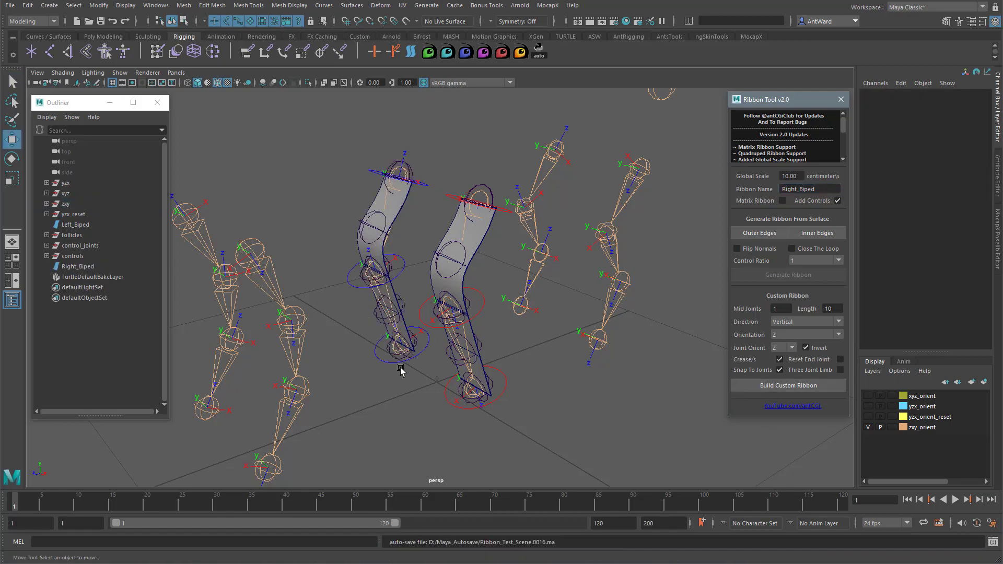
Inspect both ribbons, then undo the Right_Biped and Left_Biped builds.
{"action": "left_click_drag", "start_coordinate": [500, 369], "coordinate": [543, 276], "text": "alt"}
{"action": "left_click_drag", "start_coordinate": [551, 354], "coordinate": [655, 357], "text": "alt"}
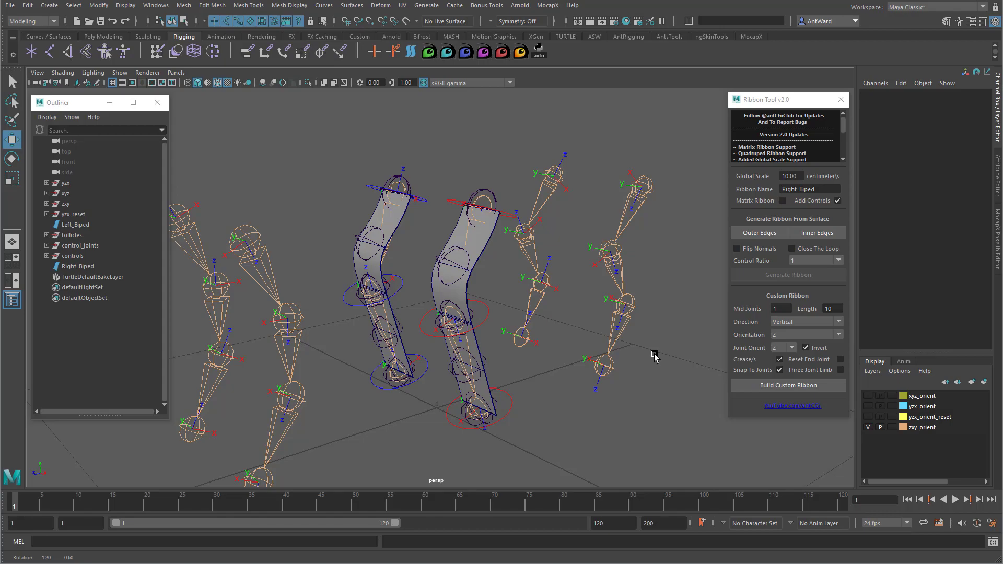
{"action": "key", "text": "ctrl+z"}
{"action": "key", "text": "ctrl+z"}
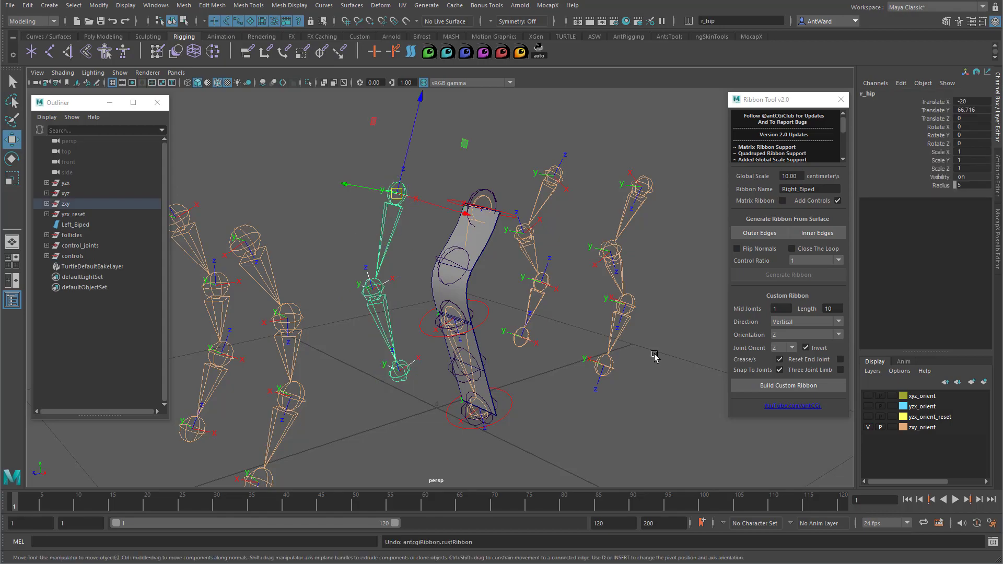
{"action": "key", "text": "ctrl+z"}
Hide zxy_orient, show yzx_orient_reset, and test-move the l_ankle joint, then undo.
{"action": "left_click", "coordinate": [744, 425]}
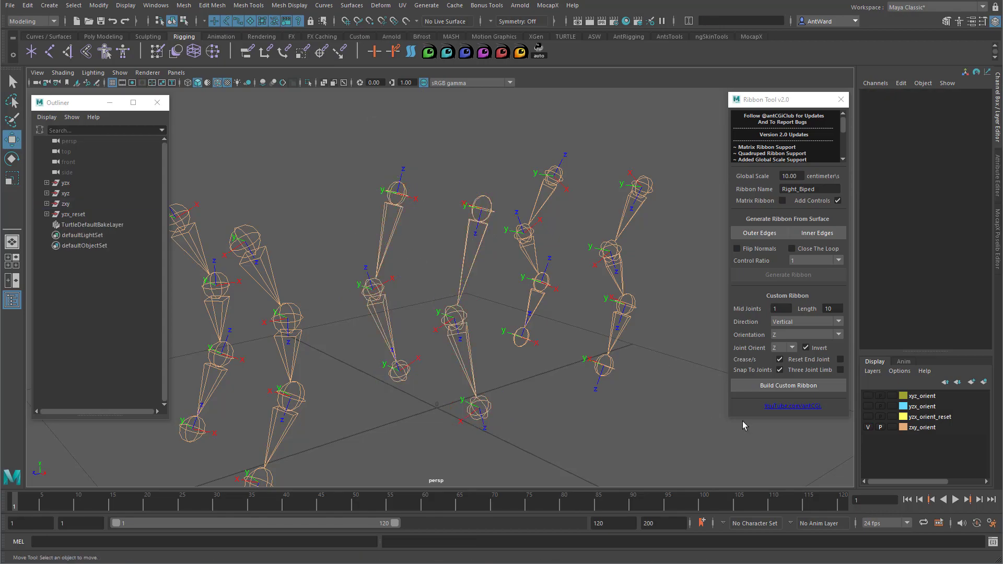
{"action": "left_click", "coordinate": [869, 428]}
{"action": "left_click", "coordinate": [869, 417]}
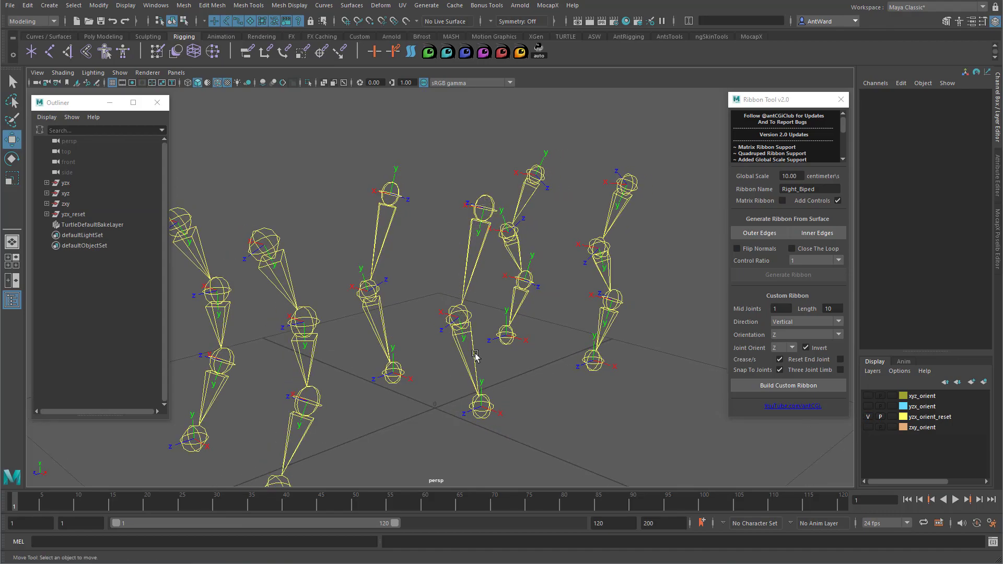
{"action": "left_click", "coordinate": [490, 409]}
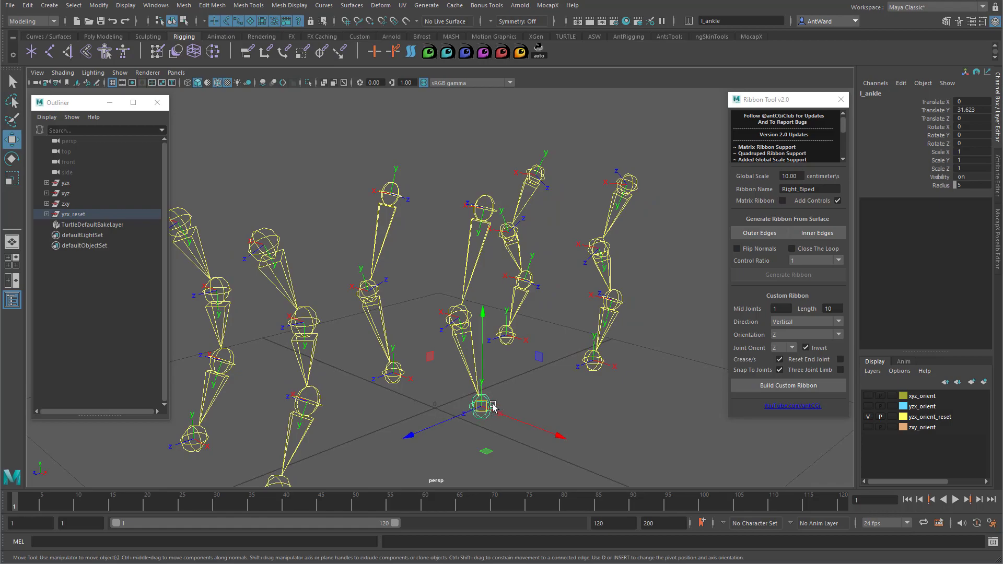
{"action": "left_click_drag", "start_coordinate": [494, 407], "coordinate": [538, 405], "text": "alt"}
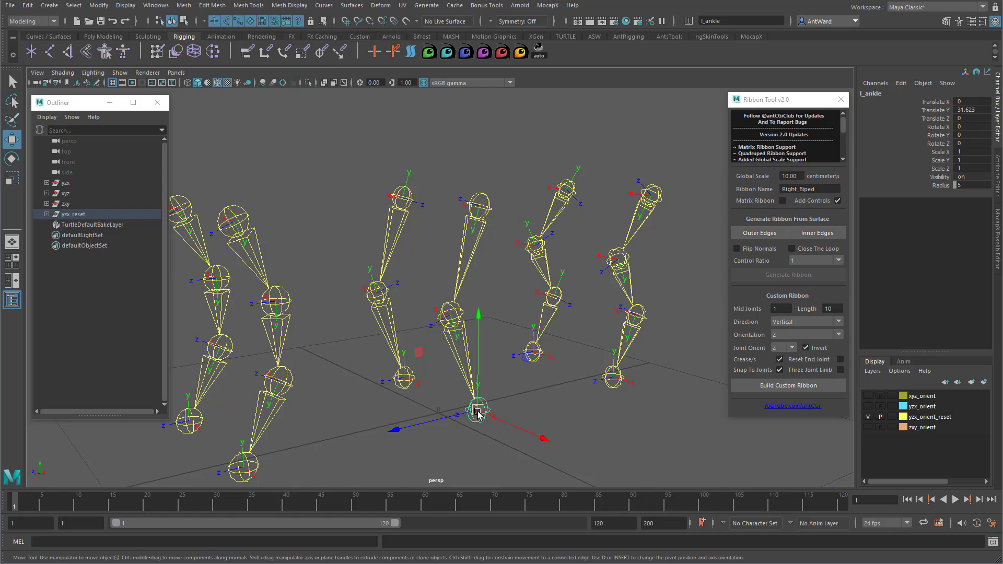
{"action": "mouse_move", "coordinate": [478, 414]}
{"action": "left_mouse_down"}
{"action": "mouse_move", "coordinate": [486, 390]}
{"action": "mouse_move", "coordinate": [468, 381]}
{"action": "mouse_move", "coordinate": [479, 403]}
{"action": "left_mouse_up"}
{"action": "key", "text": "ctrl+z"}
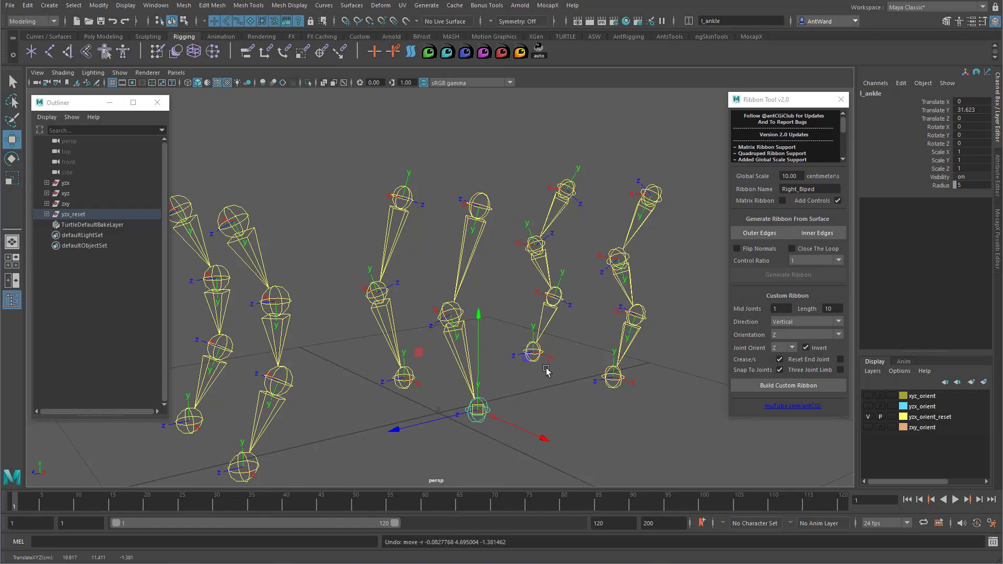
{"action": "mouse_move", "coordinate": [547, 371]}
{"action": "left_mouse_down", "text": "alt"}
{"action": "mouse_move", "coordinate": [538, 366]}
{"action": "mouse_move", "coordinate": [549, 373]}
{"action": "left_mouse_up", "text": "alt"}
Select l_hip, set Y joint orient with Invert off and Reset End Joint, name it Left_Biped.
{"action": "left_click", "coordinate": [476, 202]}
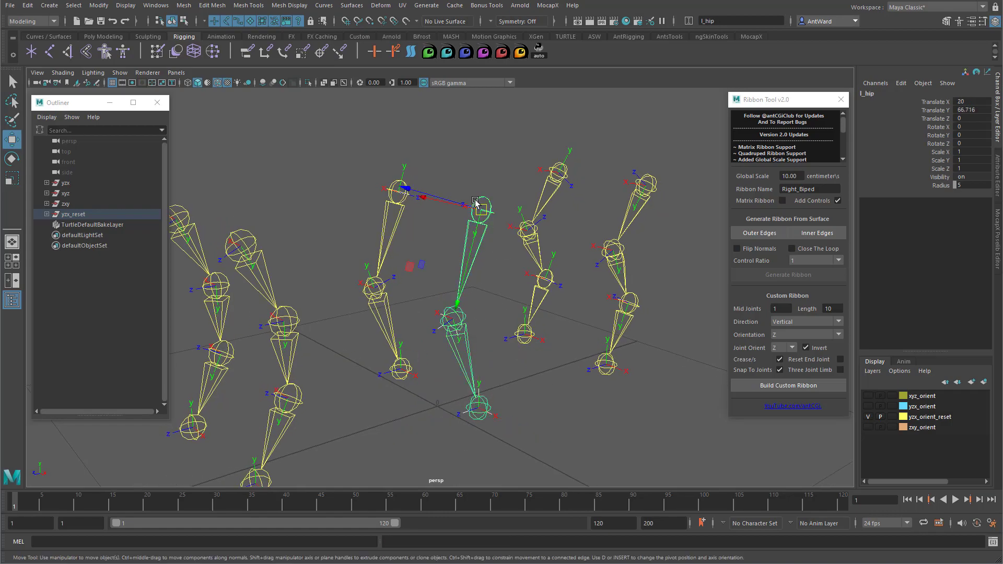
{"action": "left_click", "coordinate": [806, 347]}
{"action": "left_click", "coordinate": [783, 347]}
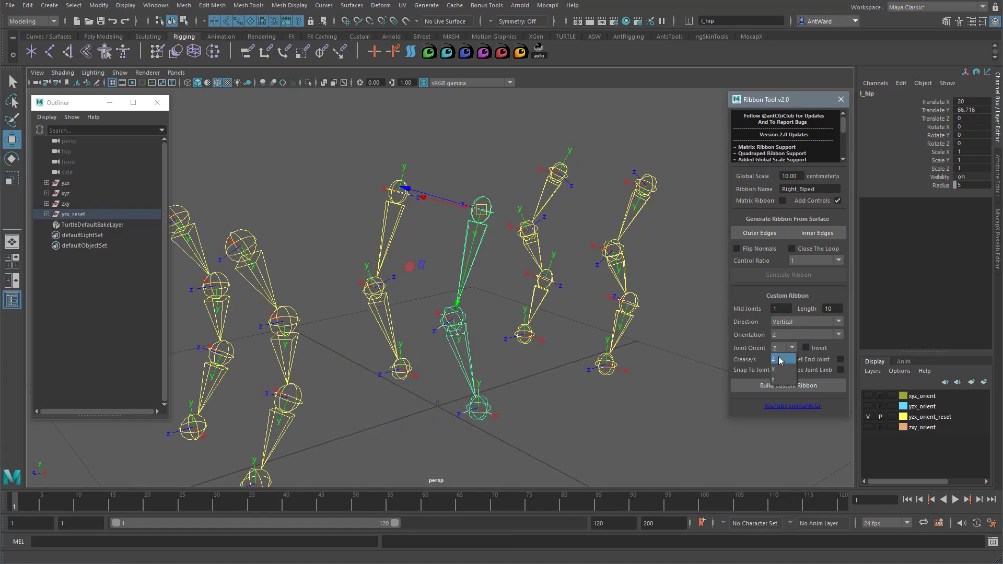
{"action": "left_click", "coordinate": [778, 380]}
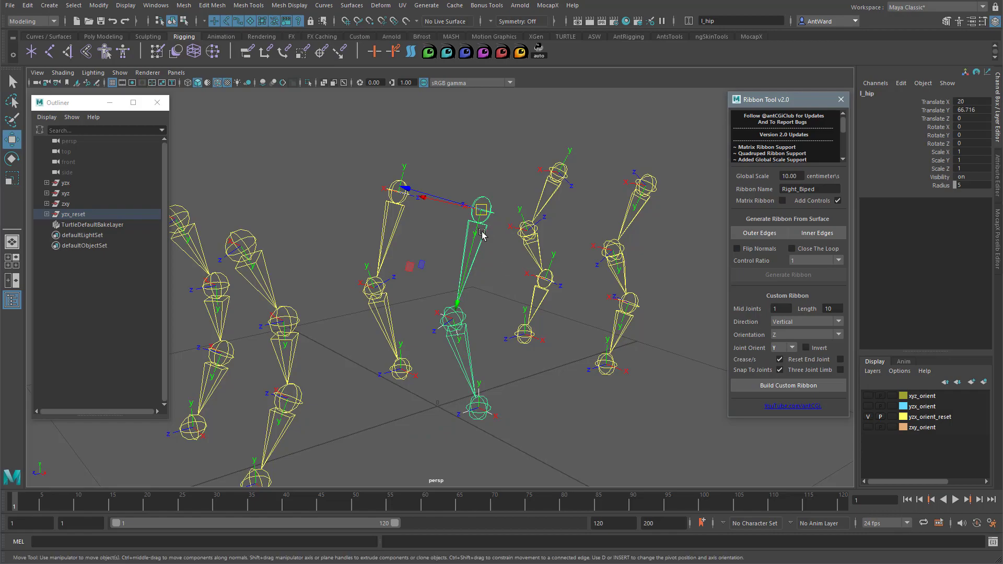
{"action": "left_click", "coordinate": [840, 359]}
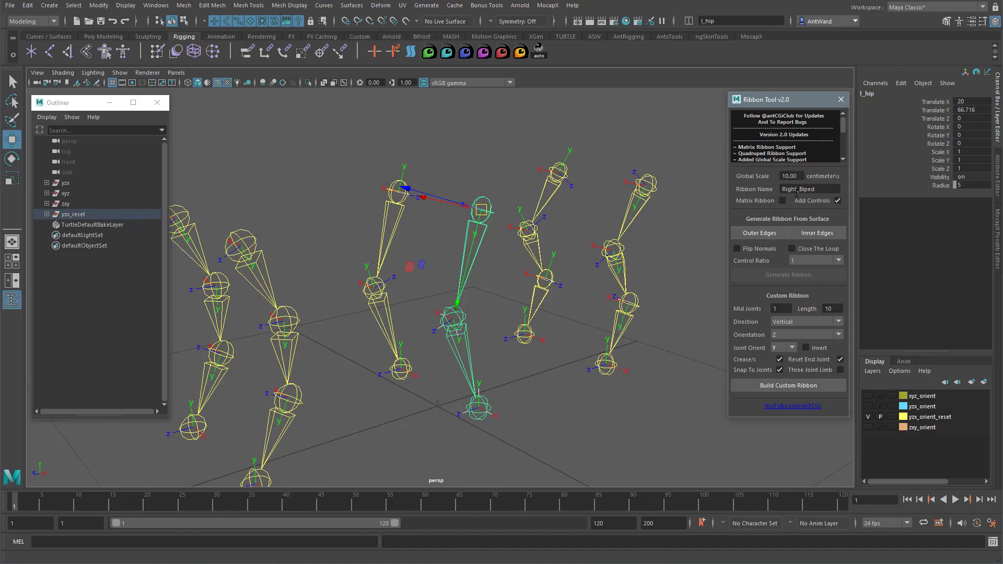
{"action": "left_click_drag", "start_coordinate": [798, 189], "coordinate": [760, 192]}
{"action": "type", "text": "Left"}
{"action": "key", "text": "Return"}
Build the Left_Biped ribbon, then select r_hip with Invert on and attempt another build.
{"action": "left_click", "coordinate": [781, 390]}
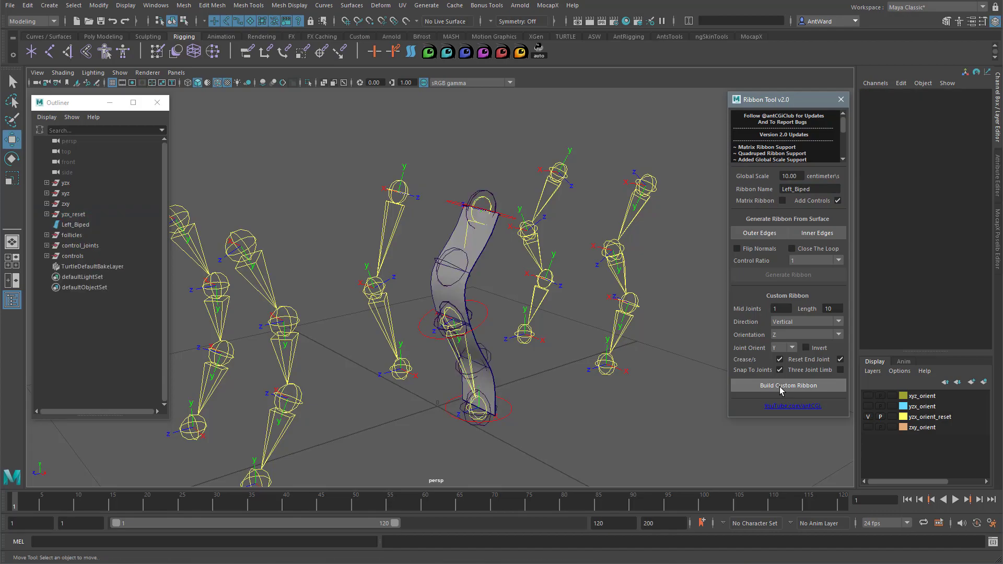
{"action": "left_click_drag", "start_coordinate": [426, 410], "coordinate": [439, 411], "text": "alt"}
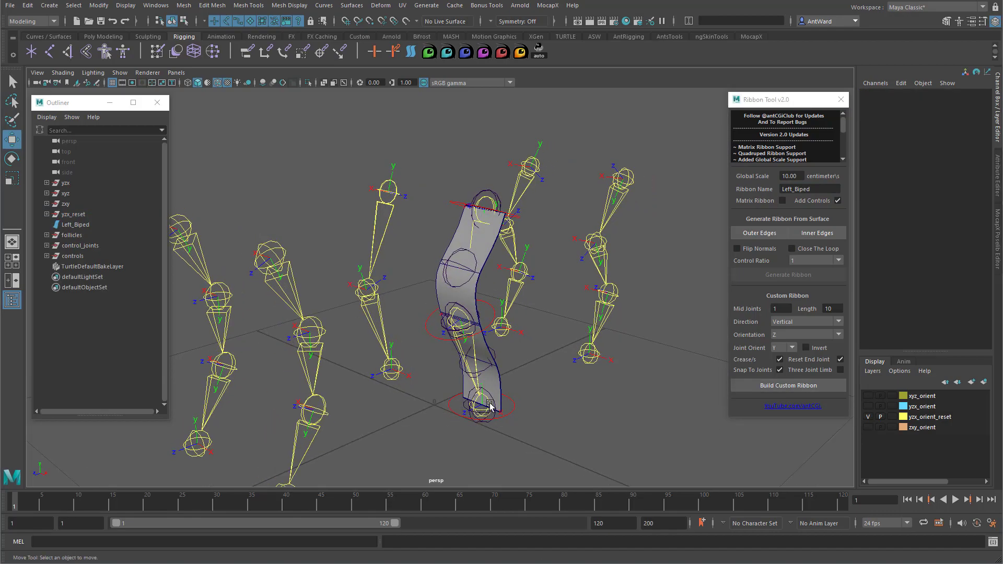
{"action": "left_click", "coordinate": [387, 191]}
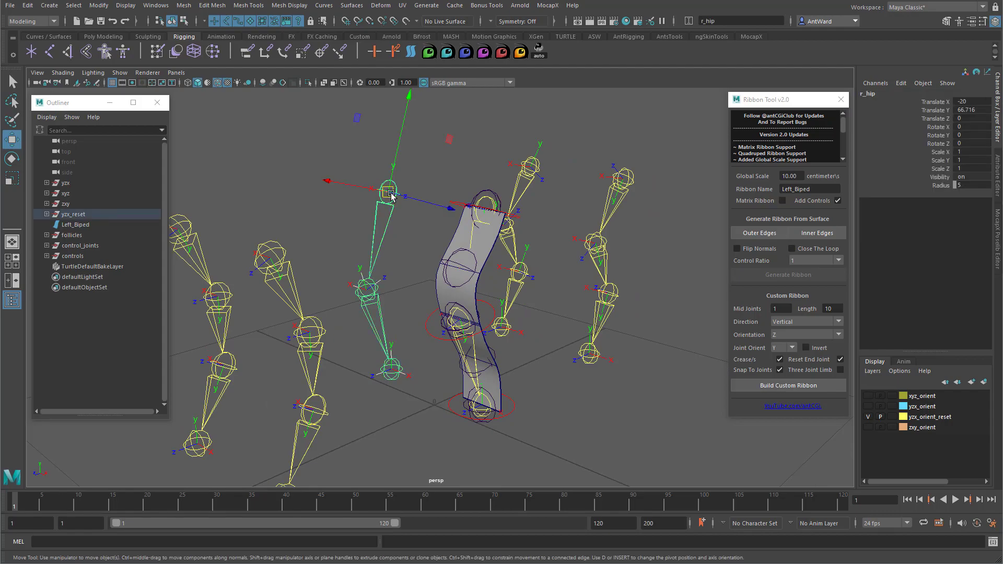
{"action": "left_click", "coordinate": [806, 347]}
{"action": "left_click", "coordinate": [795, 388]}
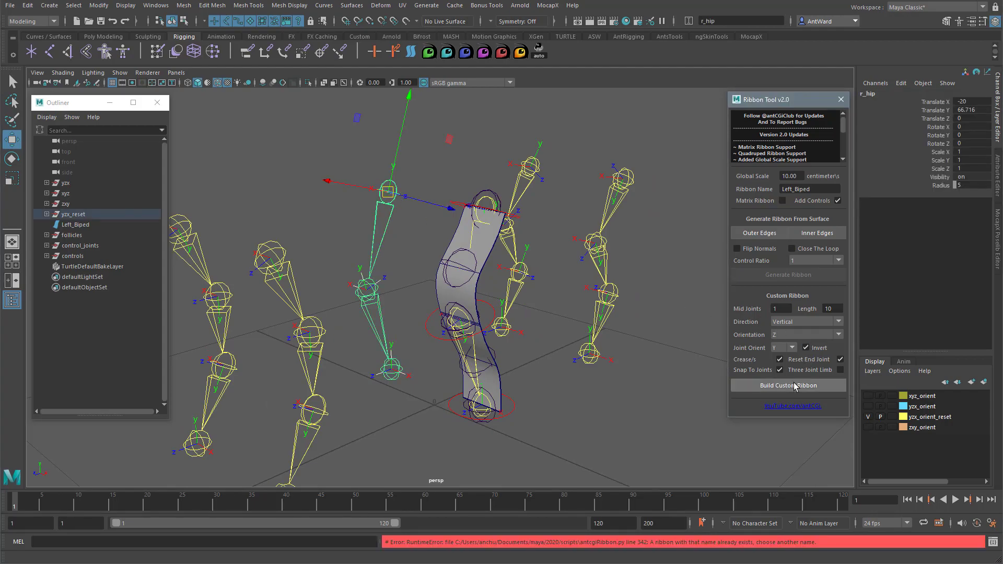
Rename the ribbon Right_Biped and build it along the right leg.
{"action": "left_click_drag", "start_coordinate": [792, 192], "coordinate": [756, 189]}
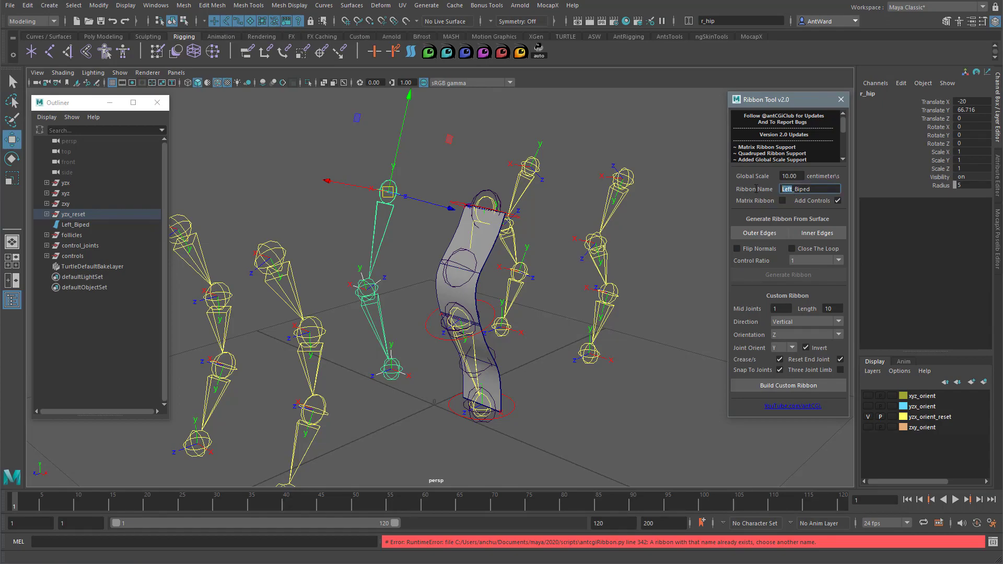
{"action": "type", "text": "Right"}
{"action": "key", "text": "Return"}
{"action": "left_click", "coordinate": [793, 385]}
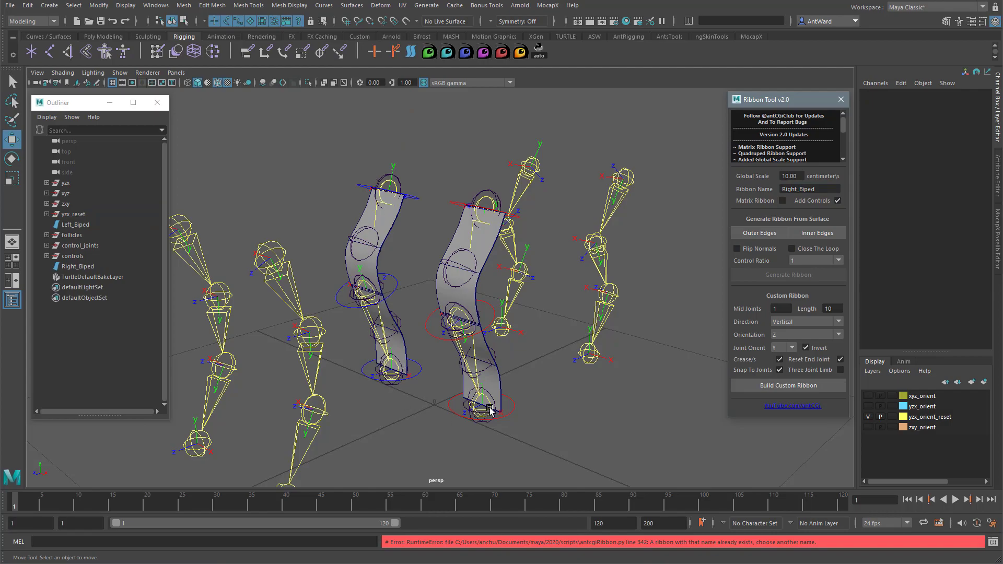
{"action": "left_click_drag", "start_coordinate": [548, 421], "coordinate": [448, 336], "text": "alt"}
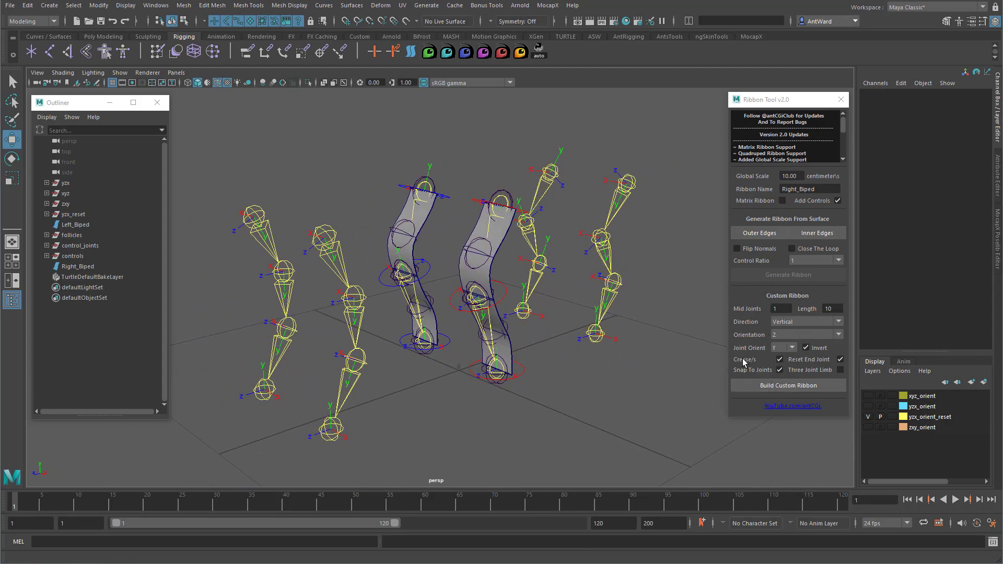
Orbit the view slightly around the existing ribbons.
{"action": "left_click_drag", "start_coordinate": [613, 405], "coordinate": [611, 405], "text": "alt"}
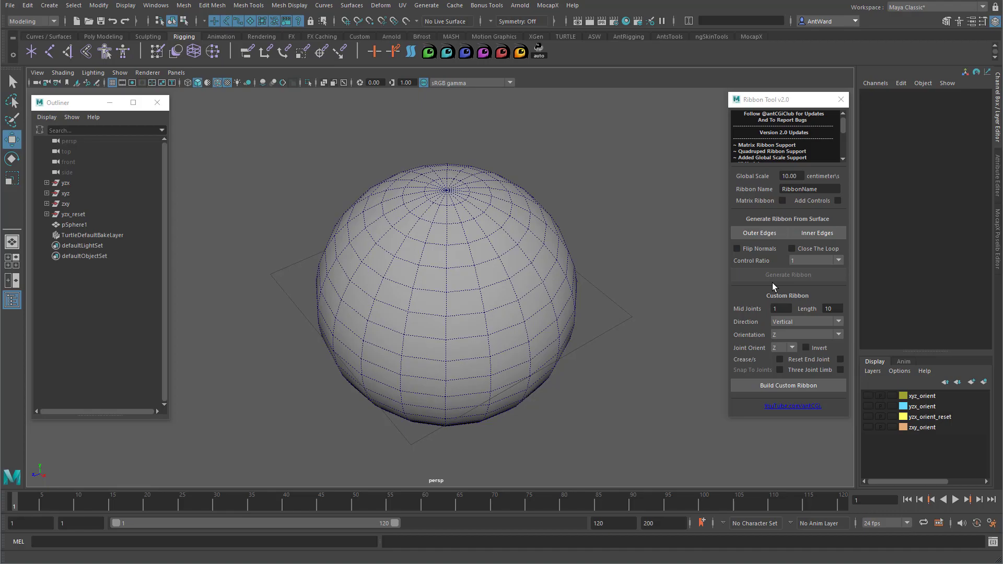
Create the outer guide curve from an edge loop near the top of pSphere1.
{"action": "left_click", "coordinate": [447, 286]}
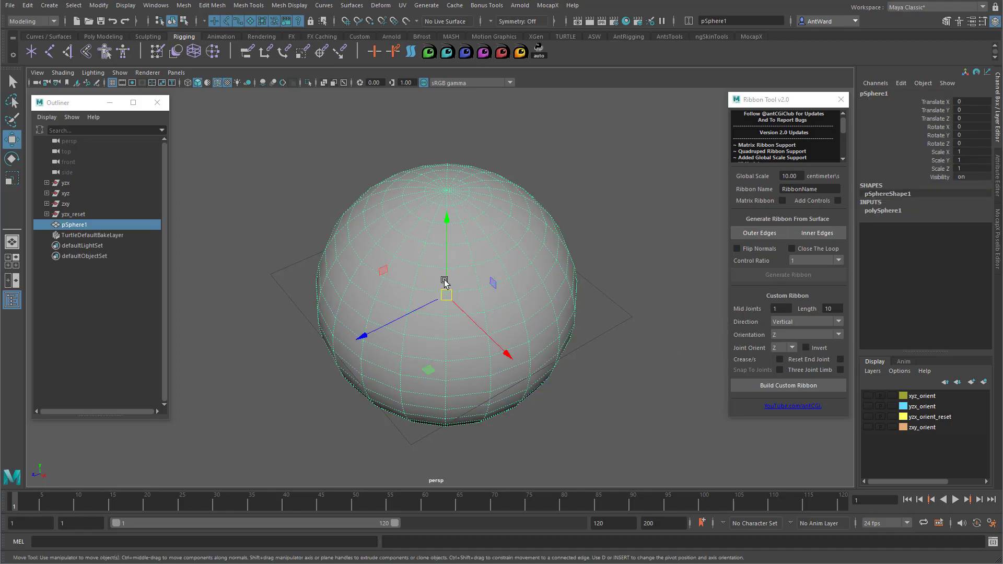
{"action": "right_click_drag", "start_coordinate": [448, 287], "coordinate": [466, 250]}
{"action": "double_click", "coordinate": [457, 267]}
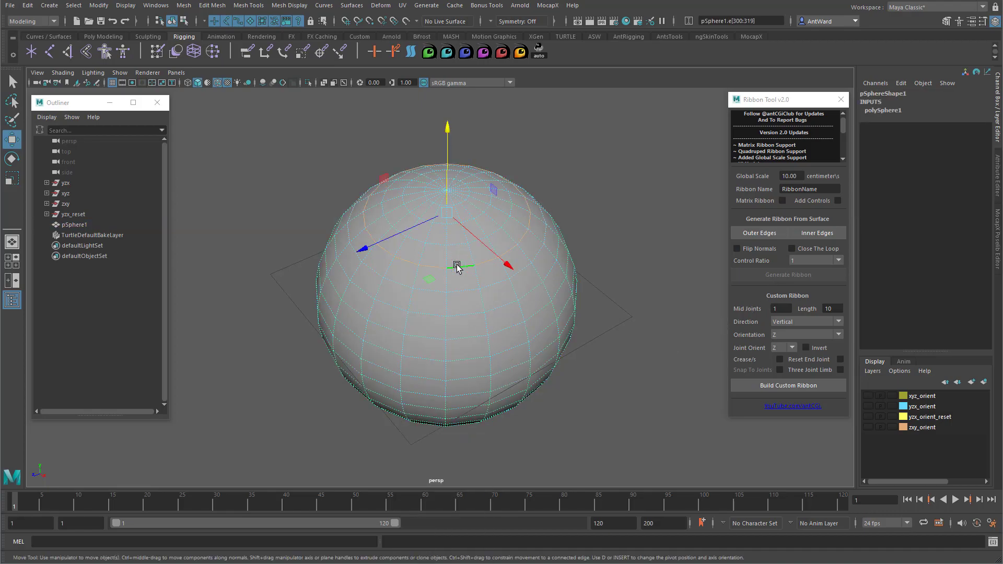
{"action": "left_click", "coordinate": [751, 234]}
Create the inner guide curve from the edge loop just below it.
{"action": "left_click", "coordinate": [509, 304]}
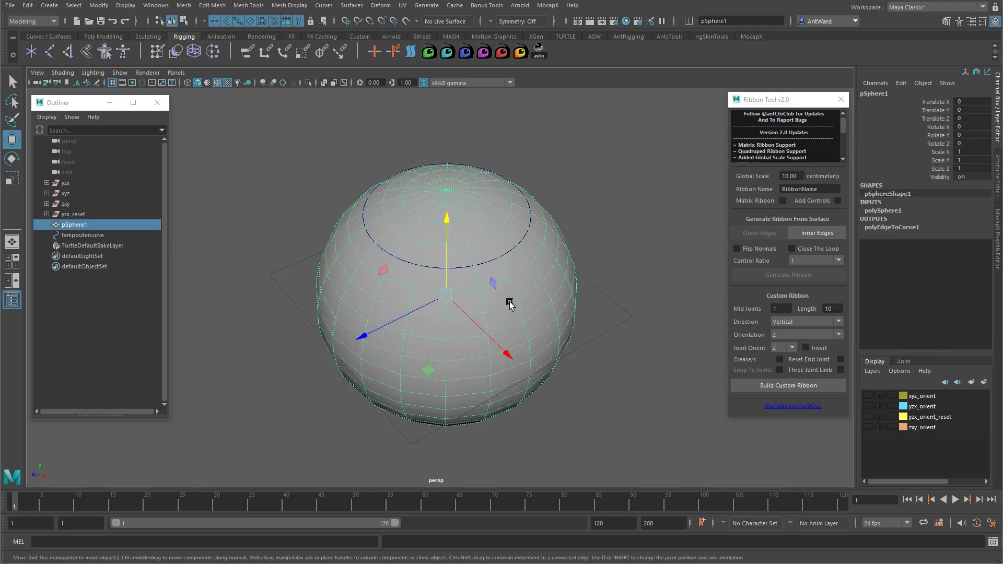
{"action": "key", "text": "F10"}
{"action": "double_click", "coordinate": [497, 286]}
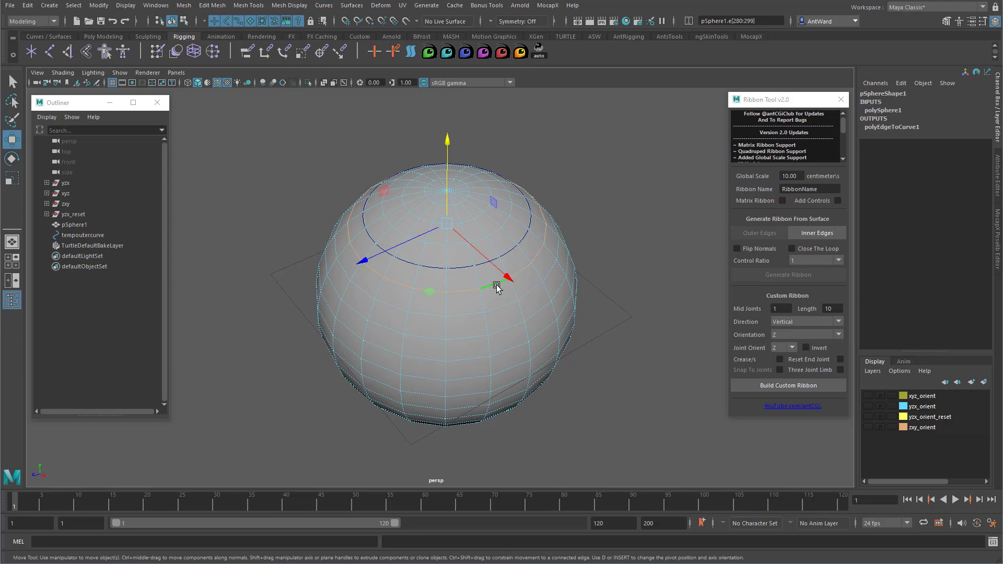
{"action": "left_click", "coordinate": [823, 234]}
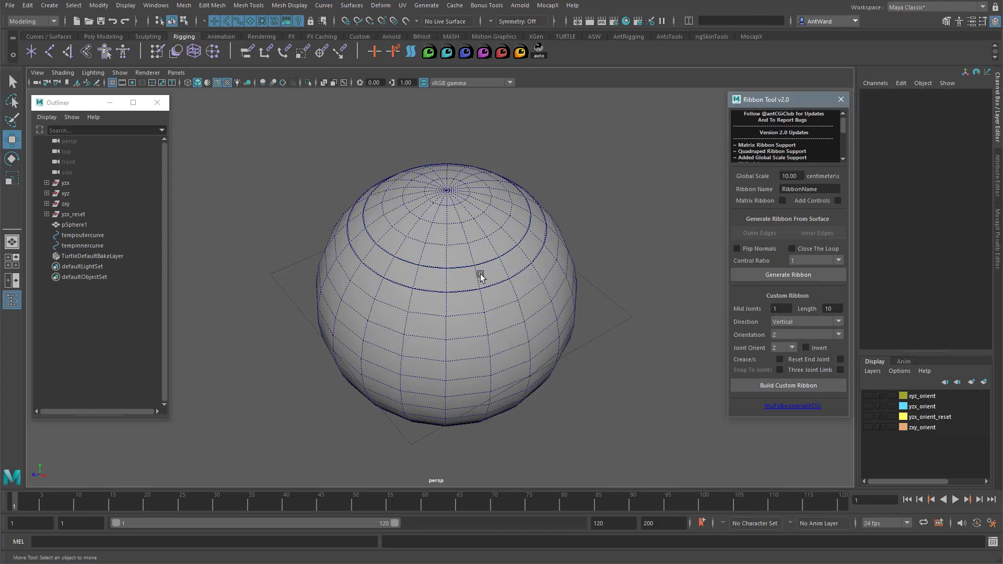
Hide pSphere1, enable Close The Loop, and generate a follicle ring ribbon between the curves.
{"action": "left_click", "coordinate": [508, 337]}
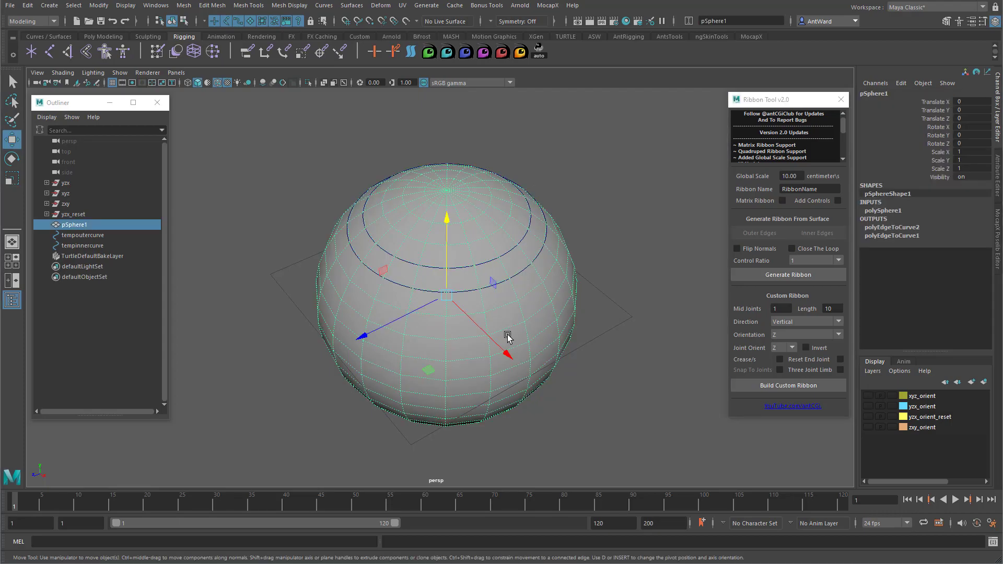
{"action": "key", "text": "ctrl+h"}
{"action": "left_click_drag", "start_coordinate": [468, 242], "coordinate": [517, 179], "text": "alt"}
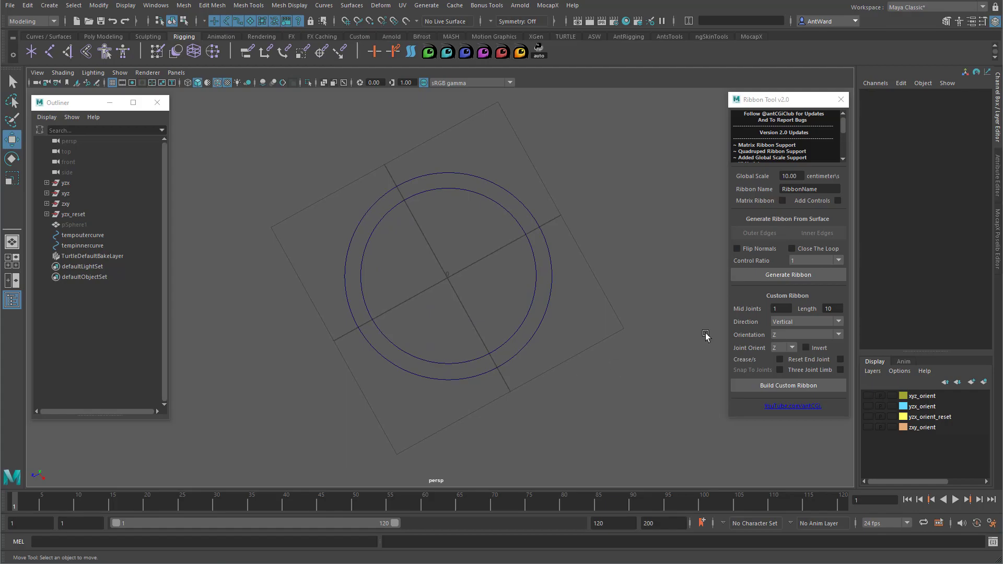
{"action": "left_click", "coordinate": [824, 250]}
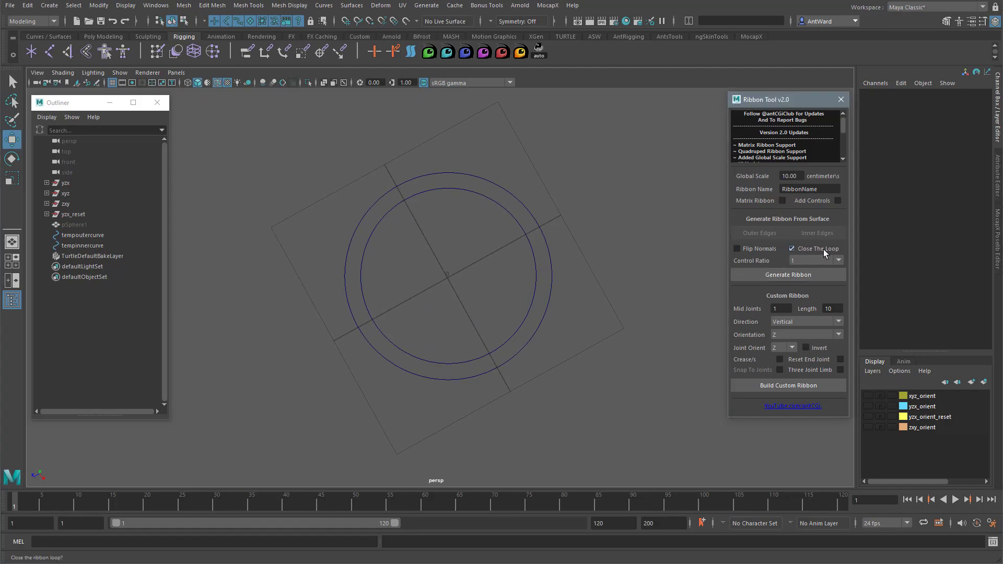
{"action": "left_click_drag", "start_coordinate": [568, 324], "coordinate": [563, 294], "text": "alt"}
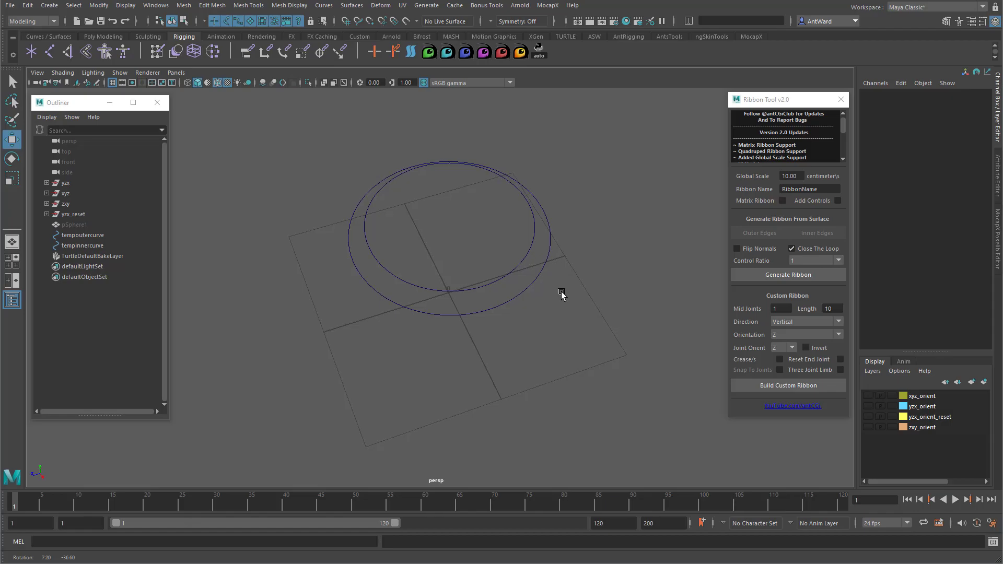
{"action": "left_click", "coordinate": [776, 276]}
Inspect the generated ring ribbon, then undo it.
{"action": "right_click_drag", "start_coordinate": [504, 347], "coordinate": [450, 347], "text": "alt"}
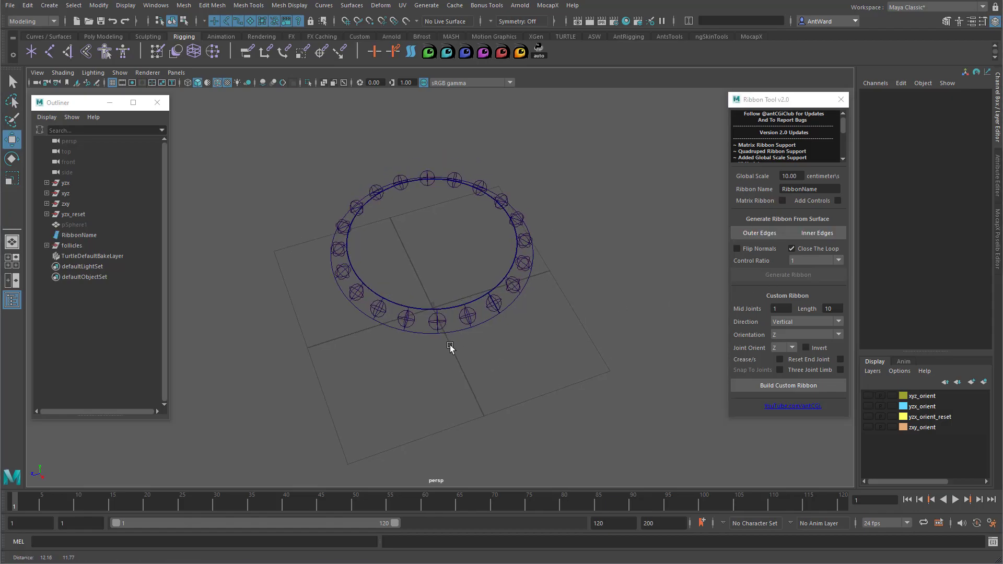
{"action": "left_click_drag", "start_coordinate": [450, 348], "coordinate": [471, 376], "text": "alt"}
{"action": "key", "text": "ctrl+z"}
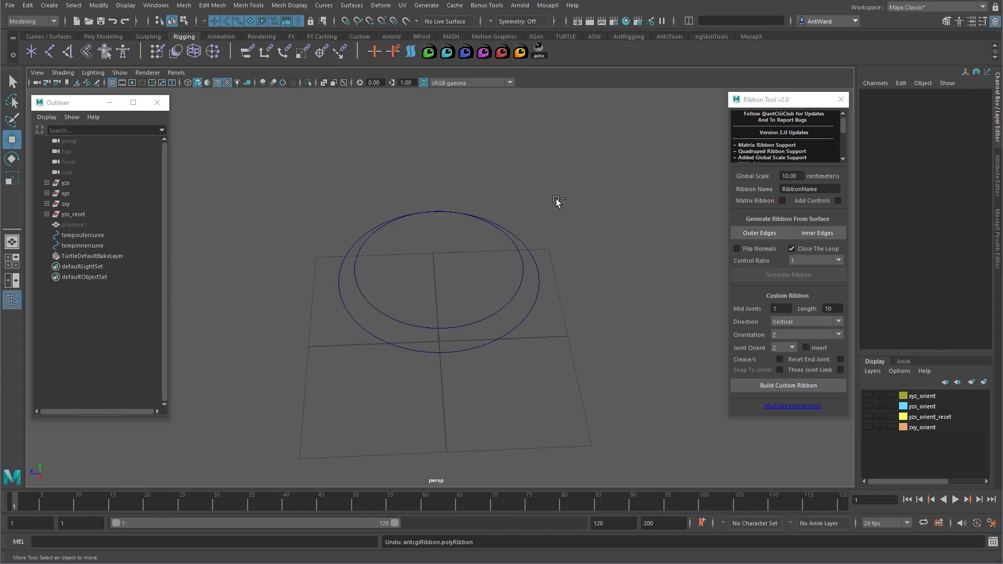
Reset the Ribbon Tool, regenerate the ribbon with Flip Normals on, inspect, and undo.
{"action": "left_click", "coordinate": [522, 51]}
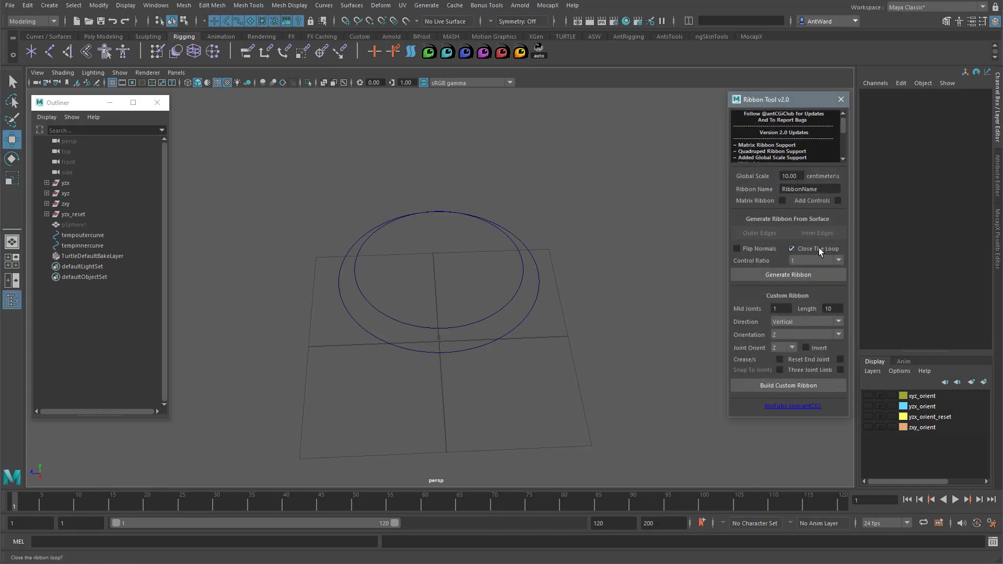
{"action": "left_click", "coordinate": [748, 249]}
{"action": "left_click", "coordinate": [782, 274]}
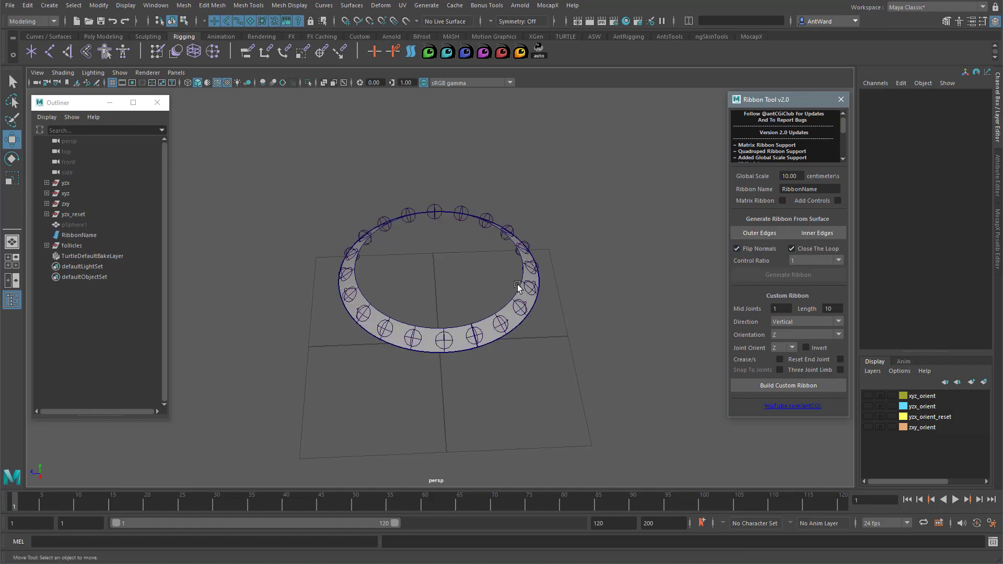
{"action": "left_click_drag", "start_coordinate": [566, 351], "coordinate": [577, 347], "text": "alt"}
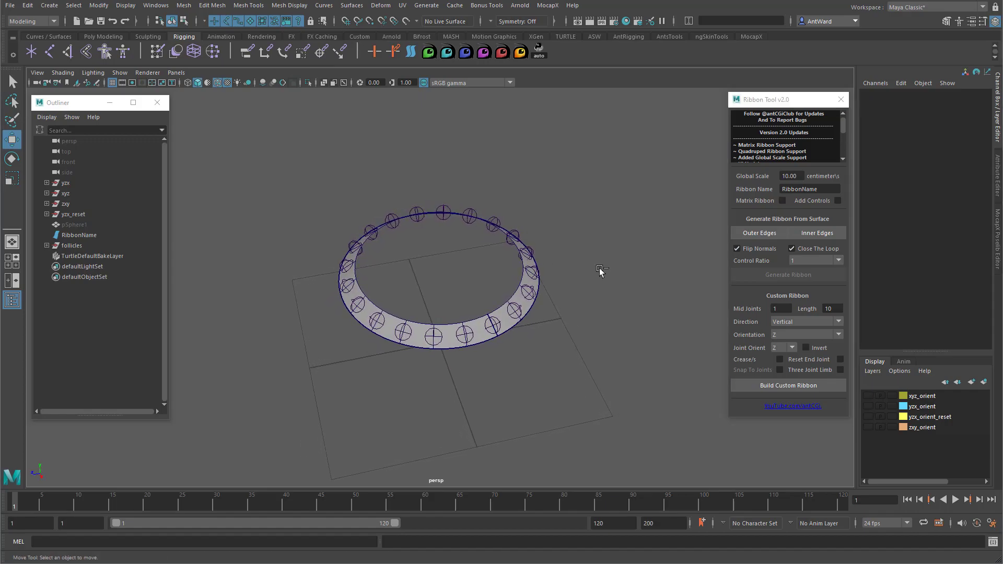
{"action": "key", "text": "ctrl+z"}
Generate a flipped-normal ribbon with controls, test-bend one control, then undo both.
{"action": "left_click", "coordinate": [521, 54]}
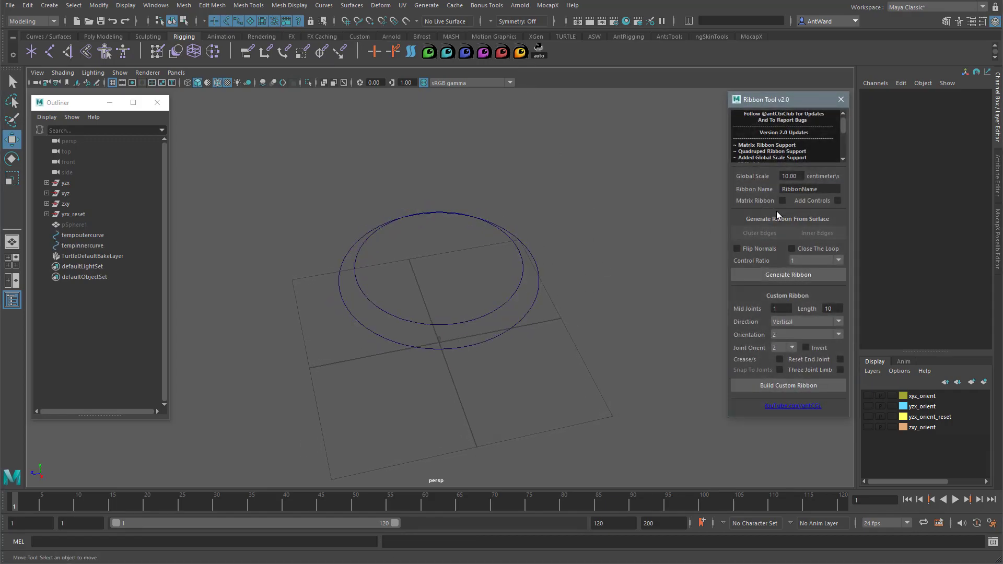
{"action": "left_click", "coordinate": [837, 201]}
{"action": "left_click", "coordinate": [763, 245]}
{"action": "left_click", "coordinate": [802, 275]}
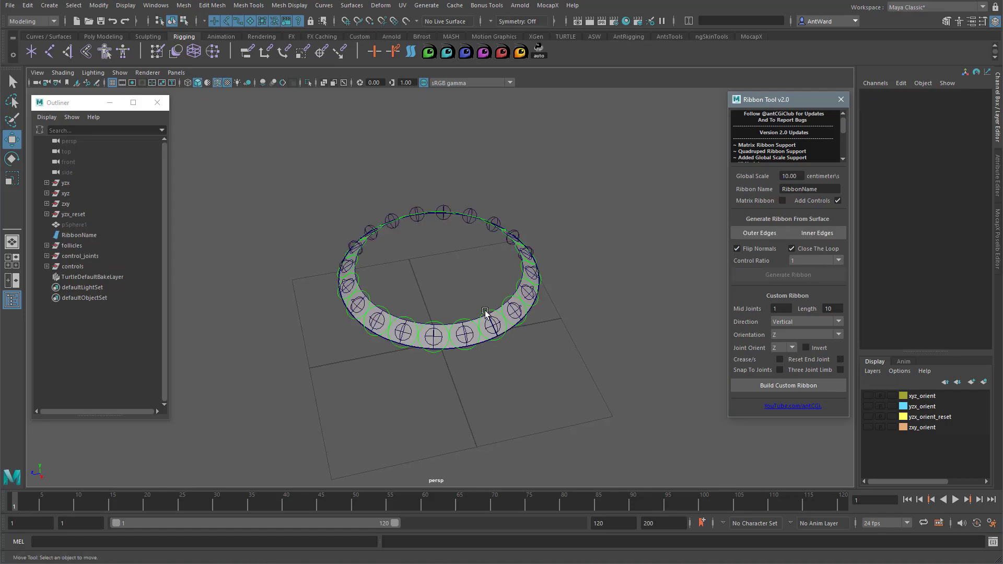
{"action": "left_click", "coordinate": [464, 333]}
{"action": "left_click_drag", "start_coordinate": [464, 333], "coordinate": [464, 325]}
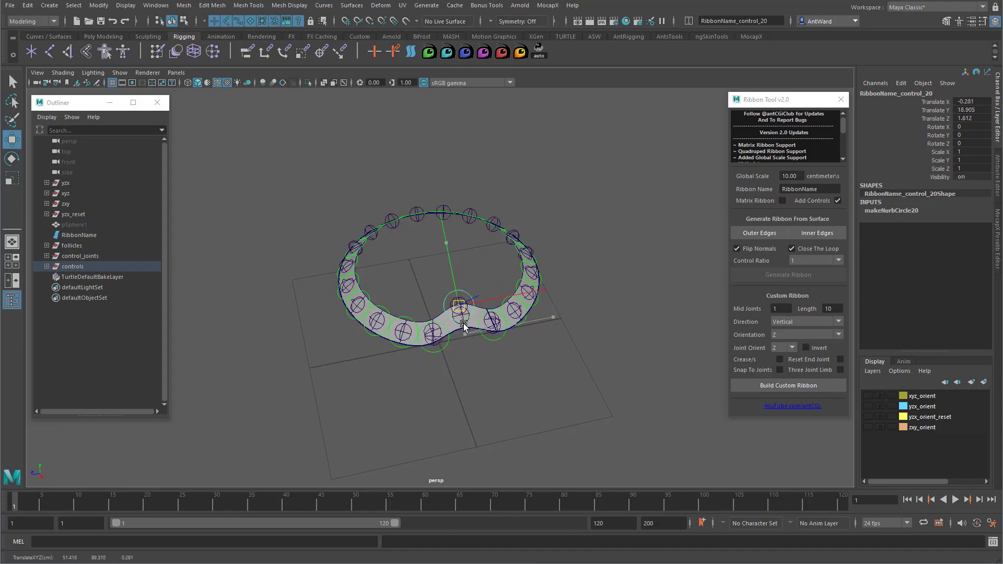
{"action": "key", "text": "ctrl+z"}
{"action": "key", "text": "ctrl+z"}
{"action": "key", "text": "ctrl+z"}
{"action": "key", "text": "ctrl+z"}
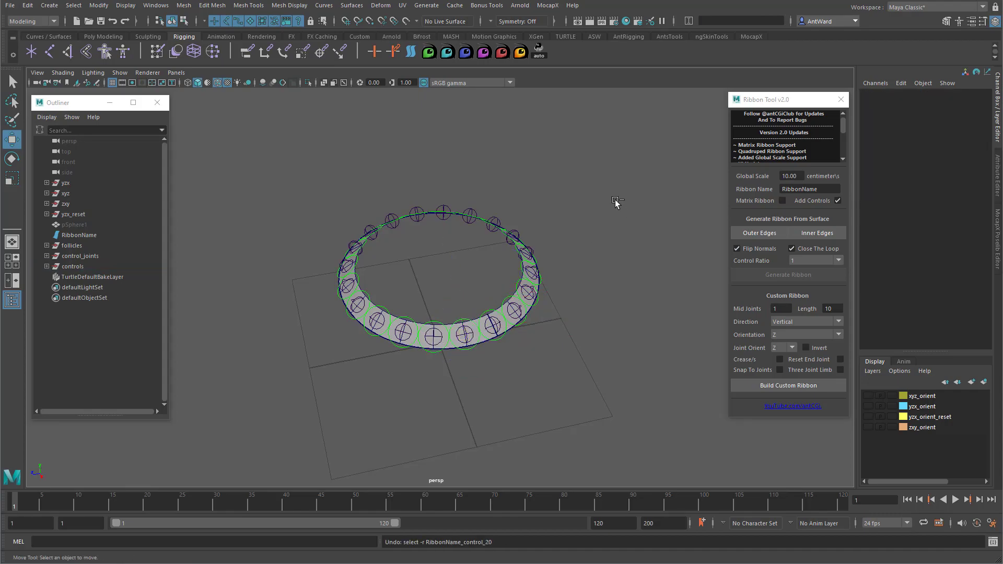
{"action": "key", "text": "ctrl+z"}
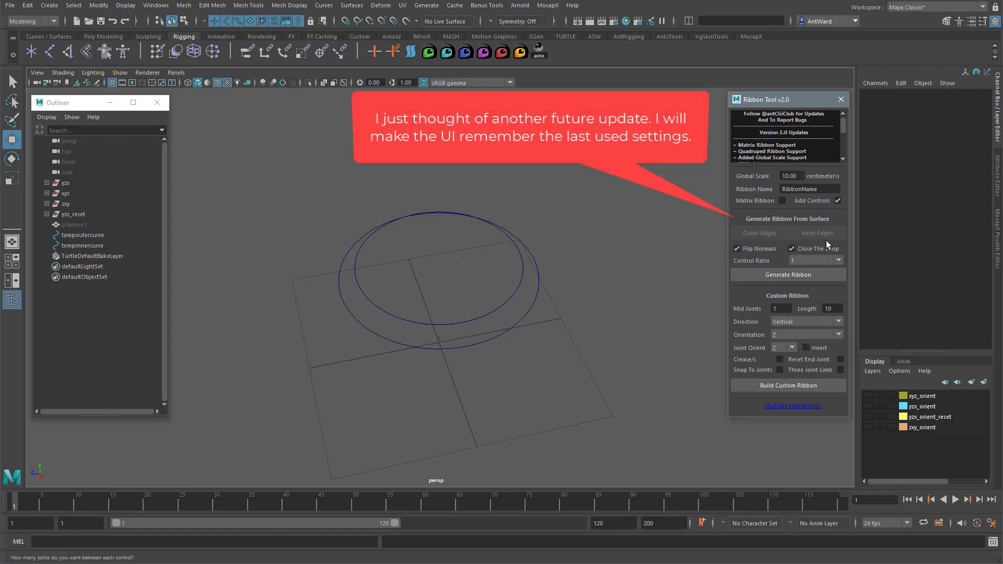
Regenerate the ring ribbon with Control Ratio 3, inspect it, then undo.
{"action": "left_click", "coordinate": [812, 261]}
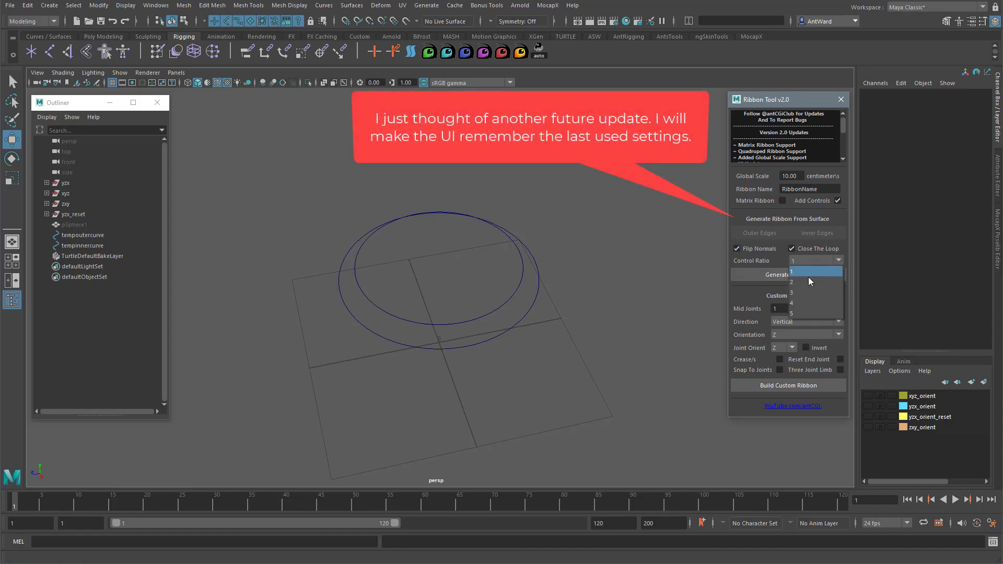
{"action": "left_click", "coordinate": [807, 292]}
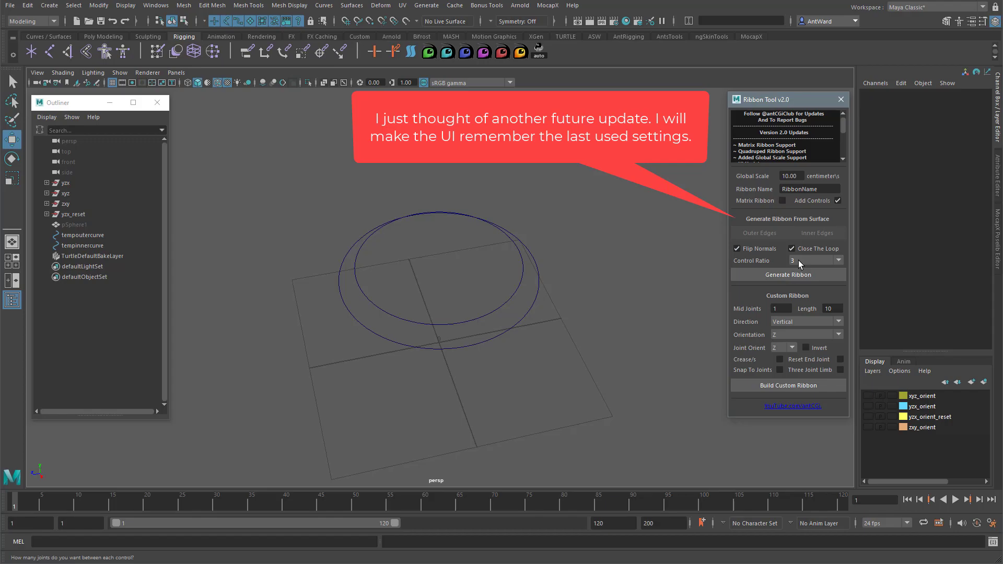
{"action": "left_click", "coordinate": [800, 276]}
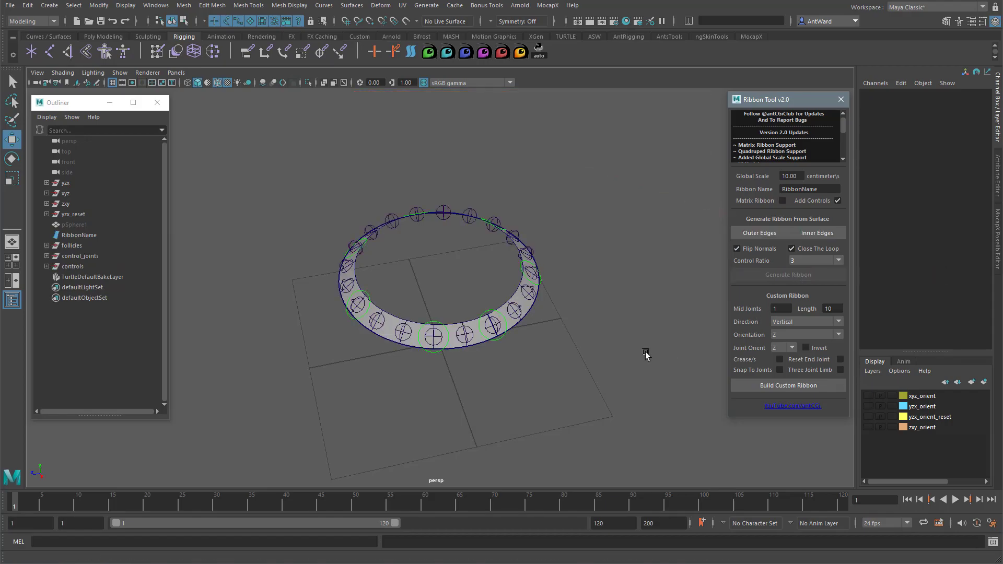
{"action": "left_click_drag", "start_coordinate": [496, 316], "coordinate": [382, 329], "text": "alt"}
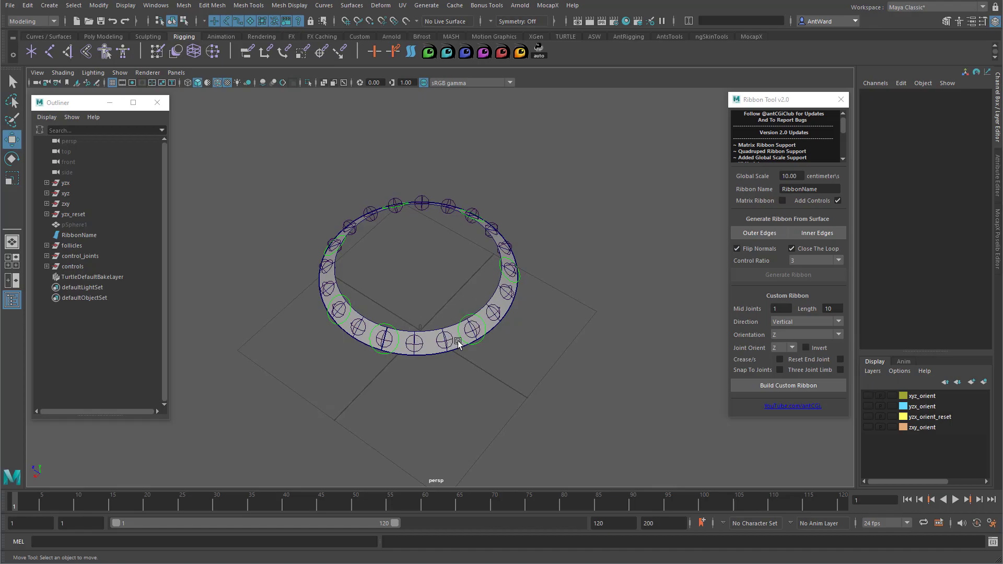
{"action": "left_click_drag", "start_coordinate": [459, 343], "coordinate": [420, 353], "text": "alt"}
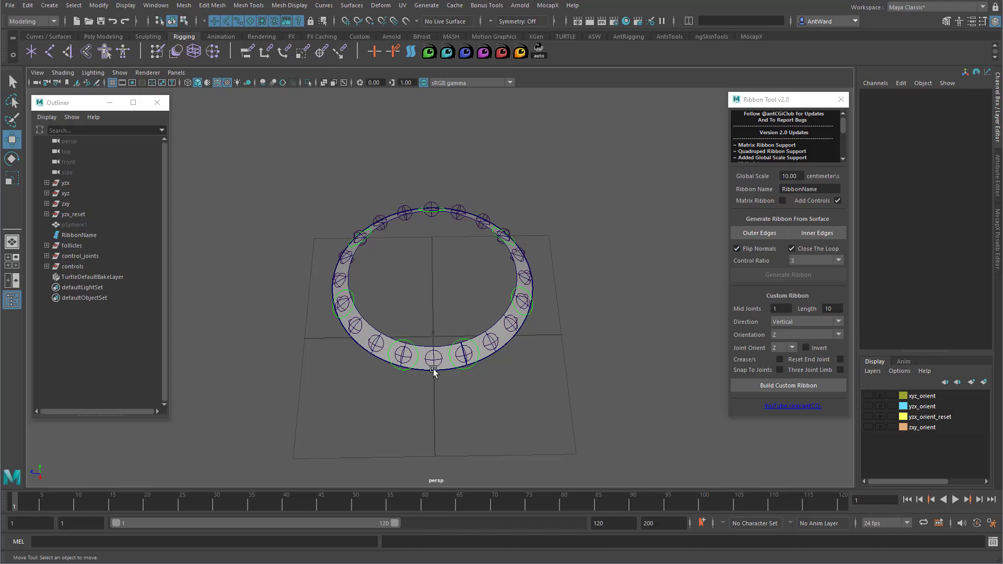
{"action": "left_click_drag", "start_coordinate": [513, 374], "coordinate": [538, 357], "text": "alt"}
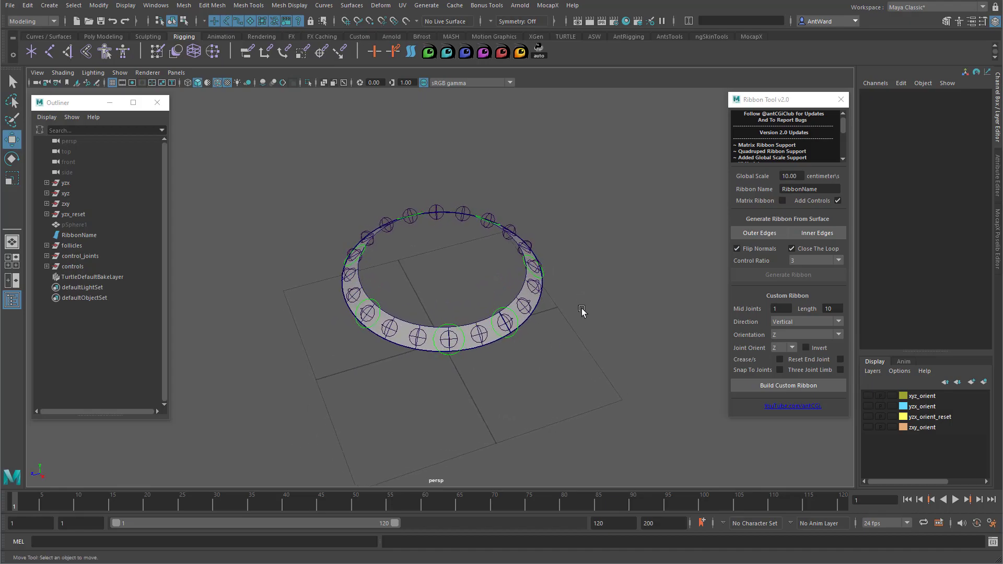
{"action": "key", "text": "ctrl+z"}
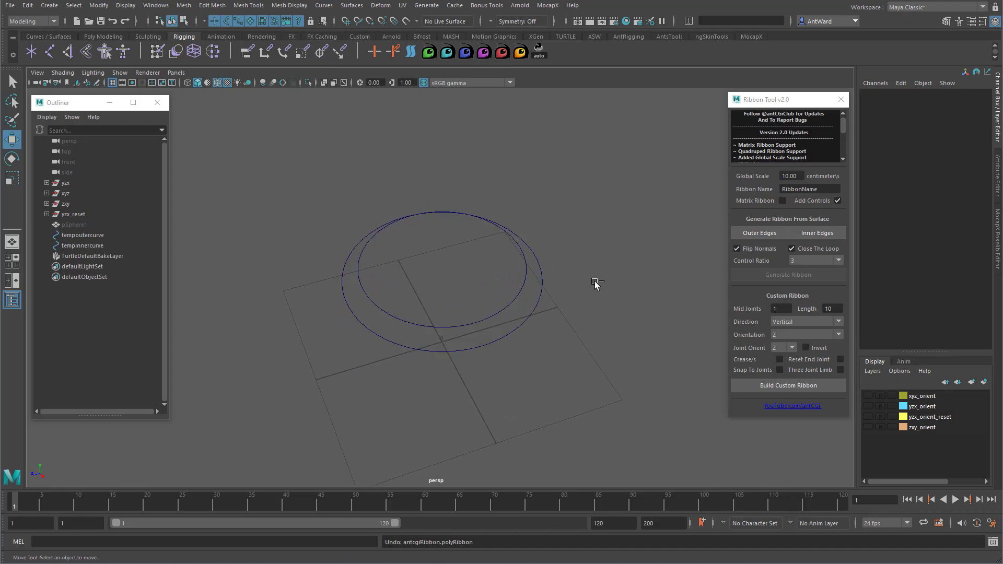
Rebuild the closed ring ribbon at Control Ratio 2 and orbit to inspect it.
{"action": "left_click", "coordinate": [808, 260]}
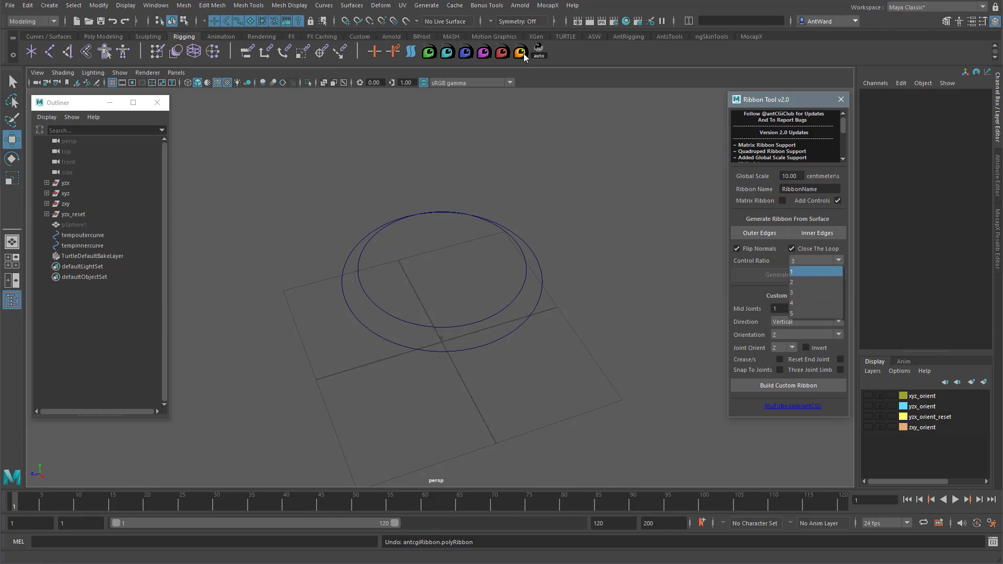
{"action": "key", "text": "Return"}
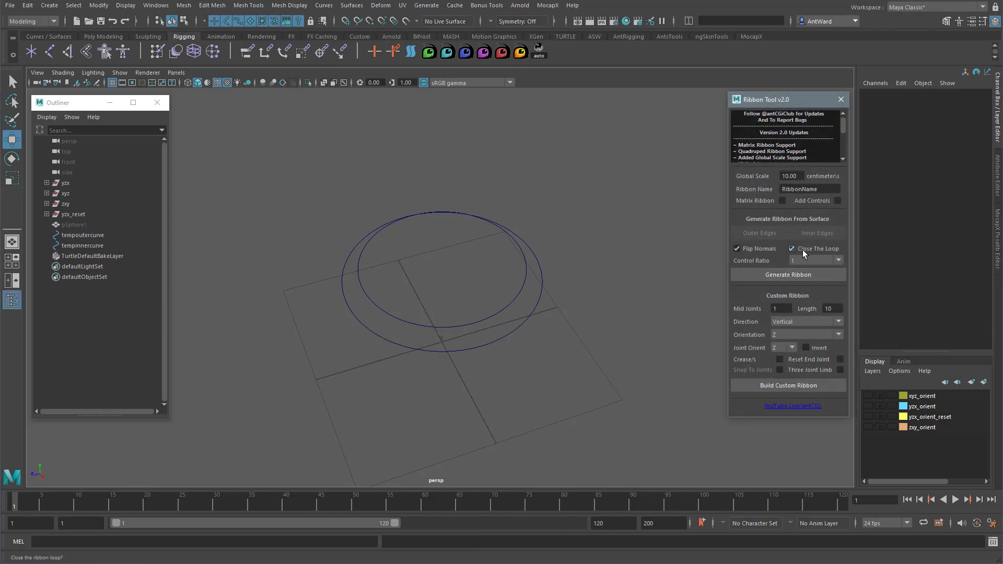
{"action": "left_click", "coordinate": [804, 262]}
{"action": "left_click", "coordinate": [805, 280]}
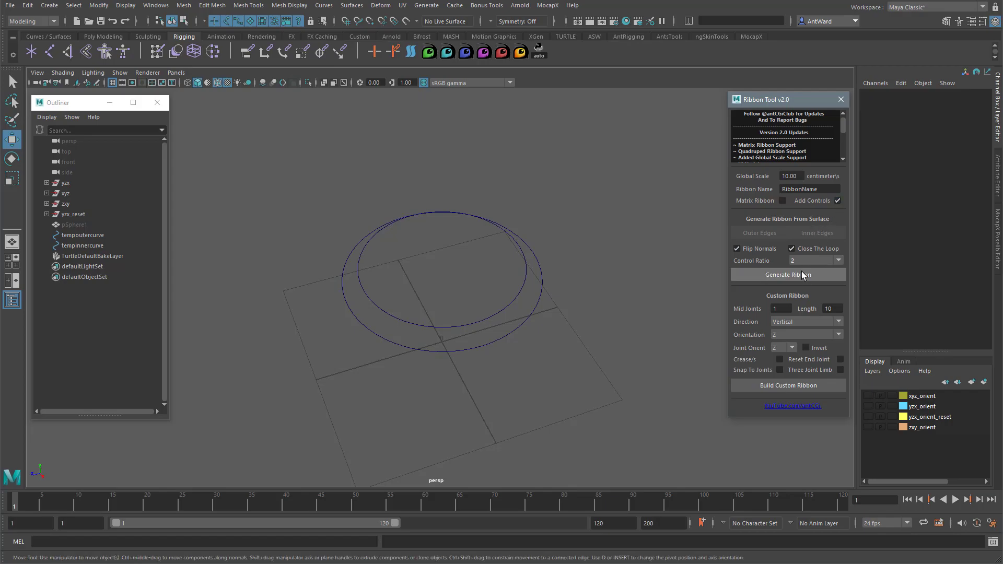
{"action": "left_click", "coordinate": [803, 275]}
{"action": "left_click_drag", "start_coordinate": [515, 372], "coordinate": [495, 343], "text": "alt"}
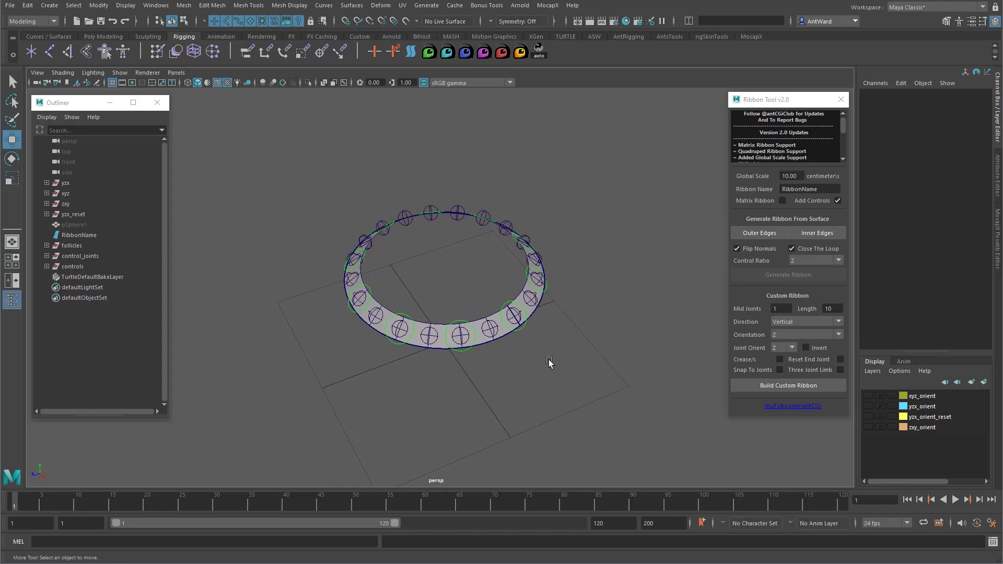
{"action": "left_click_drag", "start_coordinate": [549, 359], "coordinate": [551, 352], "text": "alt"}
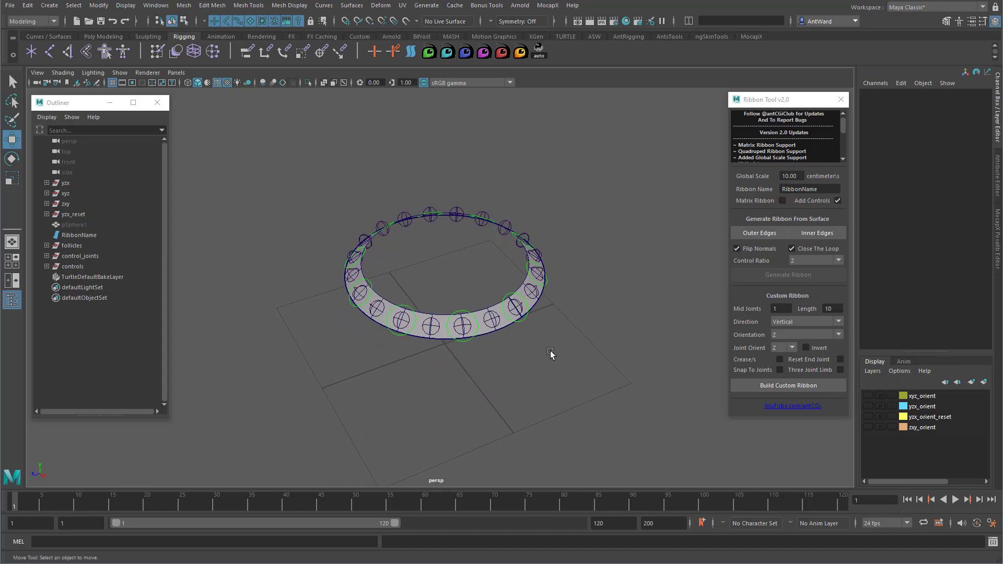
Undo the ring ribbon, delete both temp guide curves, unhide pSphere1, and reset the Ribbon Tool.
{"action": "key", "text": "ctrl+z"}
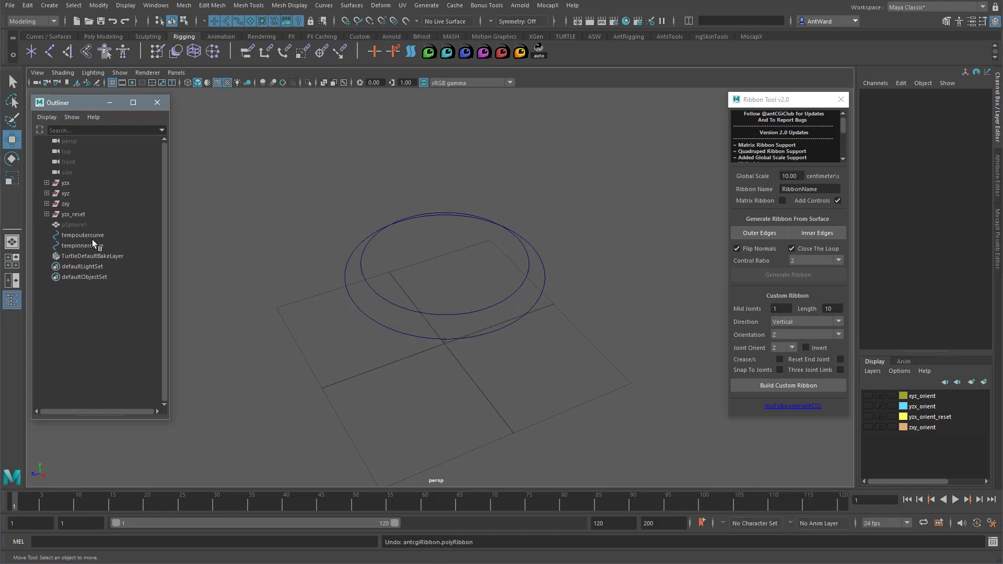
{"action": "left_click_drag", "start_coordinate": [92, 239], "coordinate": [93, 246]}
{"action": "key", "text": "Delete"}
{"action": "left_click", "coordinate": [84, 228]}
{"action": "key", "text": "shift+h"}
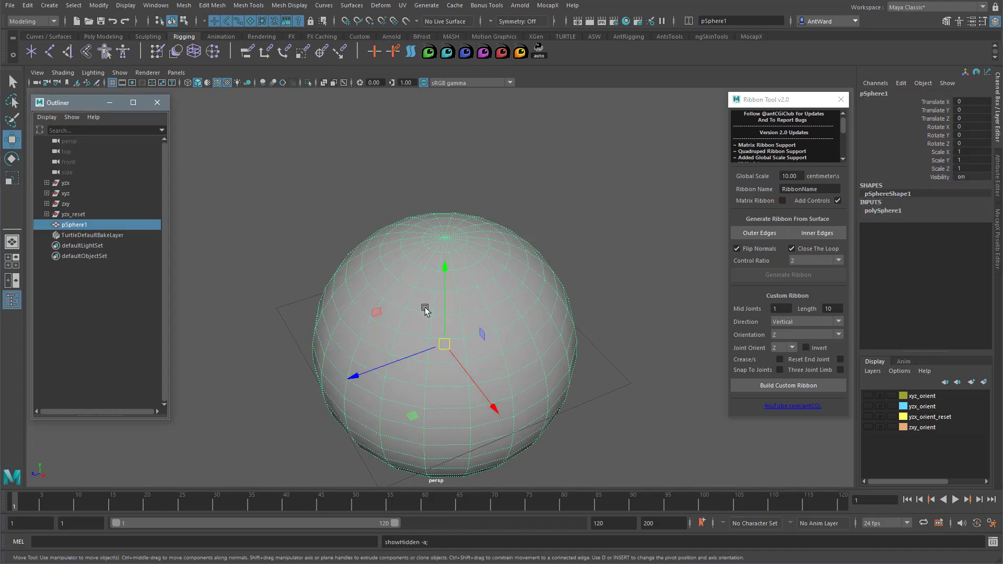
{"action": "middle_click_drag", "start_coordinate": [570, 338], "coordinate": [599, 283], "text": "alt"}
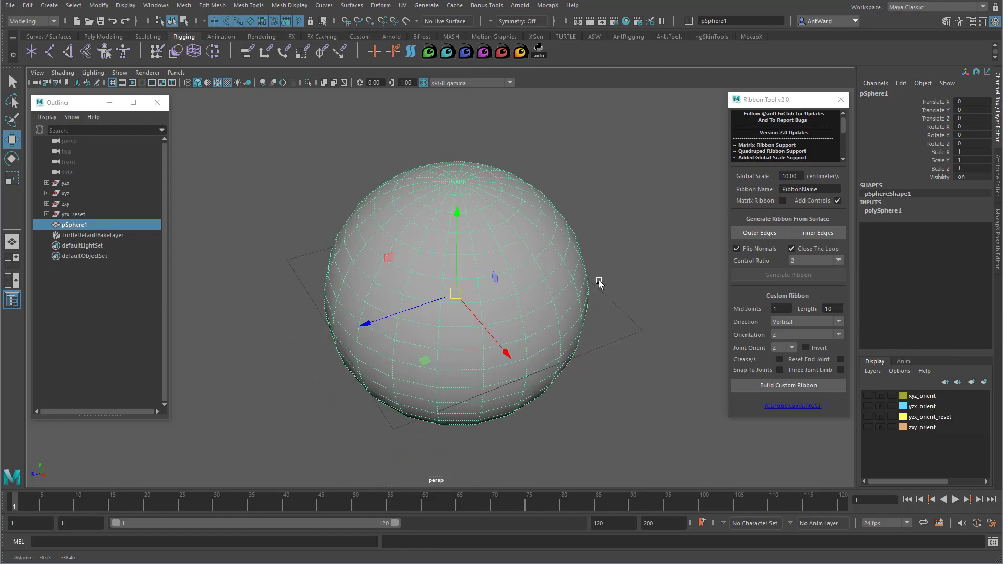
{"action": "left_click", "coordinate": [521, 54]}
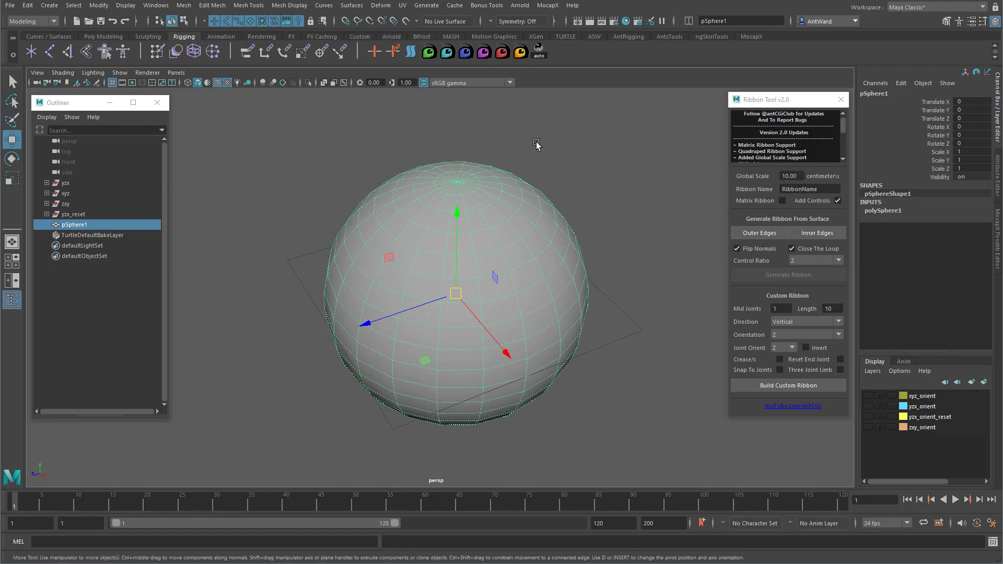
Create a new outer guide curve from a partial edge loop on pSphere1.
{"action": "left_click_drag", "start_coordinate": [575, 332], "coordinate": [524, 289], "text": "alt"}
{"action": "right_click_drag", "start_coordinate": [524, 287], "coordinate": [522, 261]}
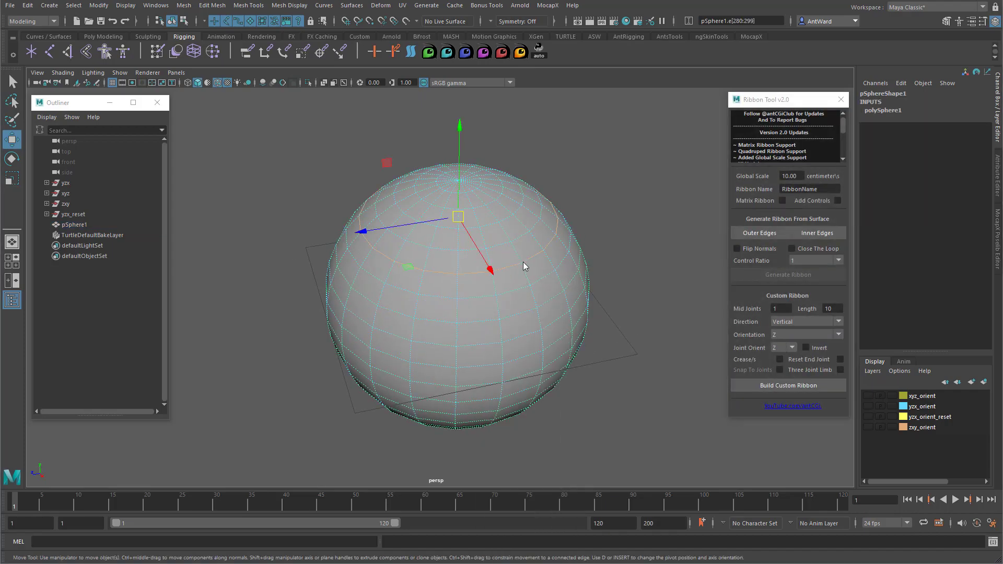
{"action": "double_click", "coordinate": [552, 230]}
{"action": "left_click", "coordinate": [550, 257]}
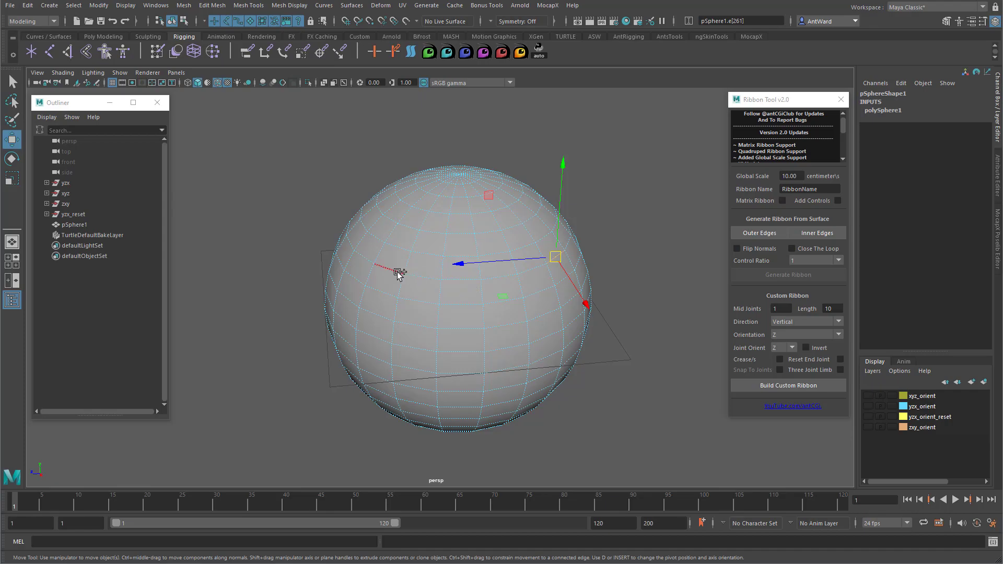
{"action": "left_click_drag", "start_coordinate": [284, 271], "coordinate": [320, 252], "text": "alt"}
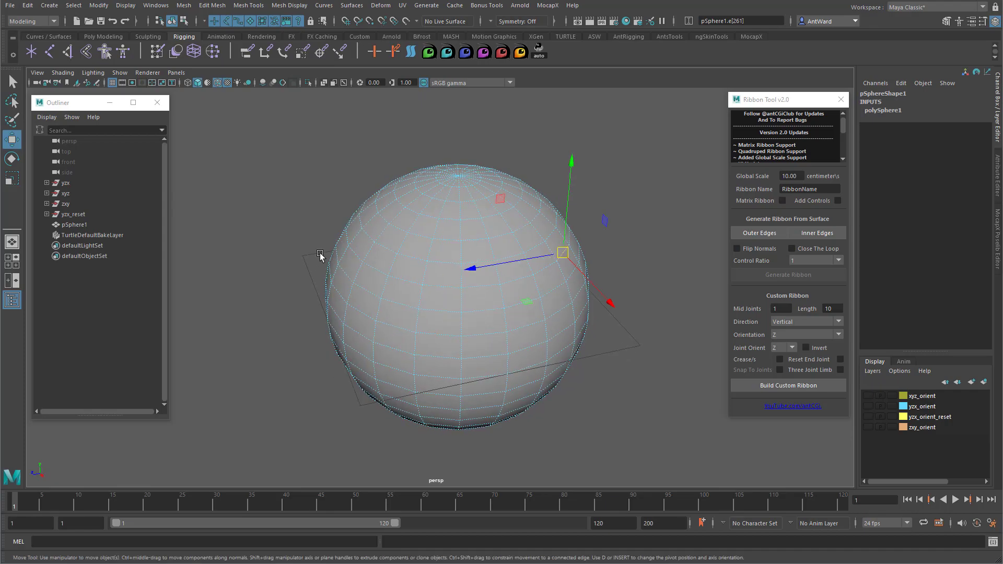
{"action": "double_click", "coordinate": [347, 238], "text": "shift"}
{"action": "left_click", "coordinate": [781, 234]}
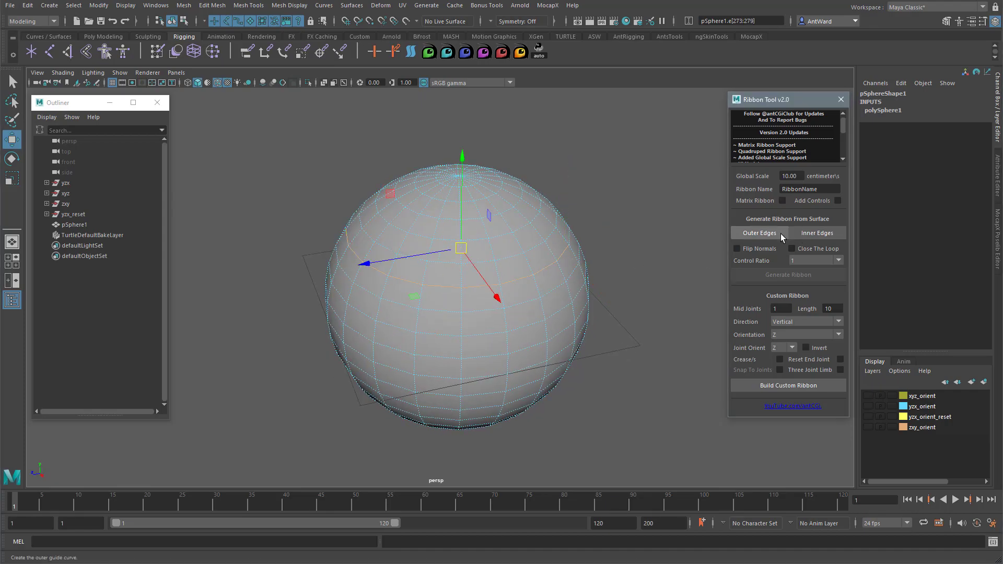
Create the inner guide curve from a second partial edge loop, then select the sphere.
{"action": "right_click_drag", "start_coordinate": [555, 310], "coordinate": [551, 284]}
{"action": "left_click", "coordinate": [570, 272]}
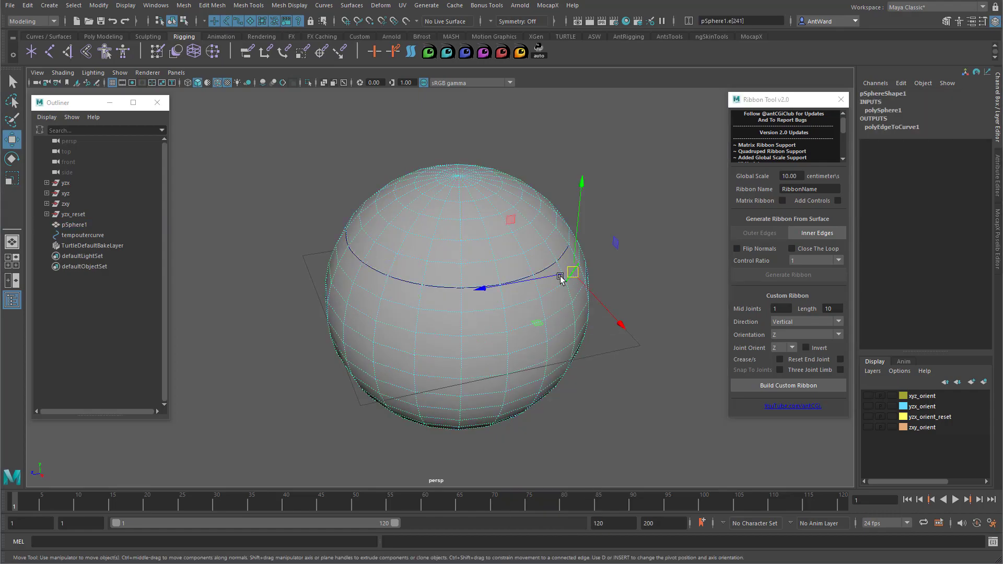
{"action": "double_click", "coordinate": [338, 256], "text": "shift"}
{"action": "left_click_drag", "start_coordinate": [623, 382], "coordinate": [629, 396], "text": "alt"}
{"action": "left_click", "coordinate": [818, 234]}
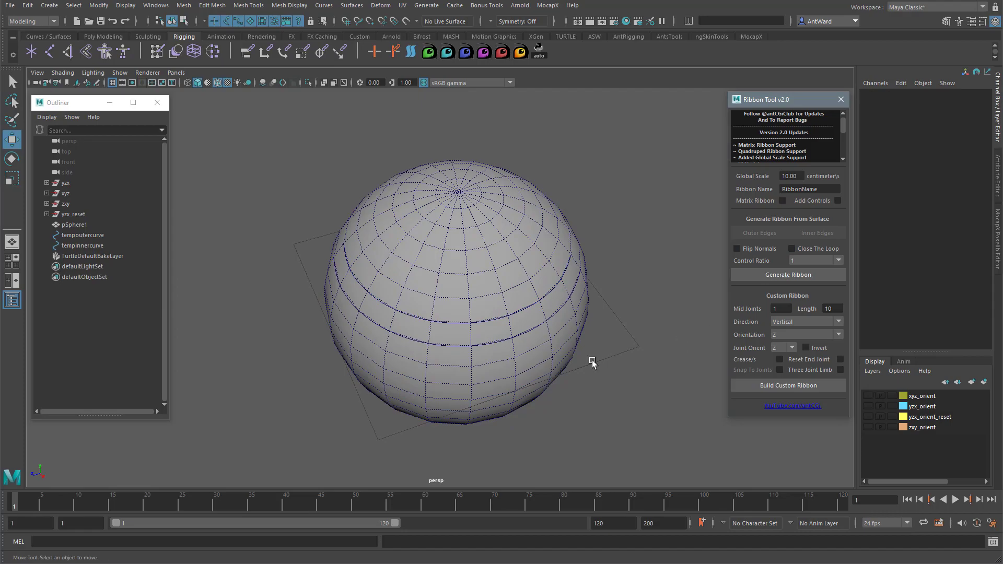
{"action": "left_click", "coordinate": [548, 361]}
{"action": "key", "text": "ctrl+h"}
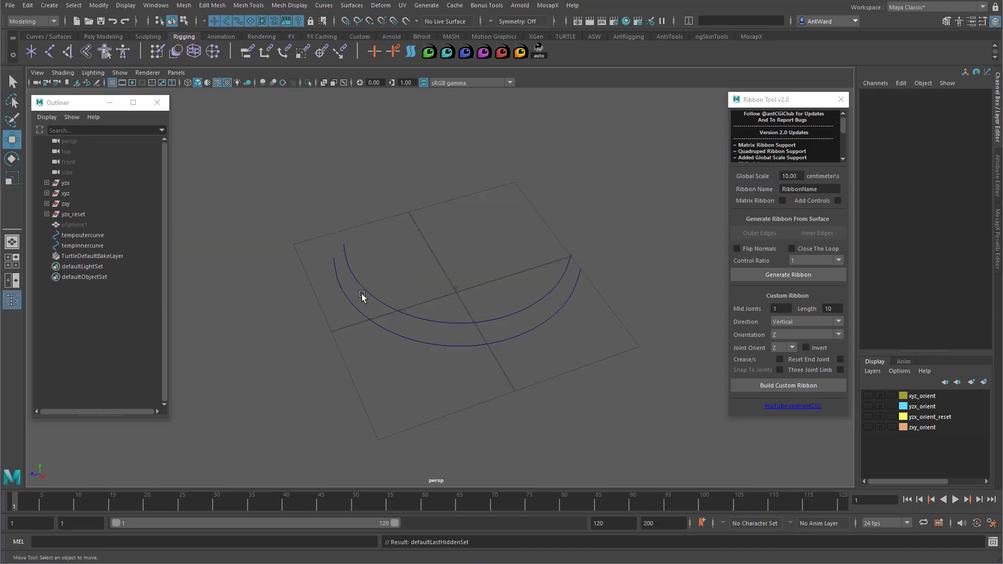
{"action": "left_click_drag", "start_coordinate": [523, 349], "coordinate": [650, 266], "text": "alt"}
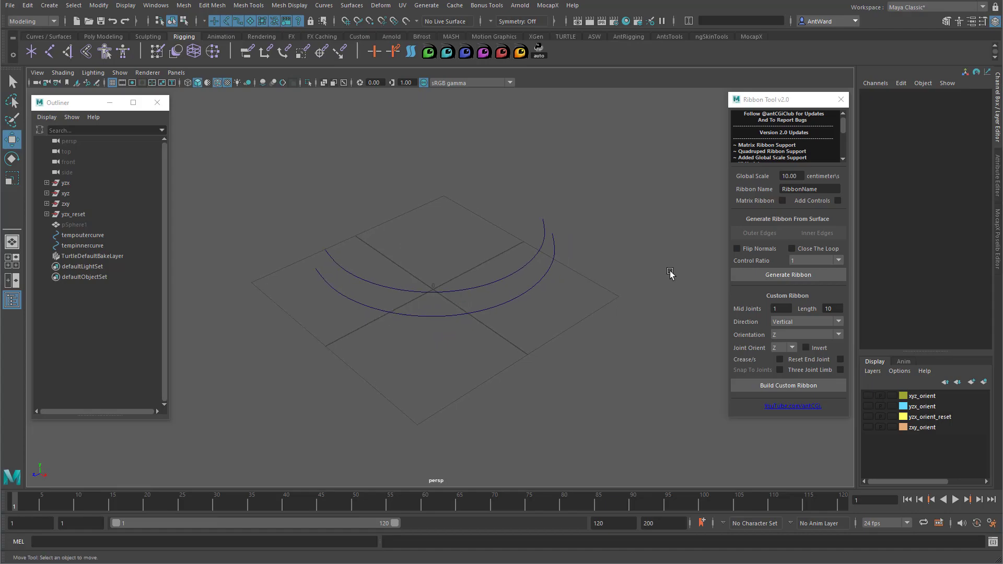
{"action": "left_click", "coordinate": [800, 277]}
{"action": "left_click_drag", "start_coordinate": [522, 324], "coordinate": [499, 332], "text": "alt"}
{"action": "key", "text": "ctrl+z"}
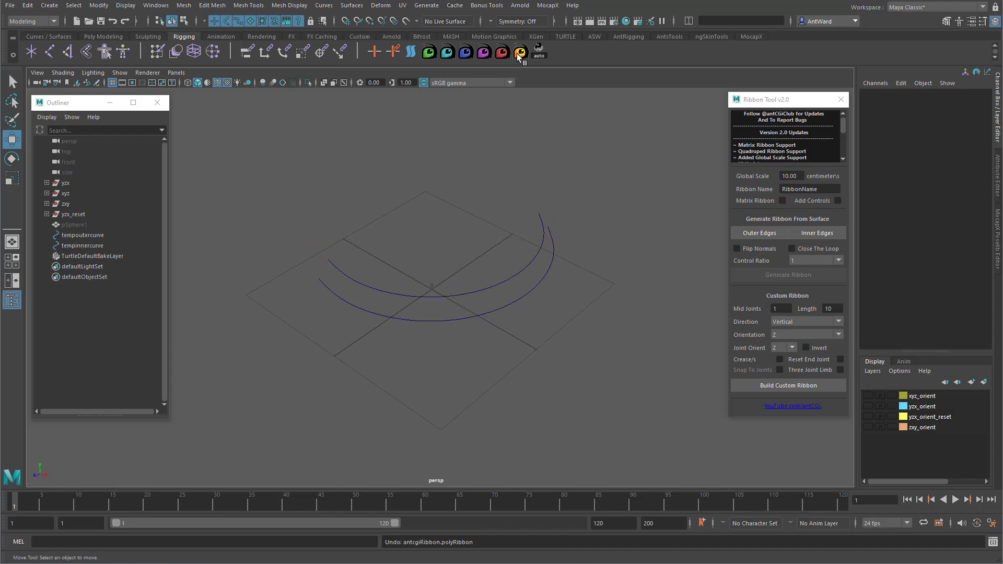
{"action": "left_click", "coordinate": [516, 53]}
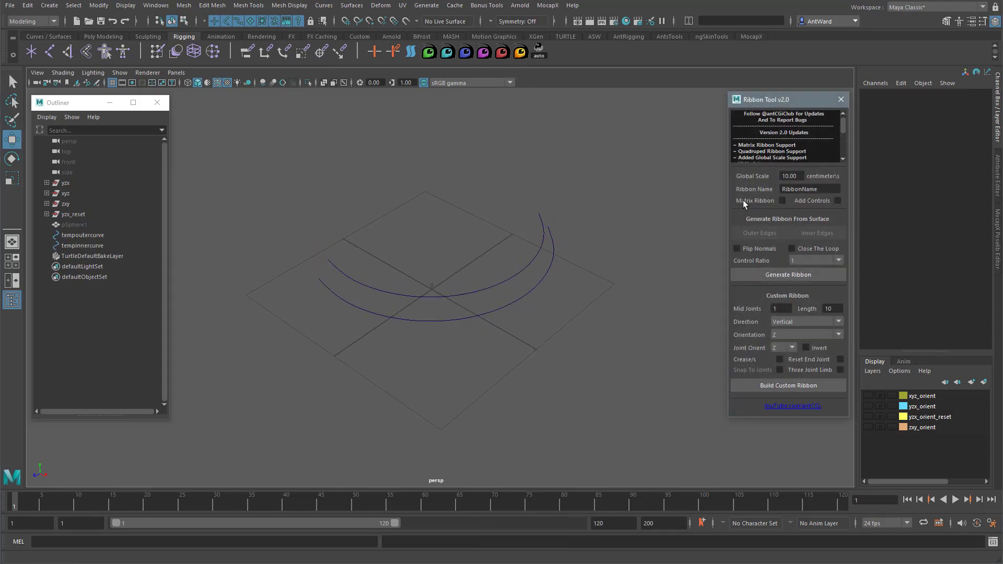
{"action": "left_click", "coordinate": [781, 201]}
{"action": "left_click", "coordinate": [772, 275]}
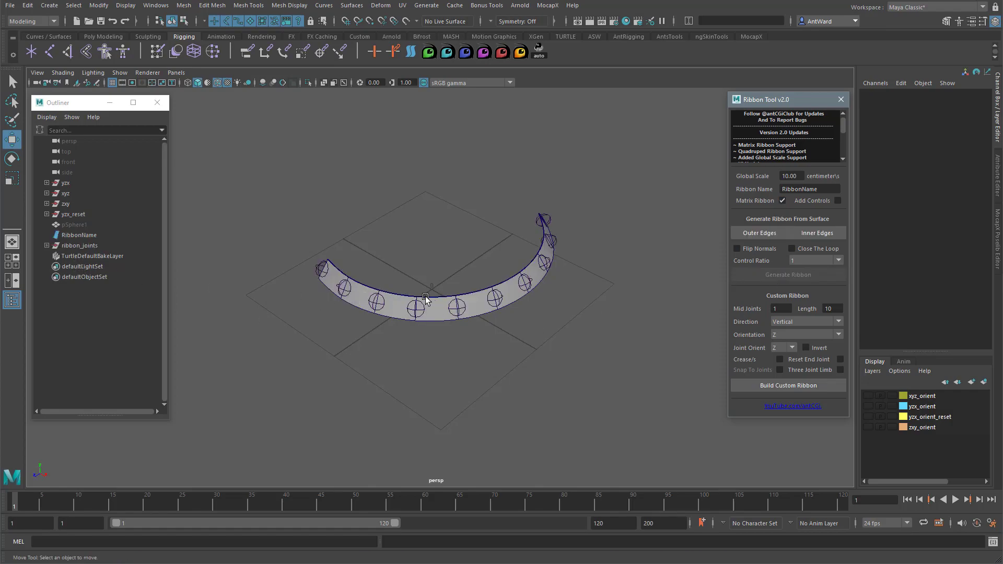
{"action": "left_click", "coordinate": [46, 245]}
{"action": "left_click", "coordinate": [46, 246]}
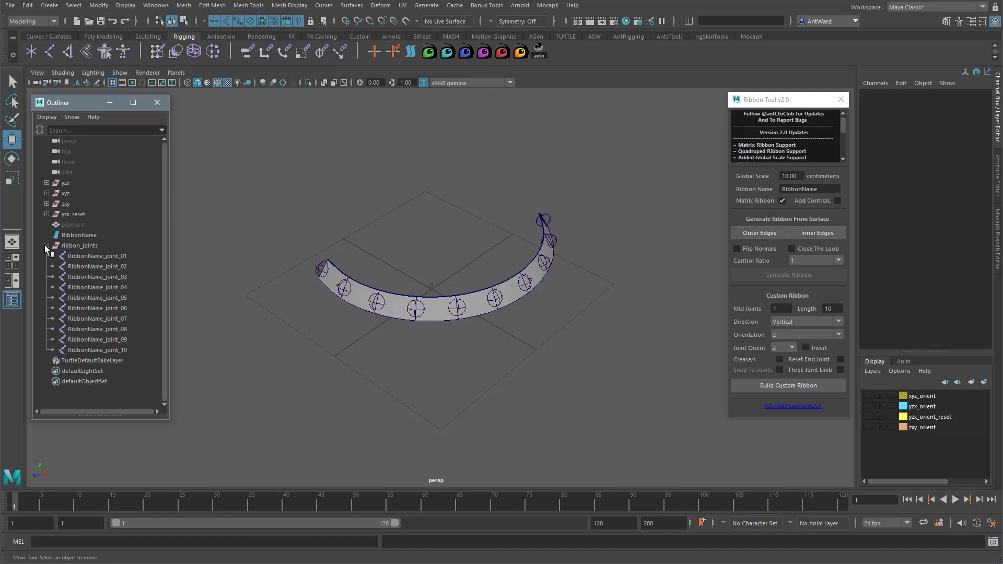
{"action": "left_click", "coordinate": [46, 246]}
{"action": "left_click_drag", "start_coordinate": [569, 311], "coordinate": [561, 311], "text": "alt"}
{"action": "key", "text": "ctrl+z"}
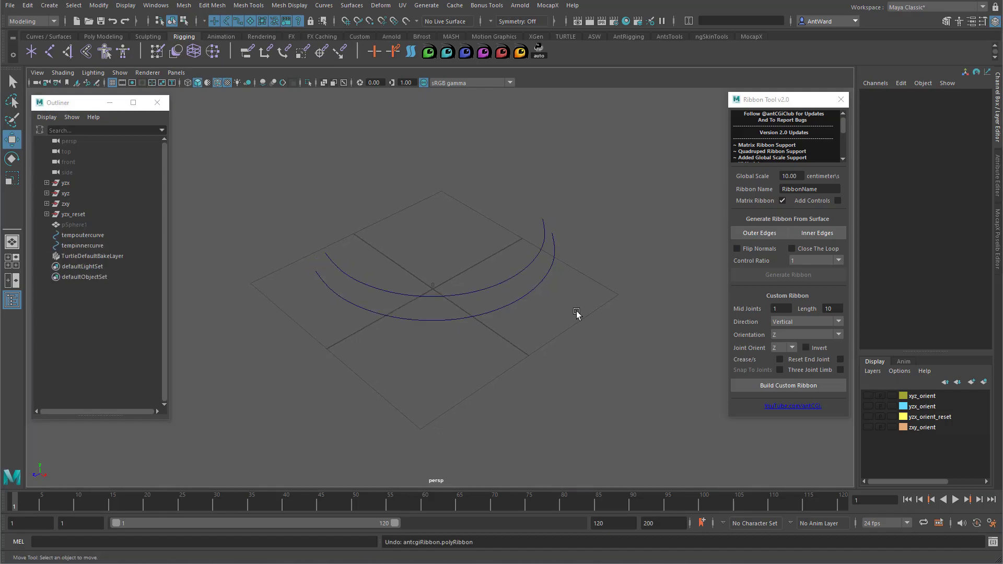
Generate a controlled ribbon at Control Ratio 2 along the curves, inspect it, then undo.
{"action": "left_click", "coordinate": [519, 51]}
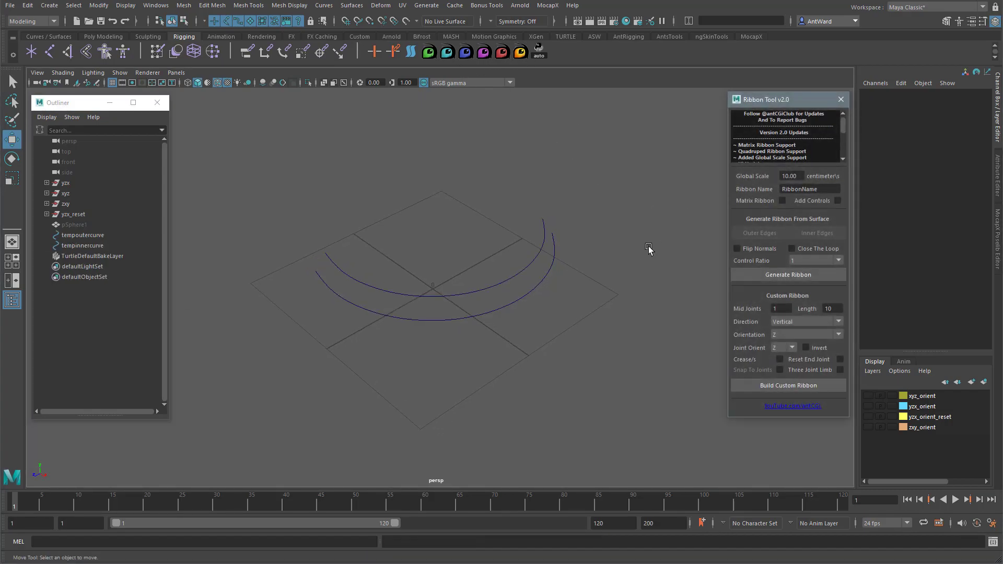
{"action": "left_click", "coordinate": [837, 200]}
{"action": "left_click", "coordinate": [797, 259]}
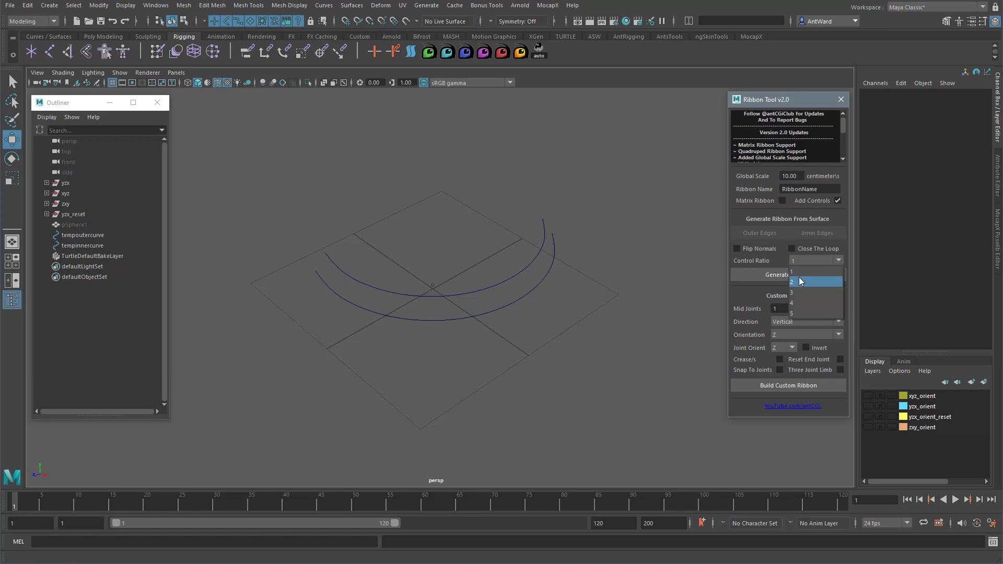
{"action": "left_click", "coordinate": [801, 281]}
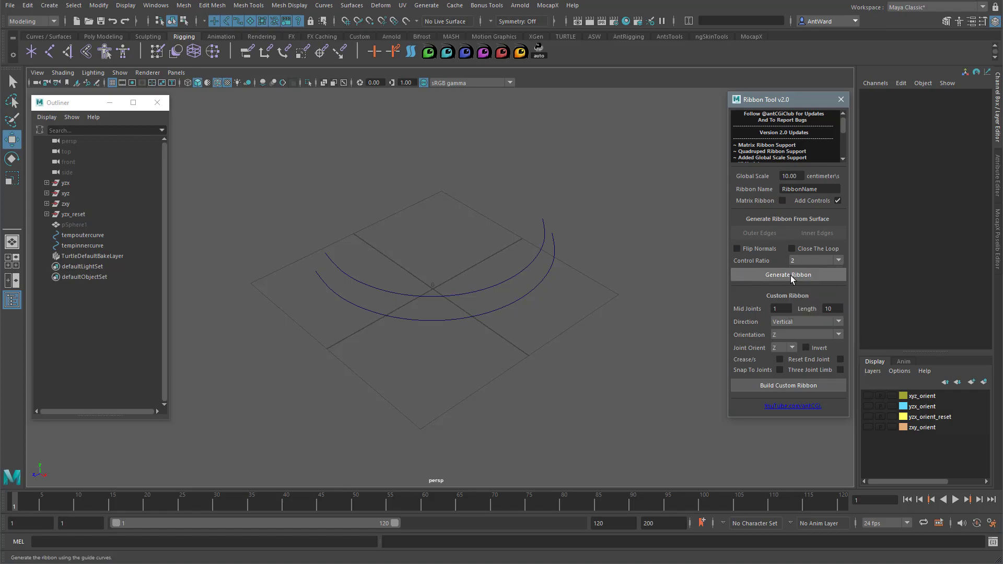
{"action": "left_click", "coordinate": [790, 275]}
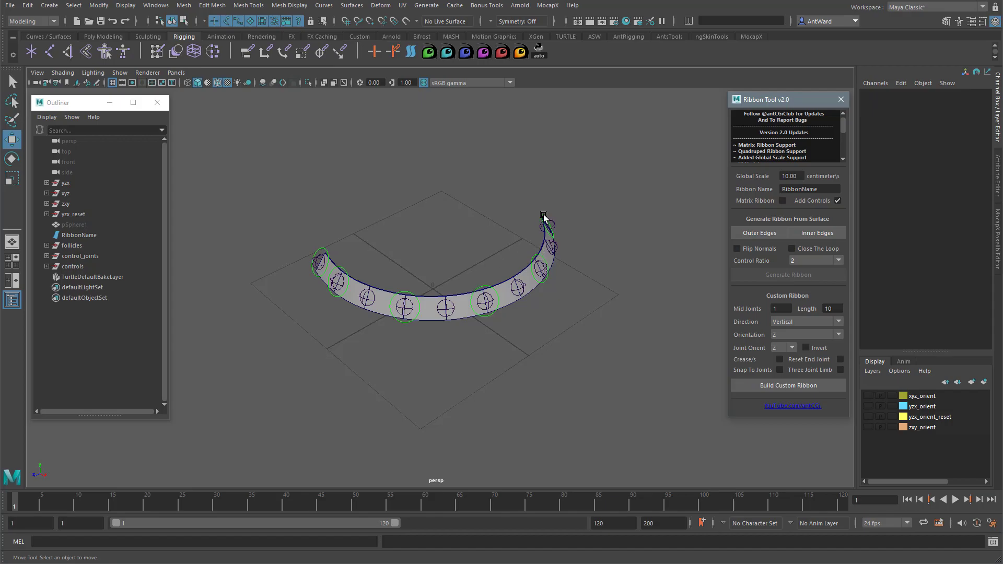
{"action": "left_click_drag", "start_coordinate": [515, 329], "coordinate": [594, 287], "text": "alt"}
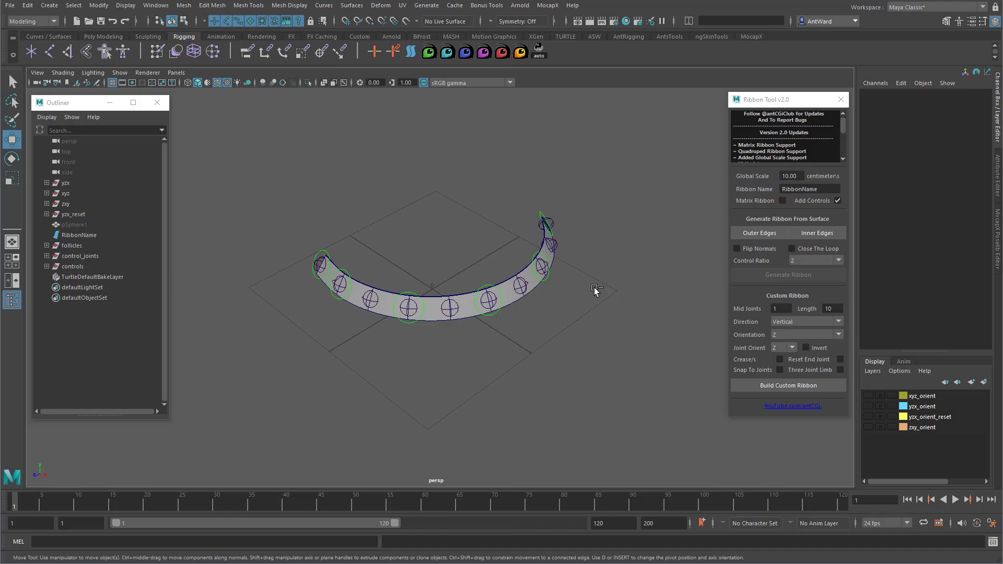
{"action": "key", "text": "ctrl+z"}
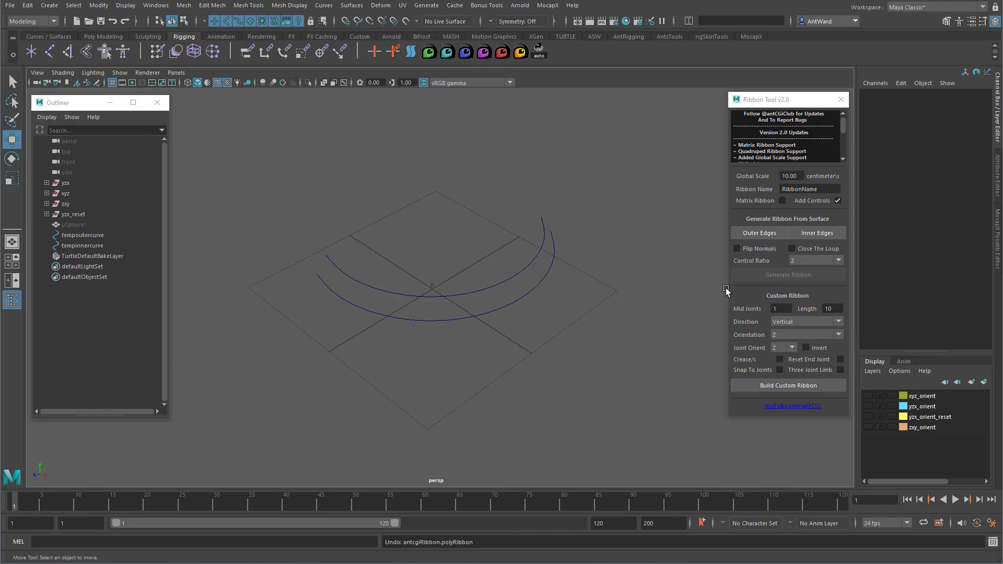
Regenerate the ribbon at Control Ratio 3 and bend its end upward with RibbonName_control_7.
{"action": "left_click", "coordinate": [520, 52]}
{"action": "left_click", "coordinate": [814, 260]}
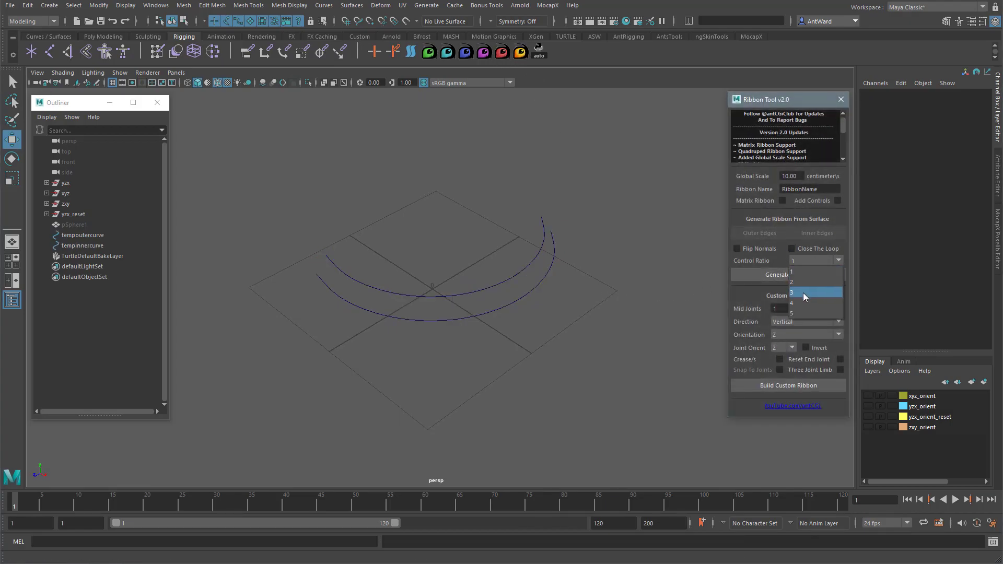
{"action": "left_click", "coordinate": [804, 292]}
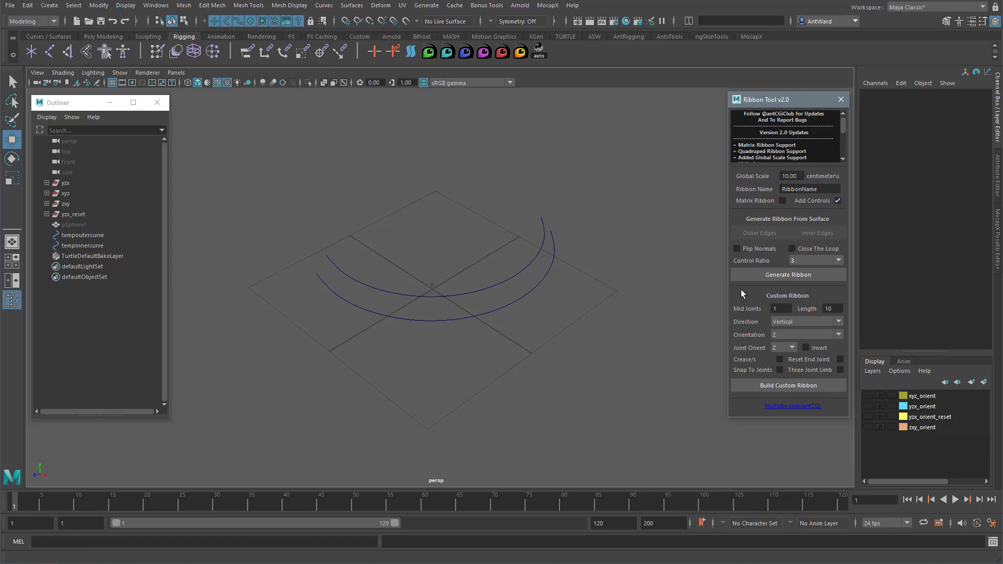
{"action": "left_click", "coordinate": [811, 273]}
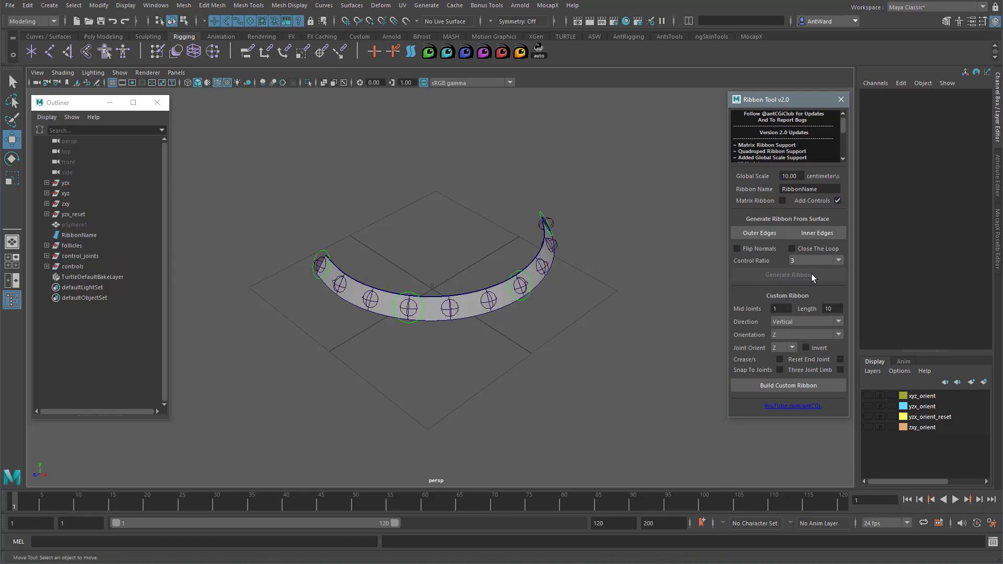
{"action": "left_click_drag", "start_coordinate": [481, 366], "coordinate": [392, 351], "text": "alt"}
{"action": "left_click", "coordinate": [448, 313]}
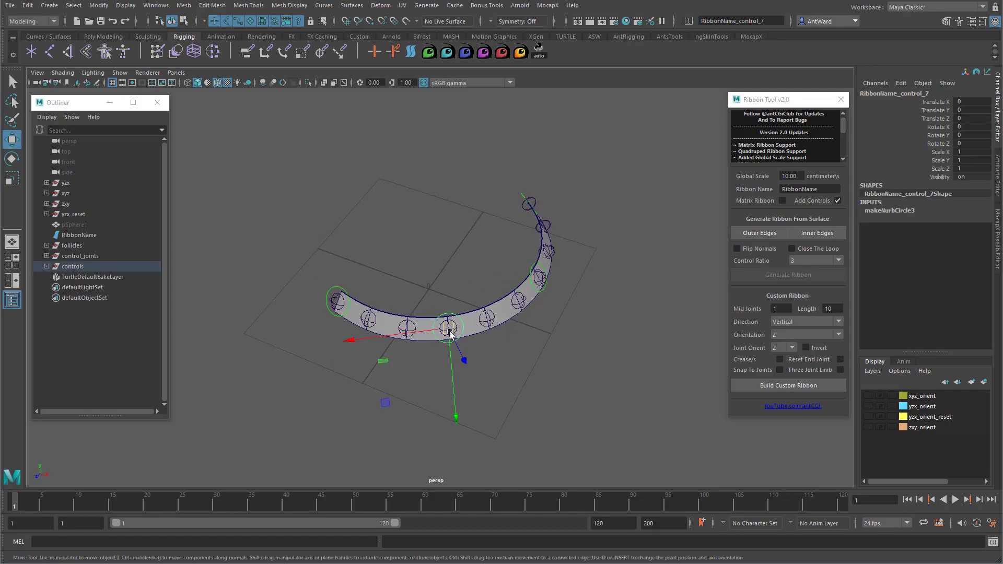
{"action": "left_click_drag", "start_coordinate": [448, 328], "coordinate": [445, 306]}
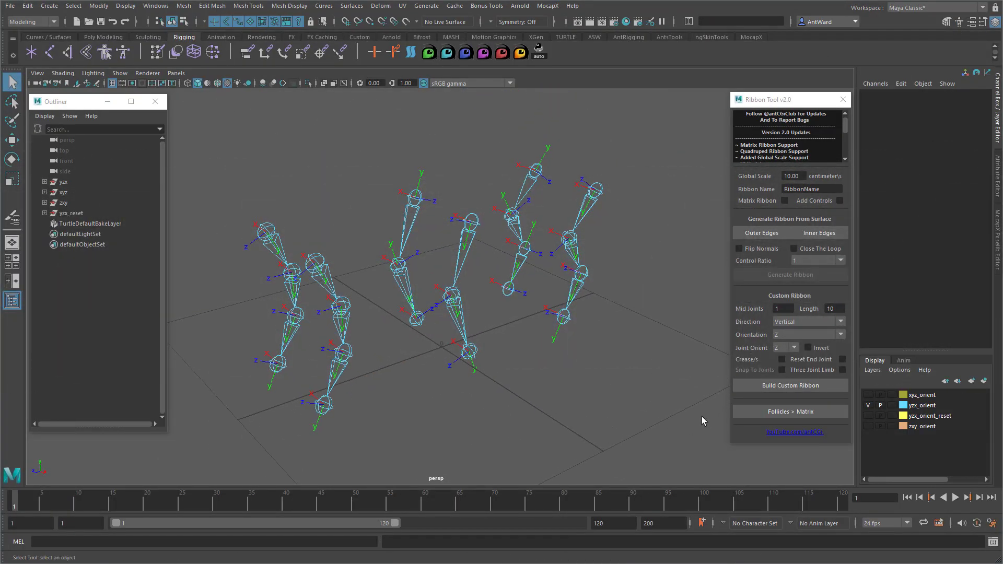
Try the Follicles > Matrix conversion in the joint-chain scene.
{"action": "left_click", "coordinate": [801, 417]}
Build a custom ribbon with controls along the l_hip chain using Joint Orient Y.
{"action": "left_click_drag", "start_coordinate": [470, 298], "coordinate": [479, 304], "text": "alt"}
{"action": "left_click", "coordinate": [470, 223]}
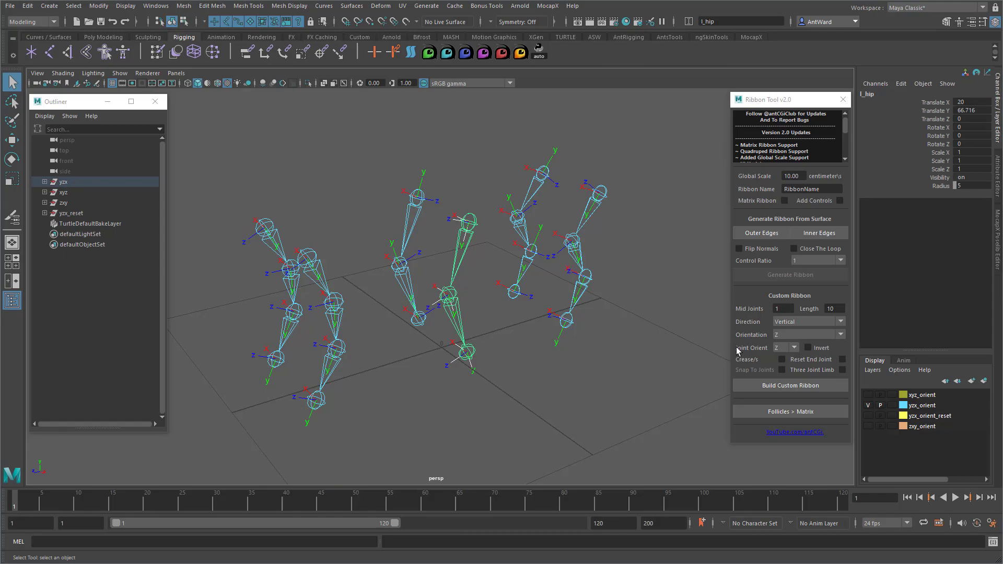
{"action": "left_click", "coordinate": [786, 348]}
{"action": "left_click", "coordinate": [781, 376]}
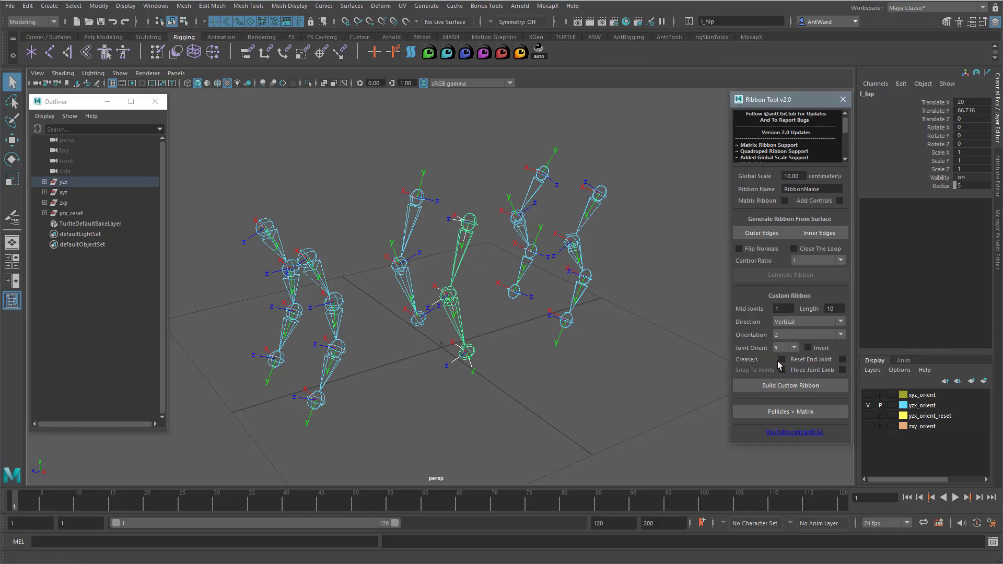
{"action": "left_click", "coordinate": [839, 201]}
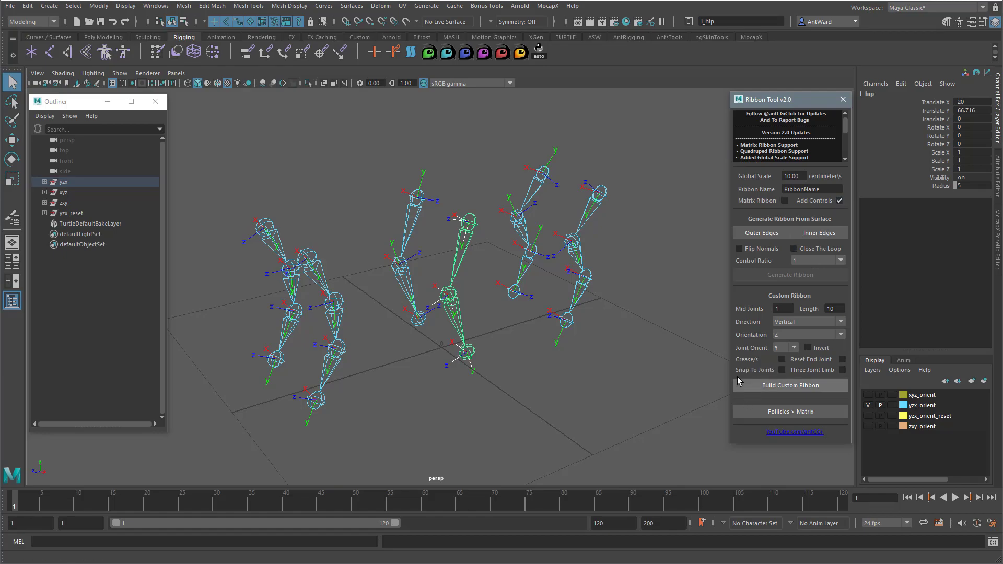
{"action": "left_click", "coordinate": [786, 386]}
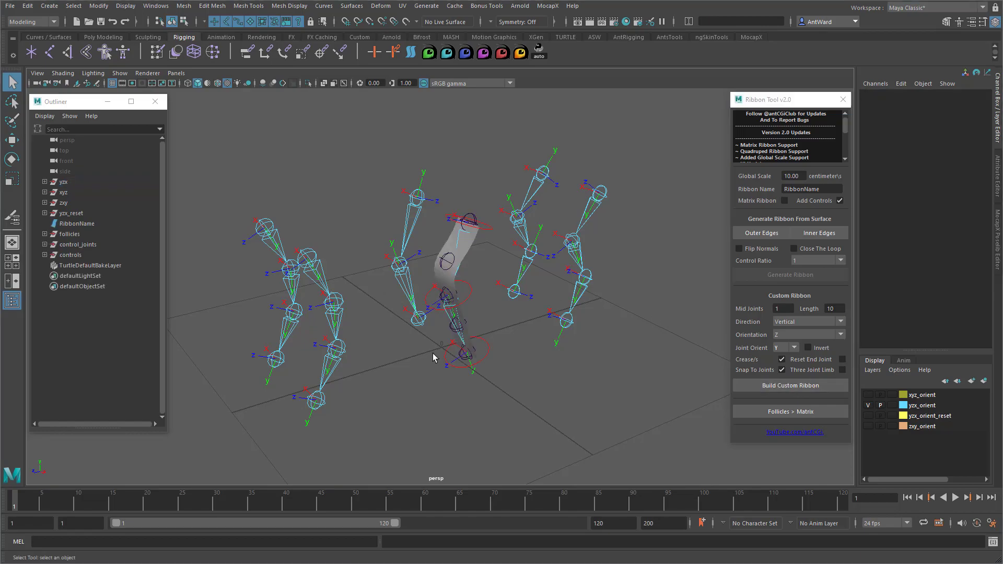
Expand the follicles group to reveal the joints under RibbonName_follicle_01 through _05.
{"action": "left_click_drag", "start_coordinate": [434, 353], "coordinate": [433, 250], "text": "alt"}
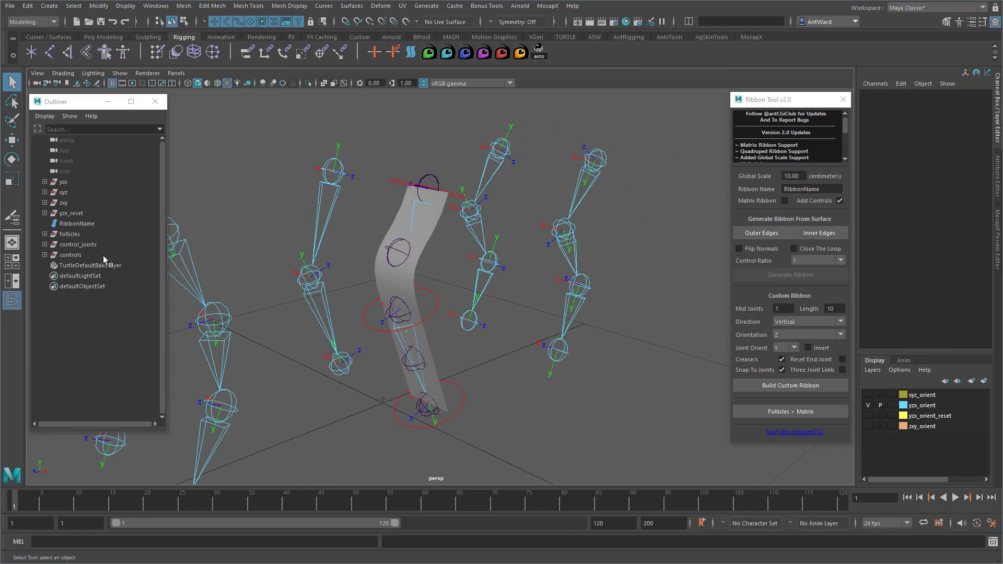
{"action": "left_click", "coordinate": [45, 234]}
{"action": "left_click", "coordinate": [51, 286]}
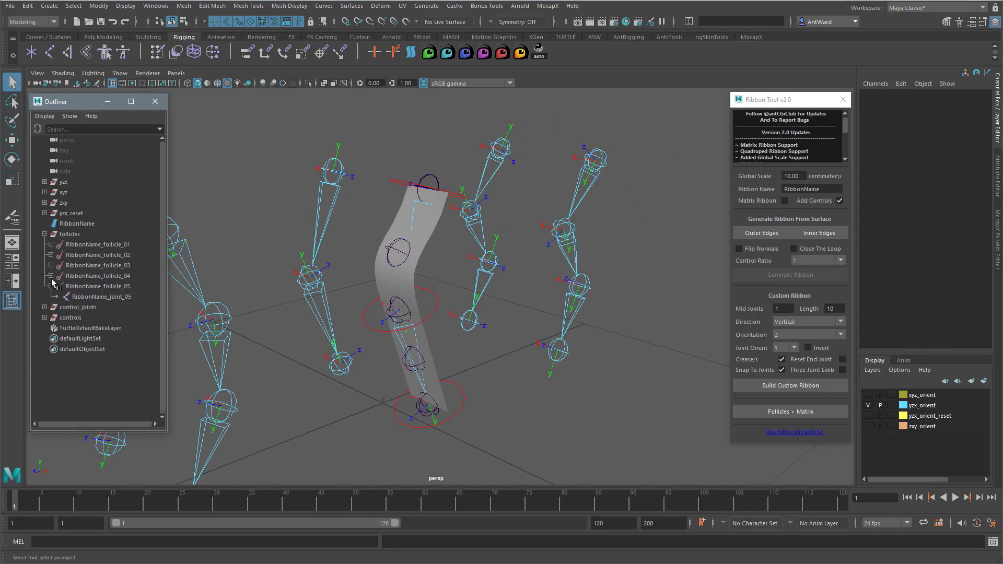
{"action": "left_click", "coordinate": [50, 276]}
{"action": "left_click", "coordinate": [51, 265]}
{"action": "left_click", "coordinate": [51, 255]}
{"action": "left_click", "coordinate": [50, 244]}
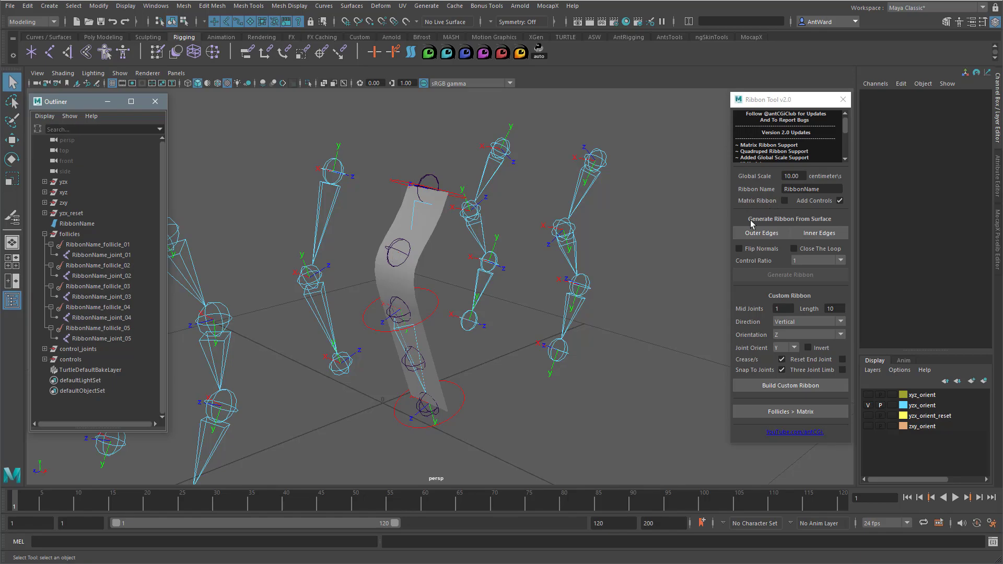
{"action": "middle_click_drag", "start_coordinate": [479, 379], "coordinate": [501, 393], "text": "alt"}
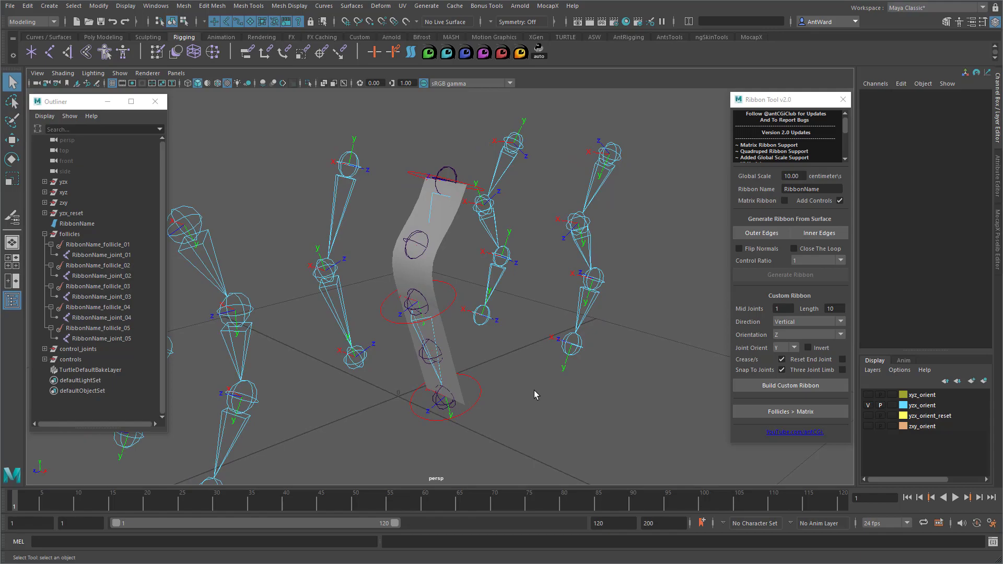
Edit the Ribbon Name field and check RibbonName_follicle_01's name in the Outliner.
{"action": "double_click", "coordinate": [812, 192]}
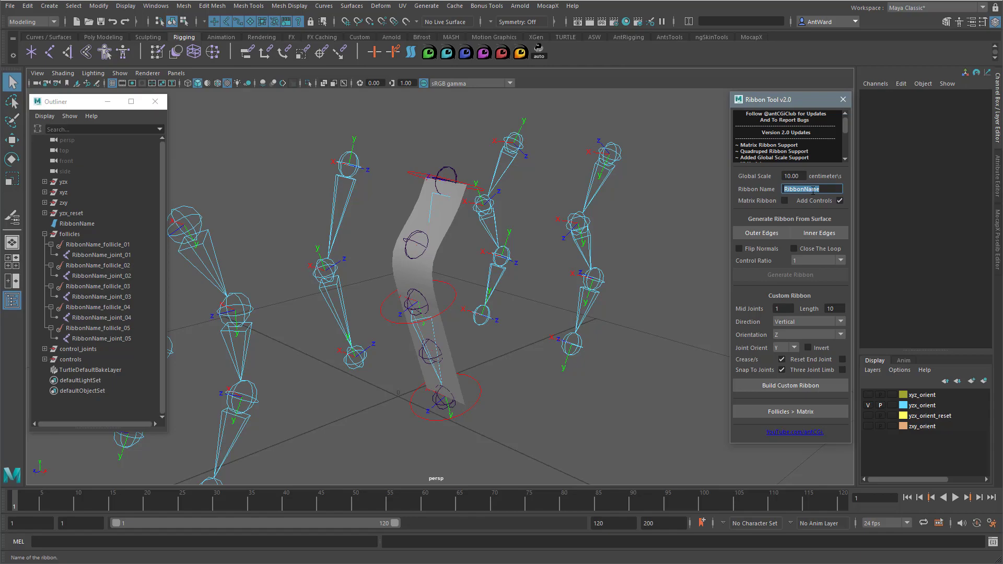
{"action": "double_click", "coordinate": [98, 245]}
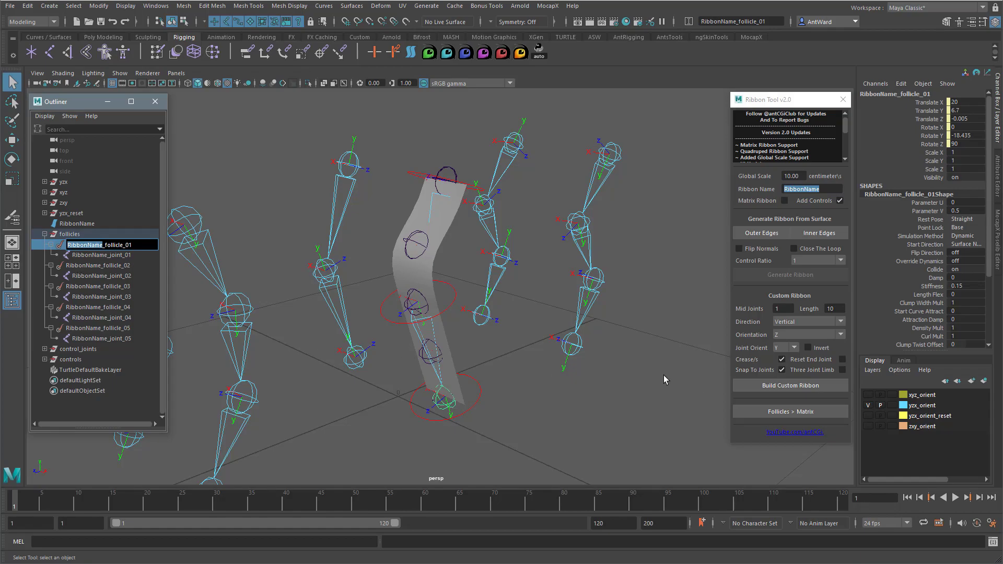
{"action": "left_click", "coordinate": [650, 386]}
{"action": "middle_click_drag", "start_coordinate": [486, 344], "coordinate": [497, 333], "text": "alt"}
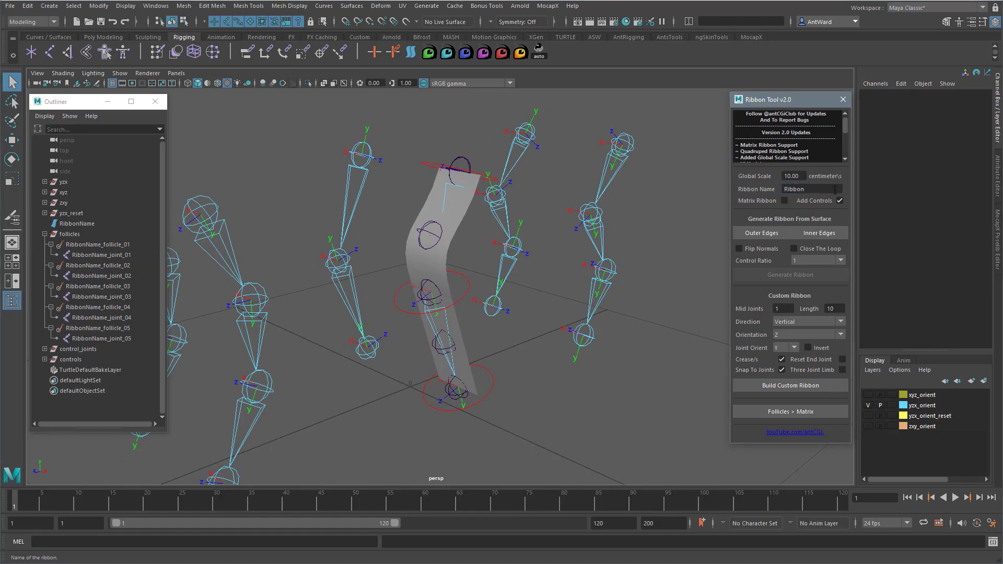
Run Follicles > Matrix, hitting 'Follicles not found', then restore the name to RibbonName.
{"action": "left_click", "coordinate": [779, 416]}
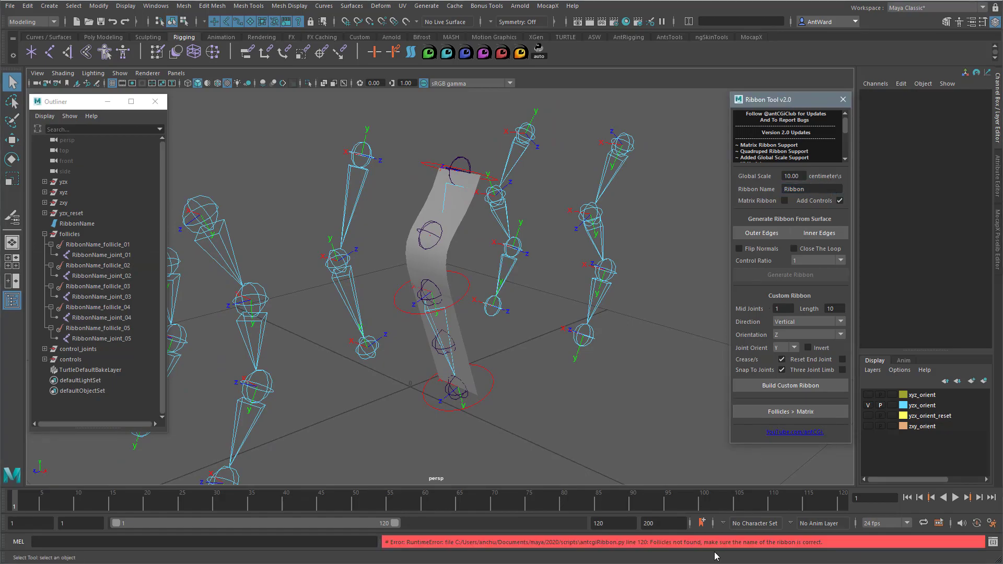
{"action": "left_click_drag", "start_coordinate": [652, 544], "coordinate": [755, 545]}
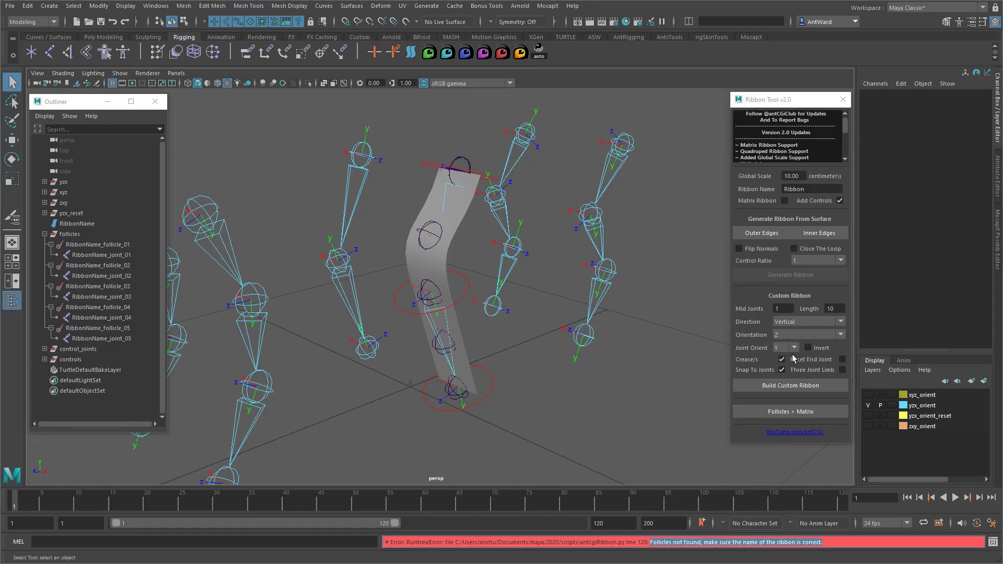
{"action": "left_click", "coordinate": [811, 189]}
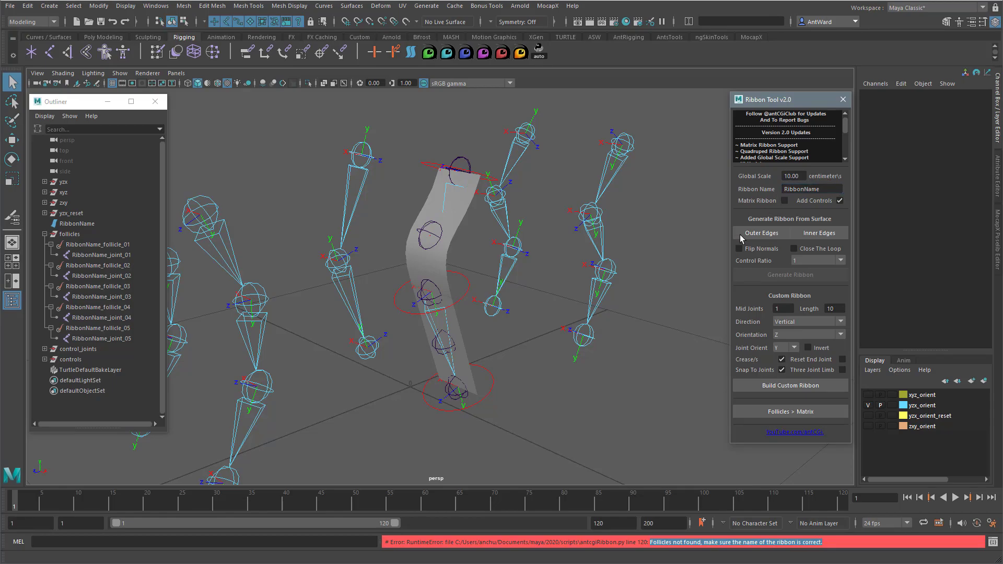
Convert the follicles to matrix joints and inspect RibbonName_joint_01 under ribbon_joints.
{"action": "left_click_drag", "start_coordinate": [522, 280], "coordinate": [463, 290], "text": "alt"}
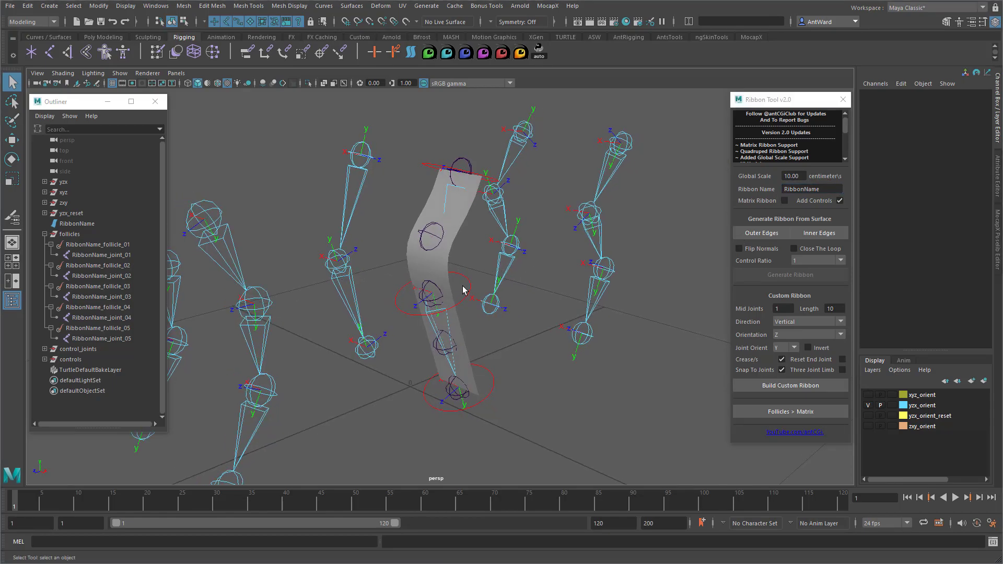
{"action": "left_click", "coordinate": [804, 412]}
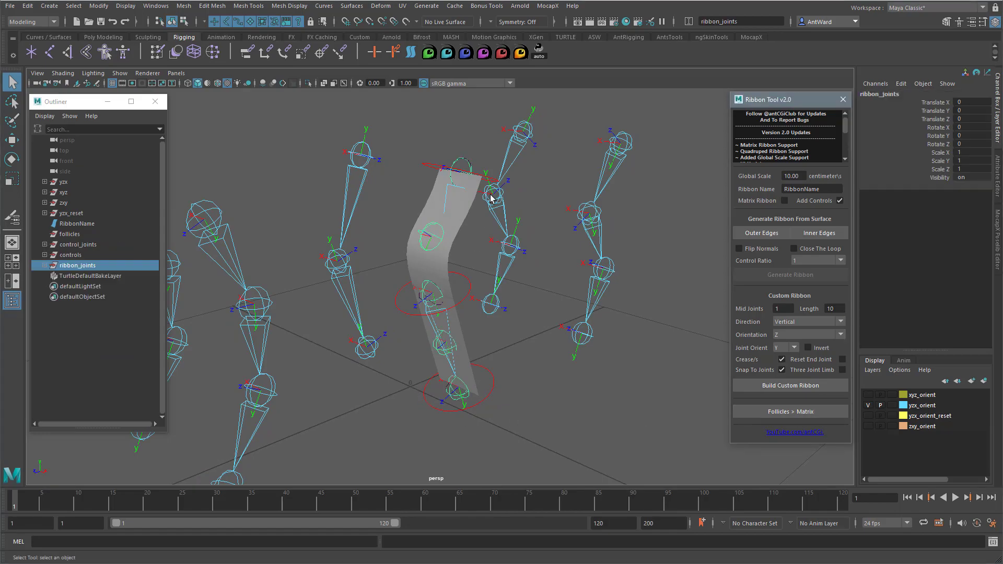
{"action": "left_click", "coordinate": [45, 266]}
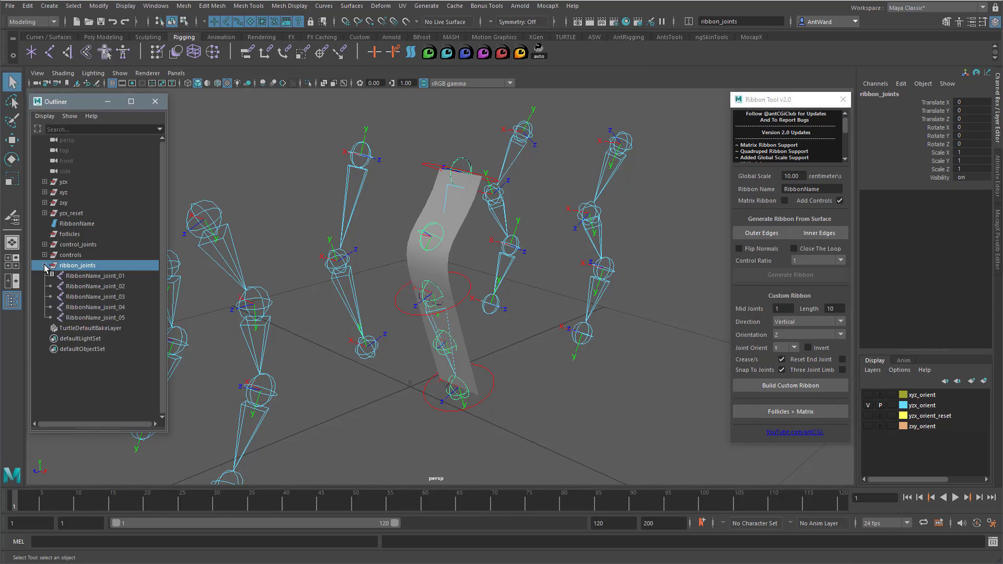
{"action": "left_click", "coordinate": [120, 278]}
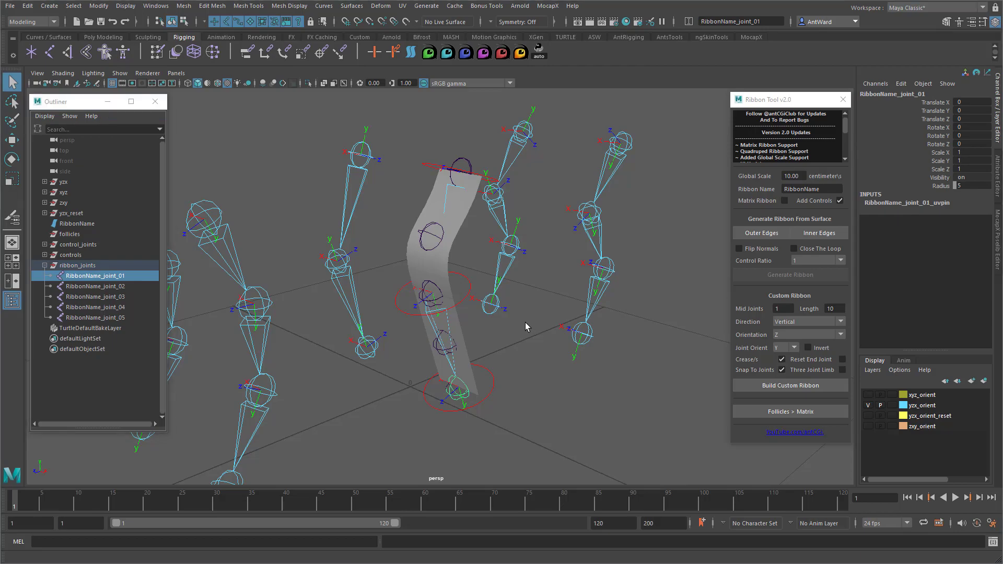
{"action": "left_click_drag", "start_coordinate": [526, 324], "coordinate": [395, 311], "text": "alt"}
{"action": "left_click", "coordinate": [461, 285]}
{"action": "key", "text": "w"}
{"action": "key", "text": "ctrl+z"}
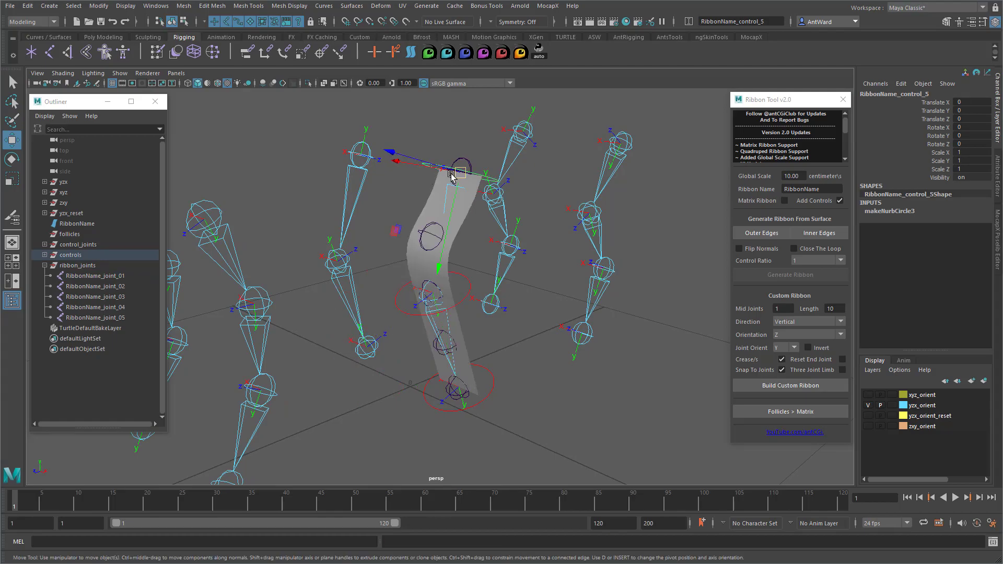
{"action": "left_click_drag", "start_coordinate": [452, 176], "coordinate": [478, 162]}
{"action": "key", "text": "ctrl+z"}
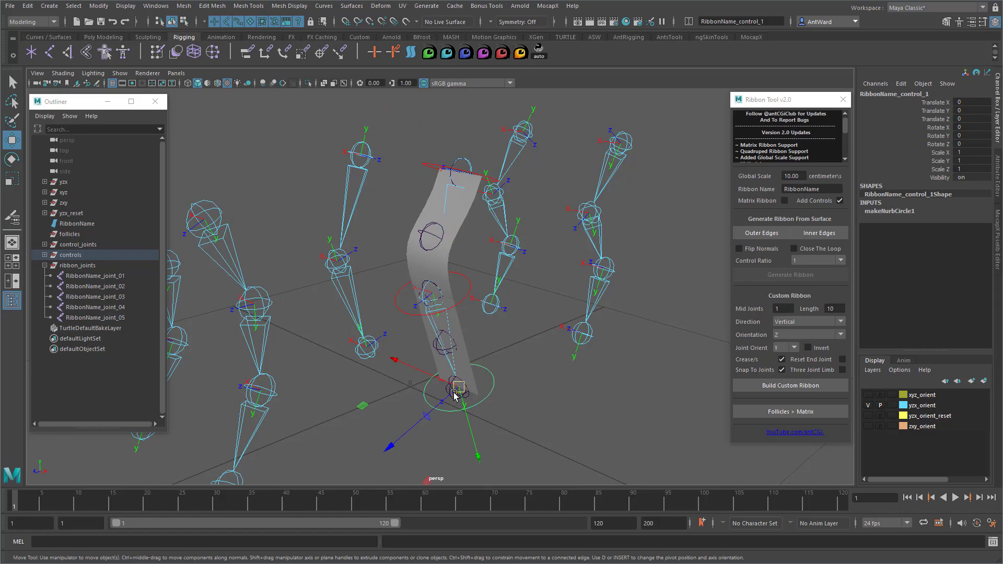
{"action": "mouse_move", "coordinate": [454, 396]}
{"action": "left_mouse_down"}
{"action": "mouse_move", "coordinate": [398, 381]}
{"action": "mouse_move", "coordinate": [426, 397]}
{"action": "mouse_move", "coordinate": [403, 428]}
{"action": "mouse_move", "coordinate": [368, 409]}
{"action": "mouse_move", "coordinate": [450, 411]}
{"action": "left_mouse_up"}
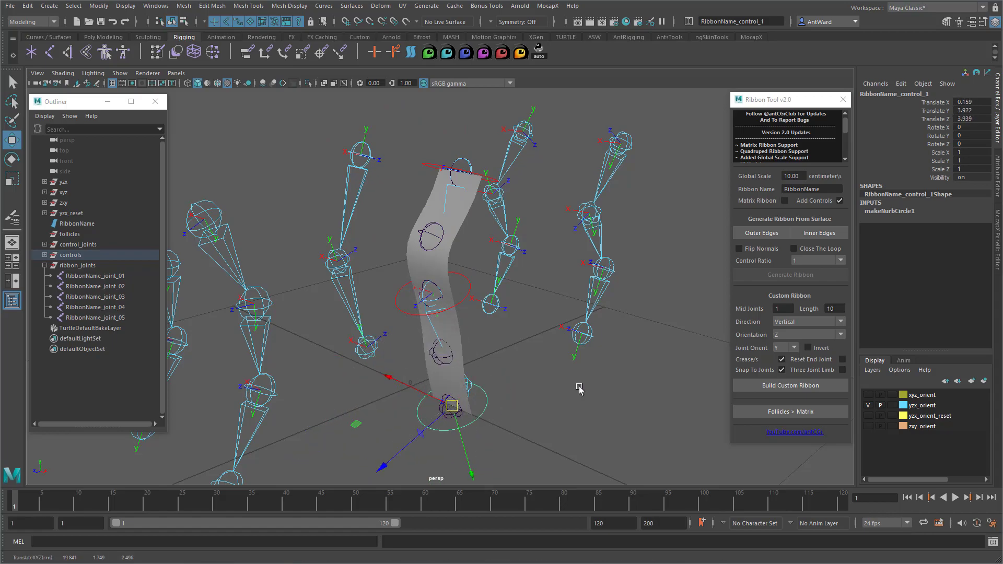
{"action": "key", "text": "ctrl+z"}
{"action": "left_click_drag", "start_coordinate": [587, 386], "coordinate": [578, 405], "text": "alt"}
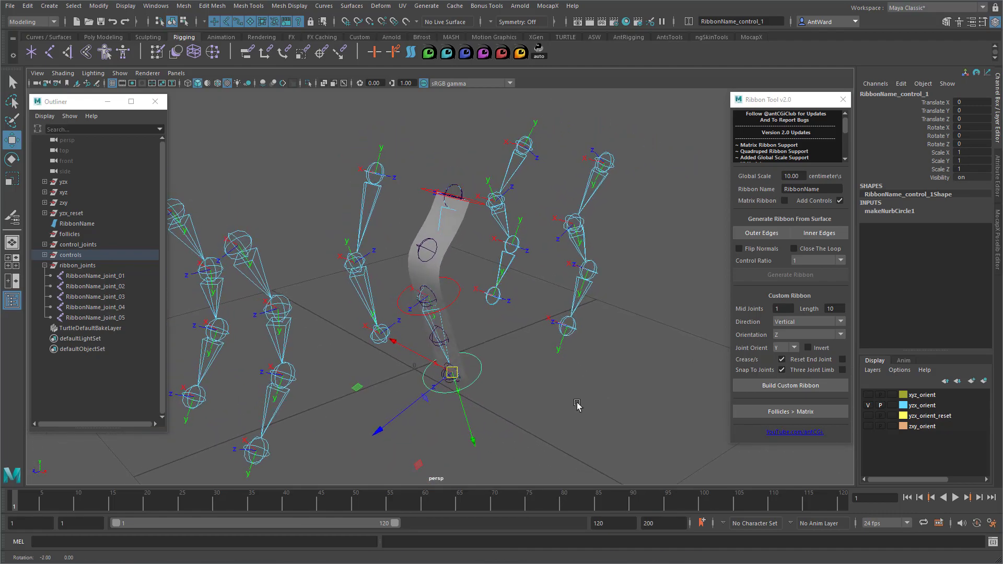
{"action": "left_click", "coordinate": [676, 309]}
{"action": "left_click_drag", "start_coordinate": [677, 309], "coordinate": [602, 287], "text": "alt"}
{"action": "middle_click_drag", "start_coordinate": [602, 287], "coordinate": [571, 315], "text": "alt"}
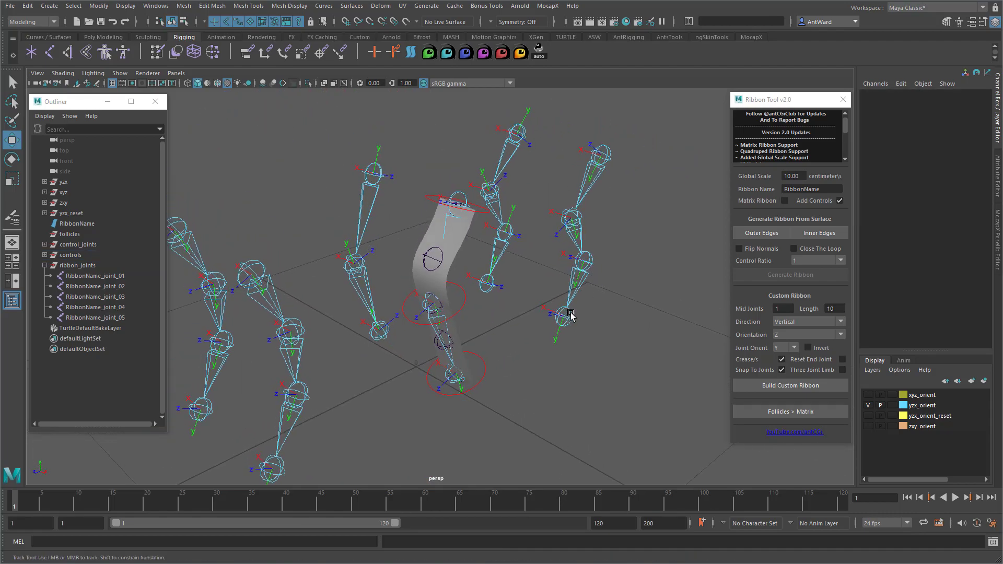
{"action": "left_click_drag", "start_coordinate": [570, 315], "coordinate": [615, 316], "text": "alt"}
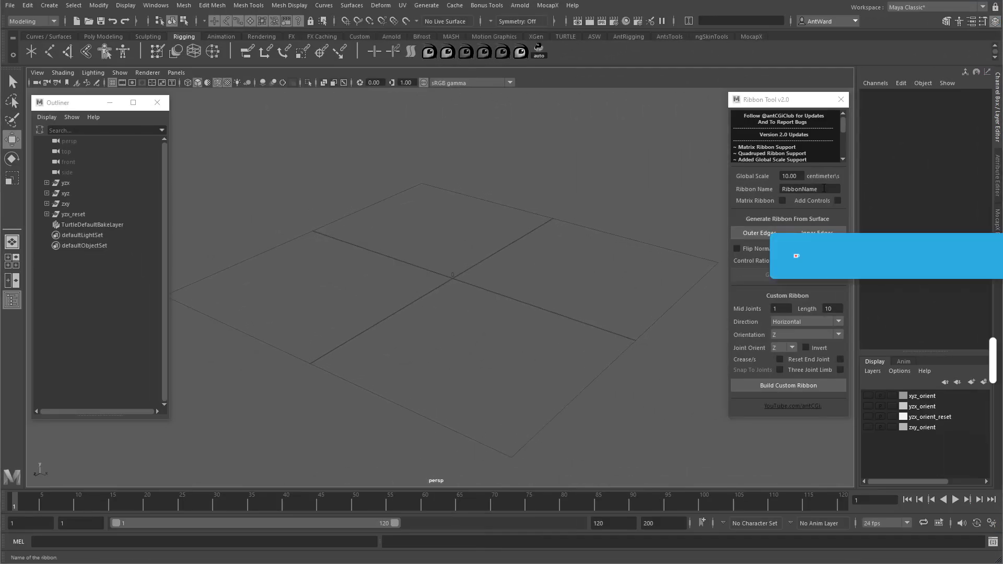
Rename the ribbon to TempName, then build and undo test custom ribbons.
{"action": "double_click", "coordinate": [799, 188]}
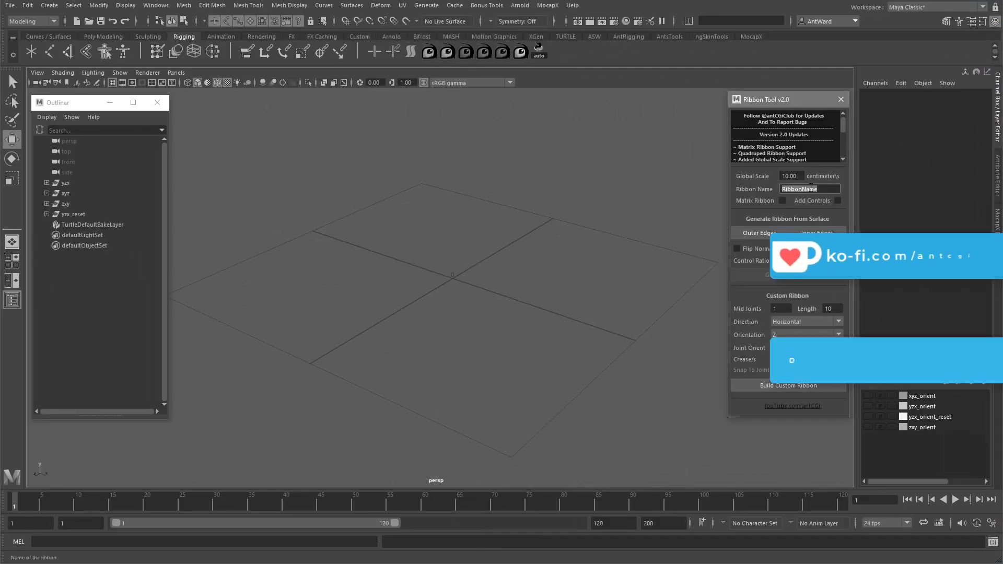
{"action": "type", "text": "TempName"}
{"action": "key", "text": "shift+Tab"}
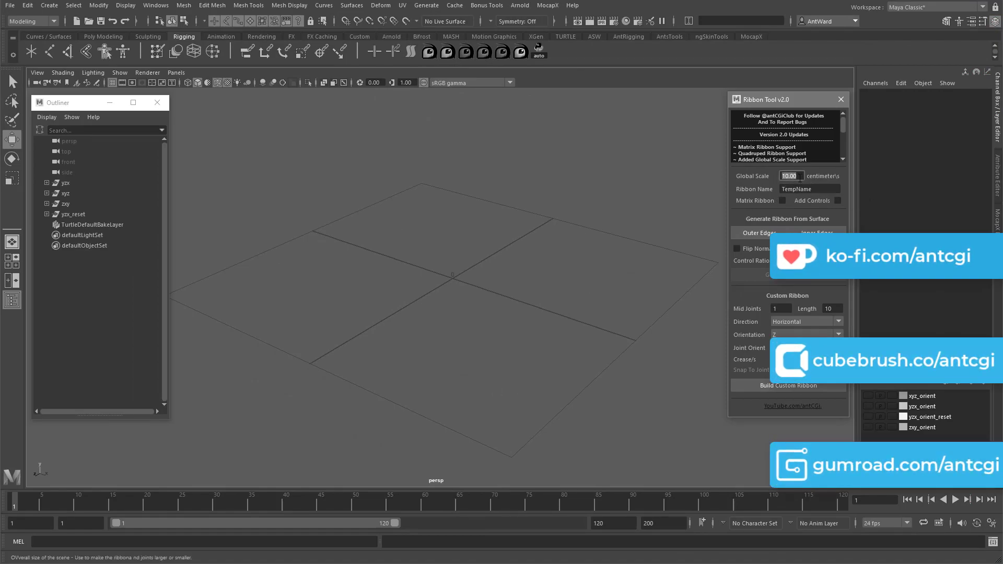
{"action": "left_click", "coordinate": [788, 176]}
{"action": "left_click", "coordinate": [760, 386]}
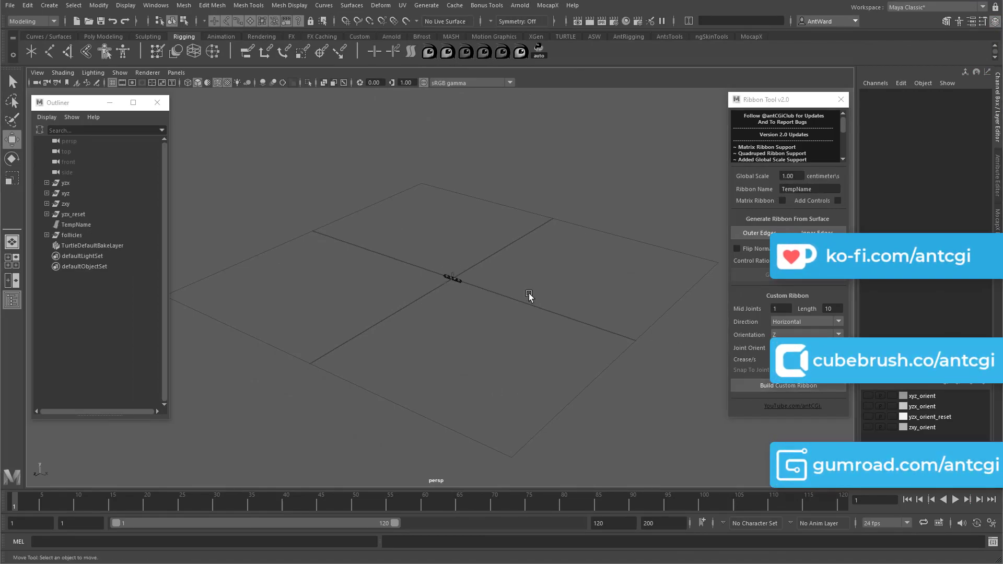
{"action": "key", "text": "ctrl+z"}
{"action": "left_click", "coordinate": [760, 387]}
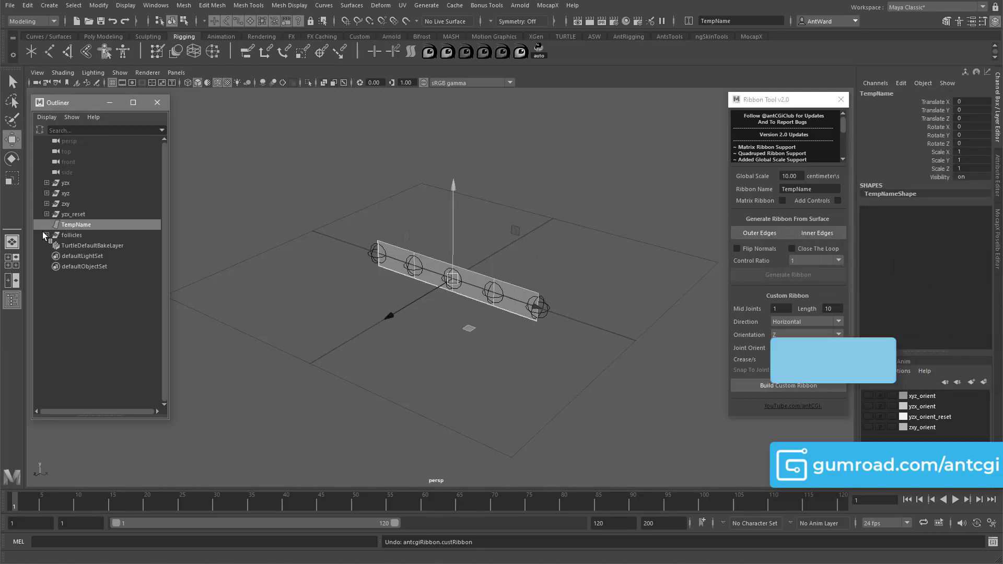
{"action": "key", "text": "ctrl+z"}
Enable Matrix Ribbon and Add Controls, and build the TempName matrix ribbon with controls.
{"action": "left_click", "coordinate": [782, 201]}
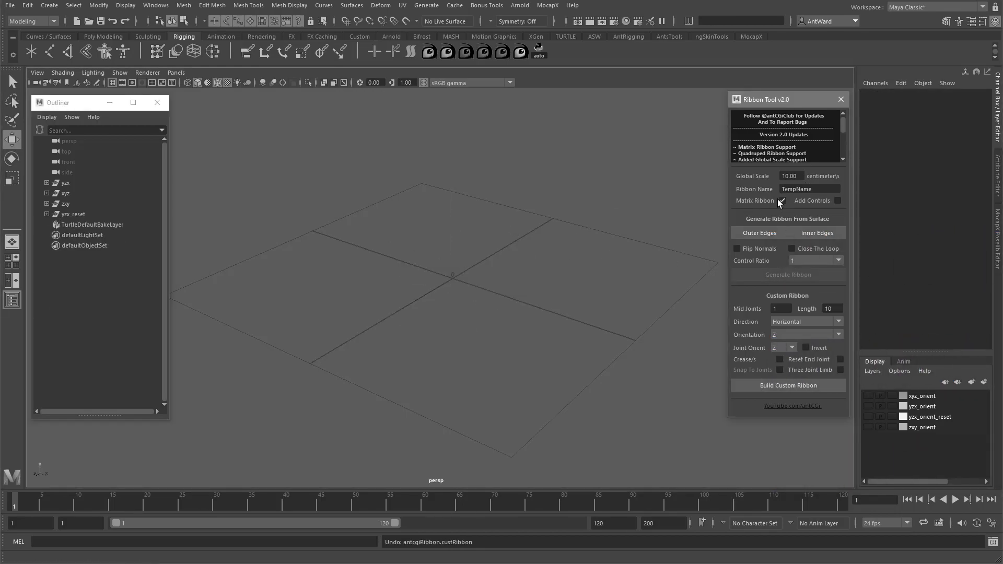
{"action": "left_click", "coordinate": [761, 386]}
{"action": "left_click", "coordinate": [375, 256]}
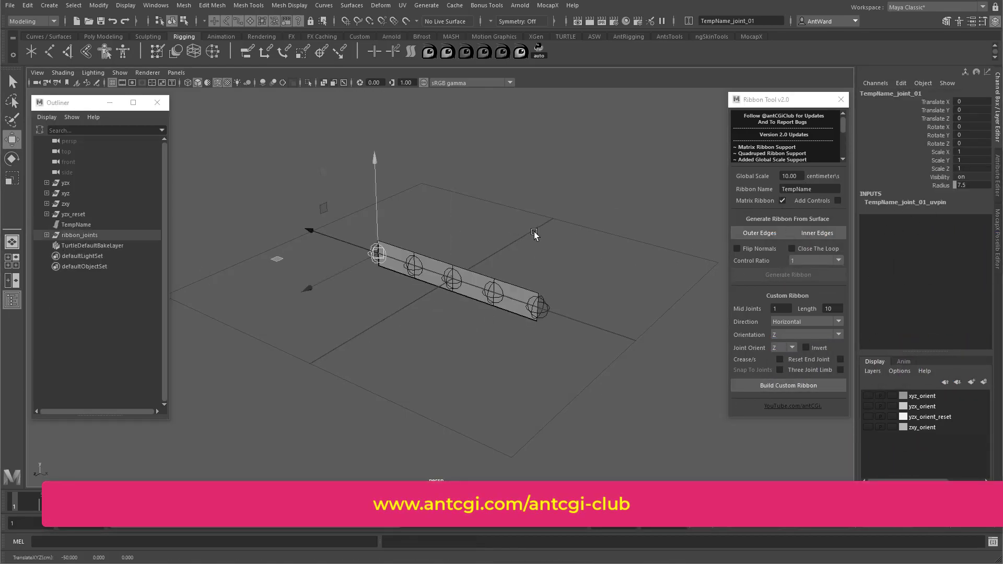
{"action": "key", "text": "ctrl+z"}
{"action": "left_click", "coordinate": [838, 201]}
{"action": "left_click", "coordinate": [788, 386]}
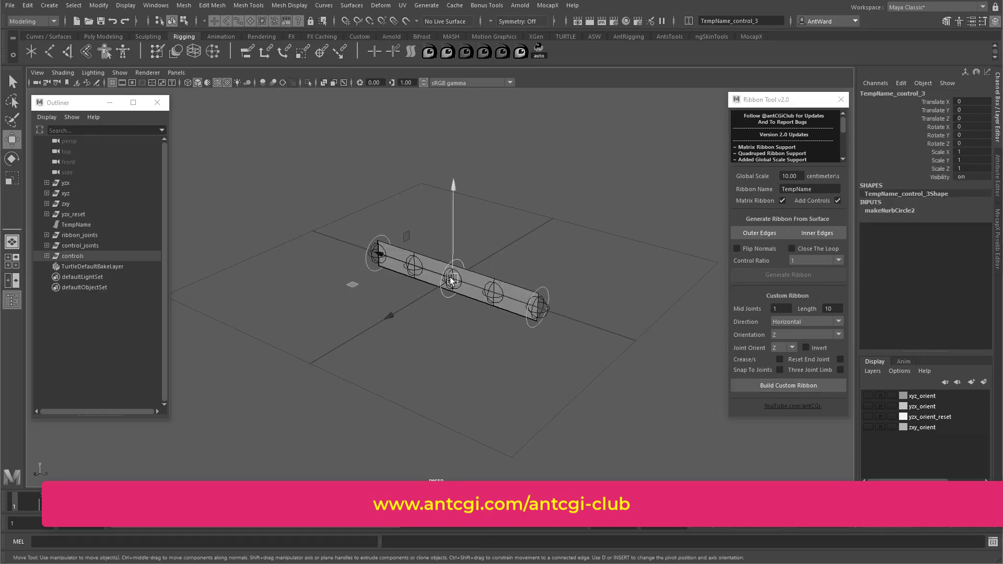
Rotate the middle ribbon control, then undo the rotation and the matrix ribbon.
{"action": "key", "text": "e"}
{"action": "left_click_drag", "start_coordinate": [454, 246], "coordinate": [433, 229]}
{"action": "key", "text": "ctrl+z"}
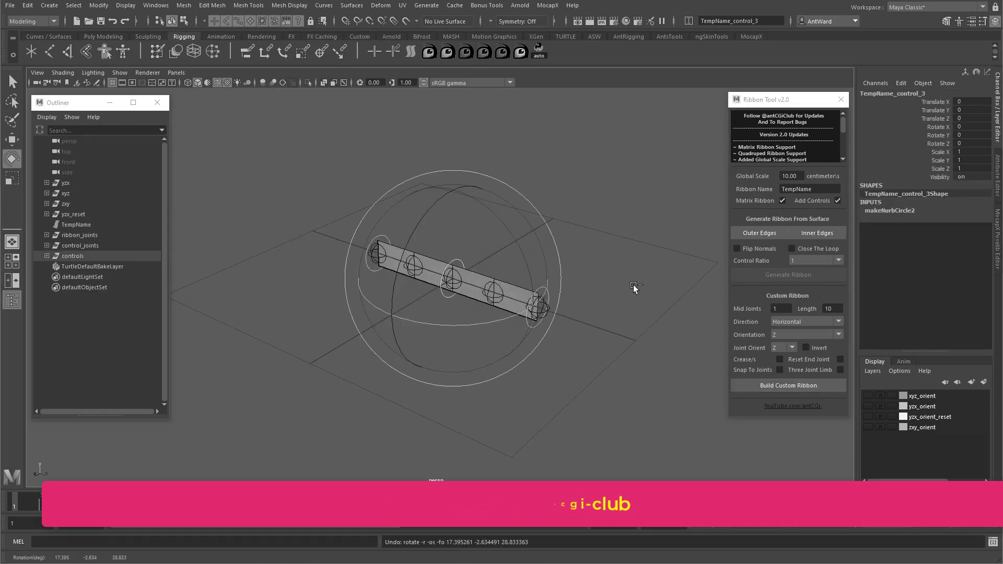
{"action": "key", "text": "ctrl+z"}
Rebuild as a follicle ribbon, bend its middle control, then undo the edits.
{"action": "left_click", "coordinate": [782, 200]}
{"action": "left_click", "coordinate": [789, 386]}
{"action": "left_click", "coordinate": [453, 280]}
{"action": "left_click_drag", "start_coordinate": [453, 280], "coordinate": [450, 209]}
{"action": "key", "text": "w"}
{"action": "key", "text": "ctrl+z"}
{"action": "key", "text": "ctrl+z"}
{"action": "key", "text": "ctrl+z"}
{"action": "key", "text": "ctrl+z"}
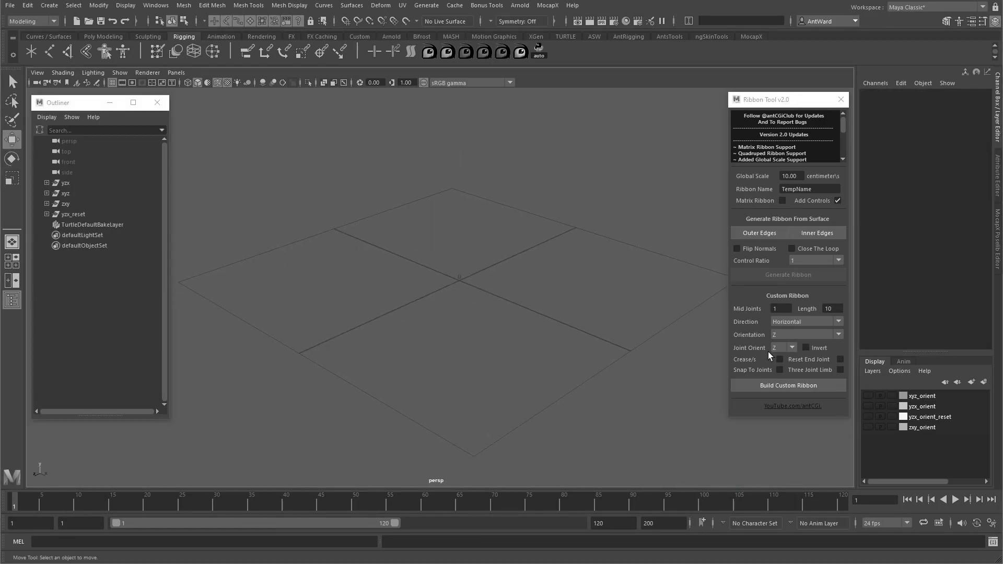
Show the xyz_orient skeletons, then build and undo a Vertical, X-oriented, joint-snapped ribbon on l_hip.
{"action": "left_click", "coordinate": [868, 396]}
{"action": "right_click_drag", "start_coordinate": [501, 245], "coordinate": [474, 261], "text": "alt"}
{"action": "left_click", "coordinate": [442, 282]}
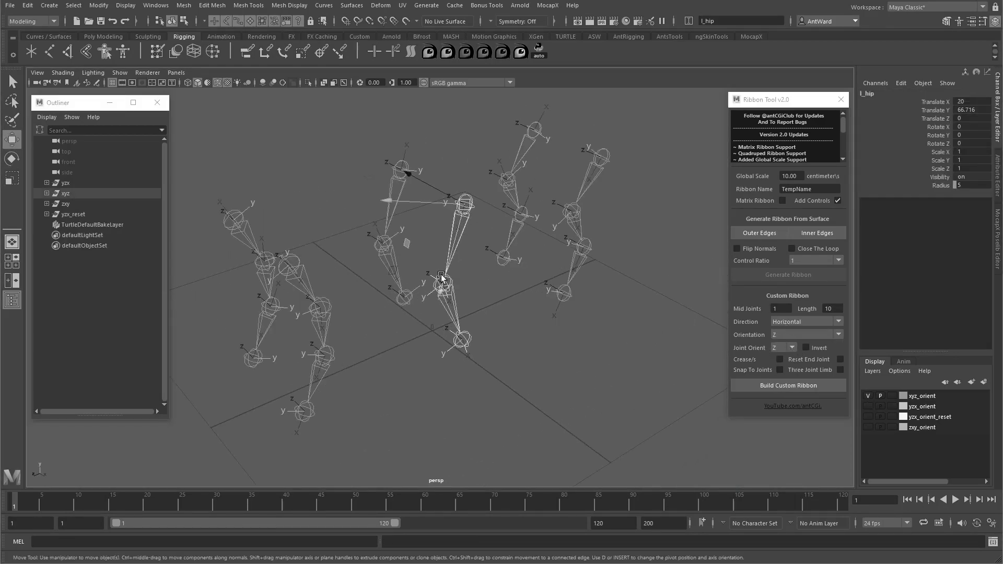
{"action": "left_click", "coordinate": [784, 348]}
{"action": "left_click", "coordinate": [806, 321]}
{"action": "left_click", "coordinate": [786, 330]}
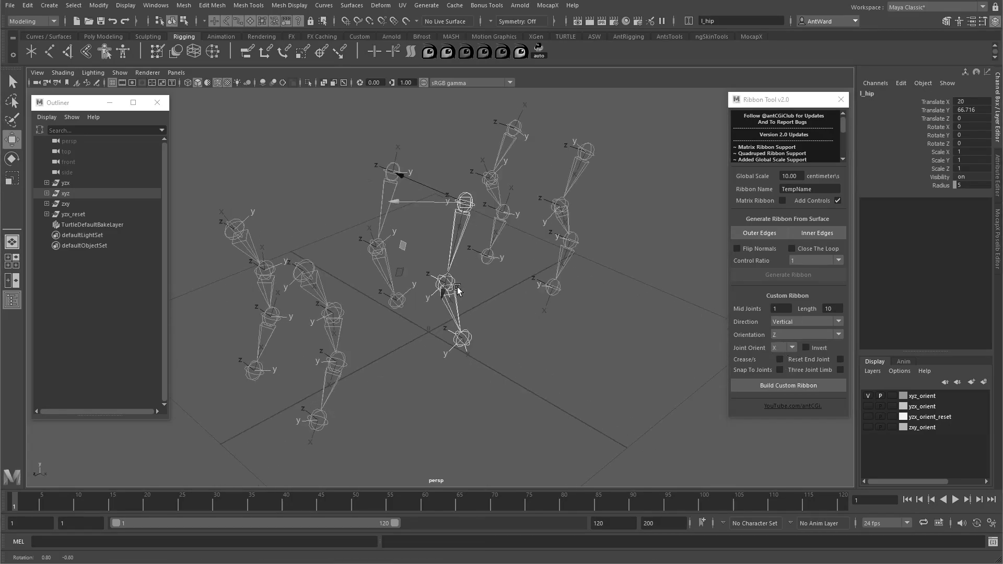
{"action": "left_click", "coordinate": [779, 370]}
{"action": "left_click", "coordinate": [788, 385]}
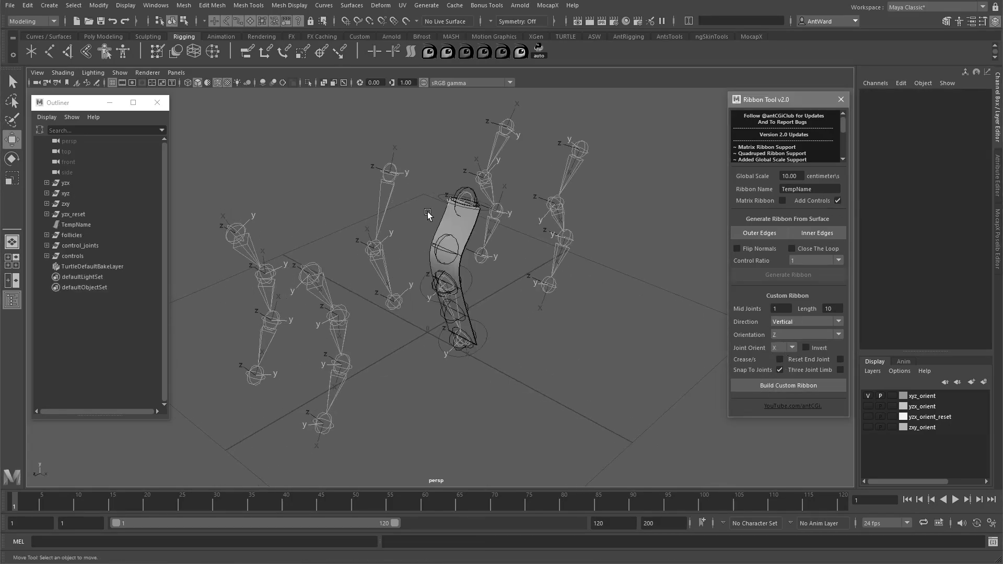
{"action": "key", "text": "f"}
{"action": "key", "text": "ctrl+z"}
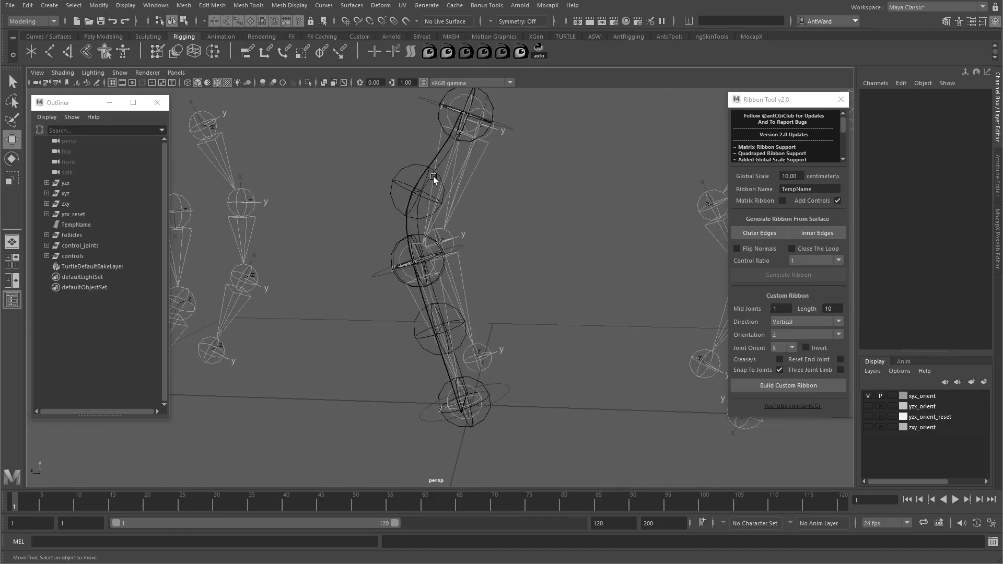
Rebuild the leg ribbon with mid-point creases, inspect it, then undo it.
{"action": "left_click", "coordinate": [780, 360]}
{"action": "left_click", "coordinate": [788, 385]}
{"action": "key", "text": "f"}
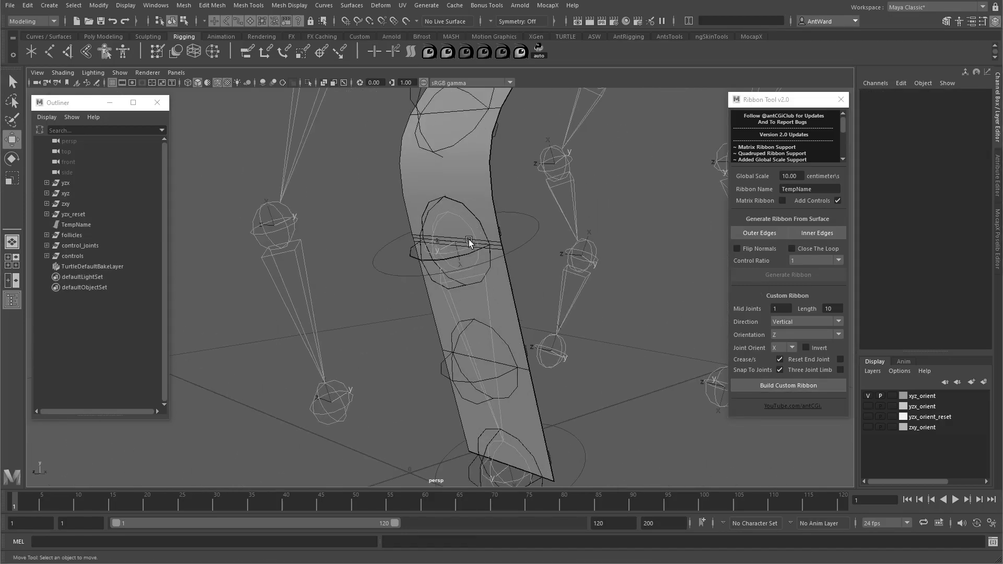
{"action": "left_click_drag", "start_coordinate": [374, 284], "coordinate": [402, 175], "text": "alt"}
{"action": "key", "text": "ctrl+z"}
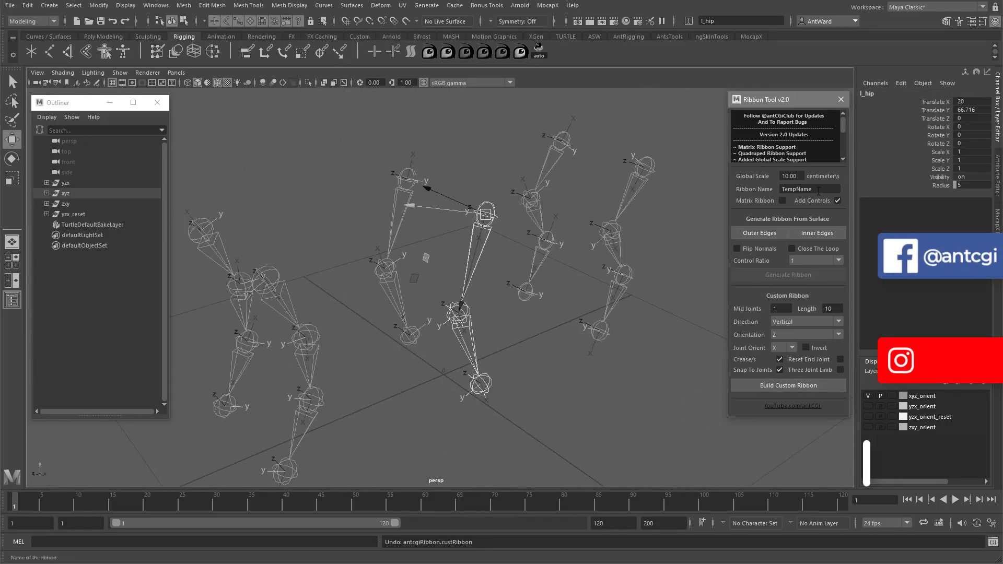
Build the Left_Biped ribbon, then an inverted Right_Biped ribbon on r_hip.
{"action": "double_click", "coordinate": [800, 189]}
{"action": "type", "text": "Left_Biped"}
{"action": "left_click", "coordinate": [788, 385]}
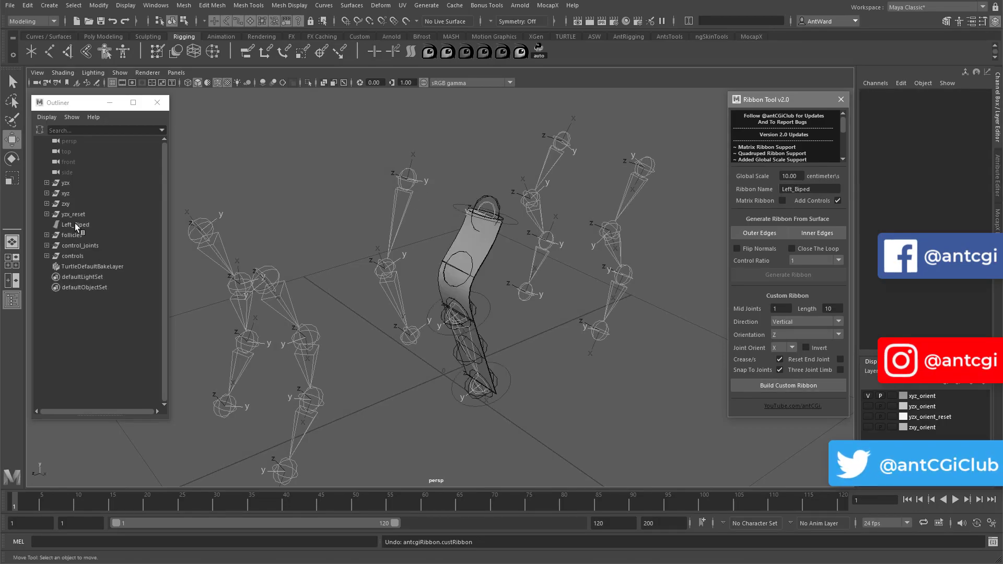
{"action": "left_click", "coordinate": [407, 178]}
{"action": "left_click_drag", "start_coordinate": [470, 313], "coordinate": [470, 345], "text": "alt"}
{"action": "left_click", "coordinate": [806, 348]}
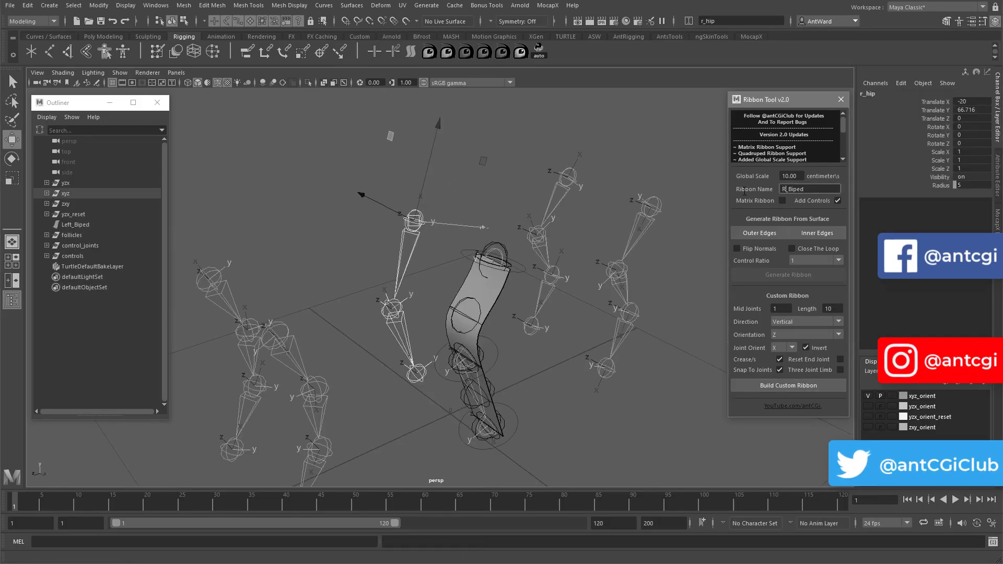
{"action": "left_click", "coordinate": [788, 385]}
Build the Right_Quad ribbon on the quadruped femur with Invert turned off.
{"action": "scroll", "coordinate": [470, 287], "scroll_direction": "up", "scroll_amount": 3}
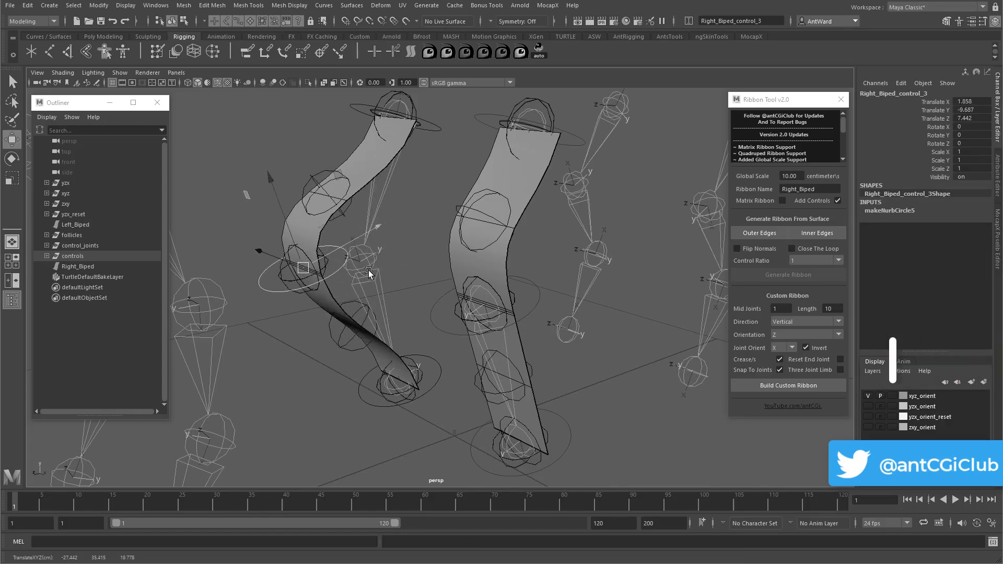
{"action": "left_click_drag", "start_coordinate": [540, 290], "coordinate": [636, 361]}
{"action": "scroll", "coordinate": [501, 307], "scroll_direction": "down", "scroll_amount": 3}
{"action": "left_click_drag", "start_coordinate": [501, 307], "coordinate": [653, 209], "text": "alt"}
{"action": "left_click", "coordinate": [821, 349]}
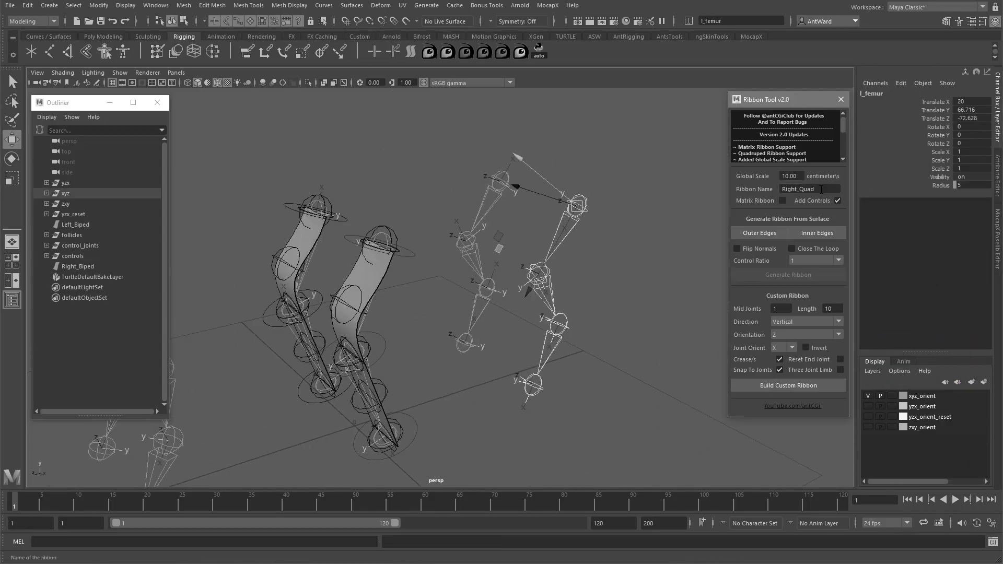
{"action": "left_click_drag", "start_coordinate": [614, 312], "coordinate": [606, 315], "text": "alt"}
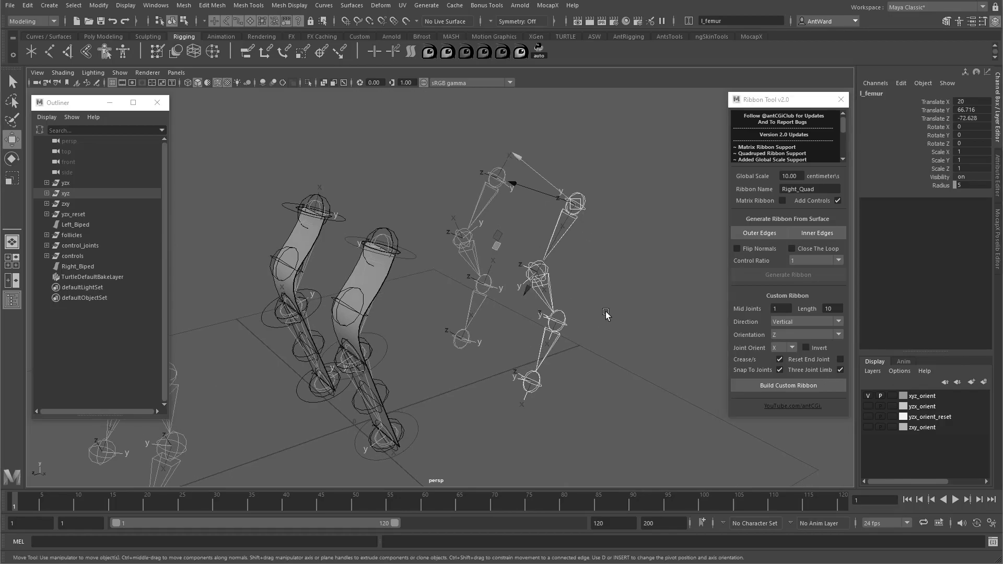
{"action": "left_click", "coordinate": [784, 384]}
Build the inverted Left_Quad ribbon on the other quadruped leg, then undo the ribbons.
{"action": "left_click_drag", "start_coordinate": [501, 292], "coordinate": [454, 314], "text": "alt"}
{"action": "scroll", "coordinate": [520, 201], "scroll_direction": "up", "scroll_amount": 3}
{"action": "scroll", "coordinate": [568, 325], "scroll_direction": "up", "scroll_amount": 3}
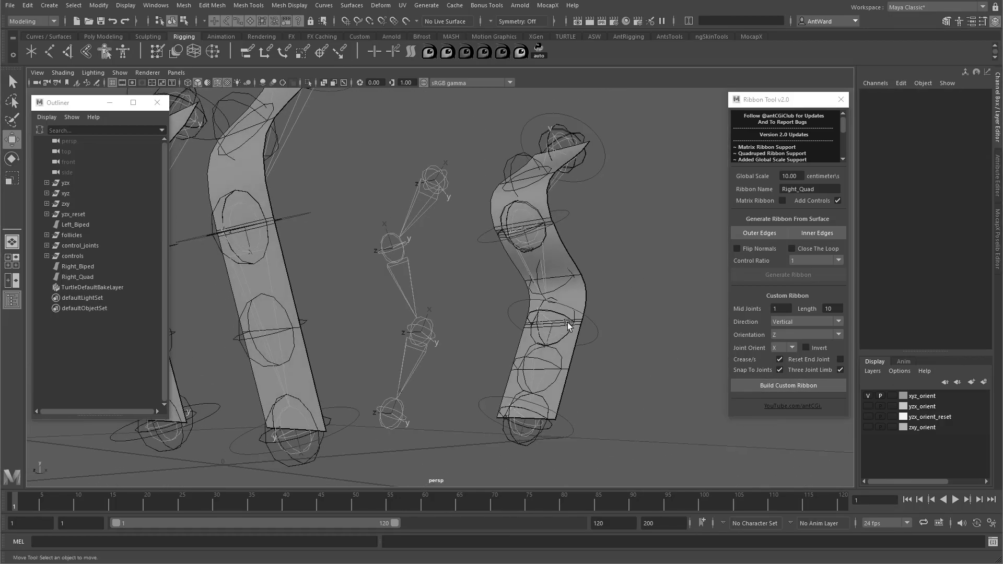
{"action": "scroll", "coordinate": [569, 325], "scroll_direction": "down", "scroll_amount": 5}
{"action": "left_click_drag", "start_coordinate": [568, 325], "coordinate": [543, 293], "text": "alt"}
{"action": "left_click", "coordinate": [476, 163]}
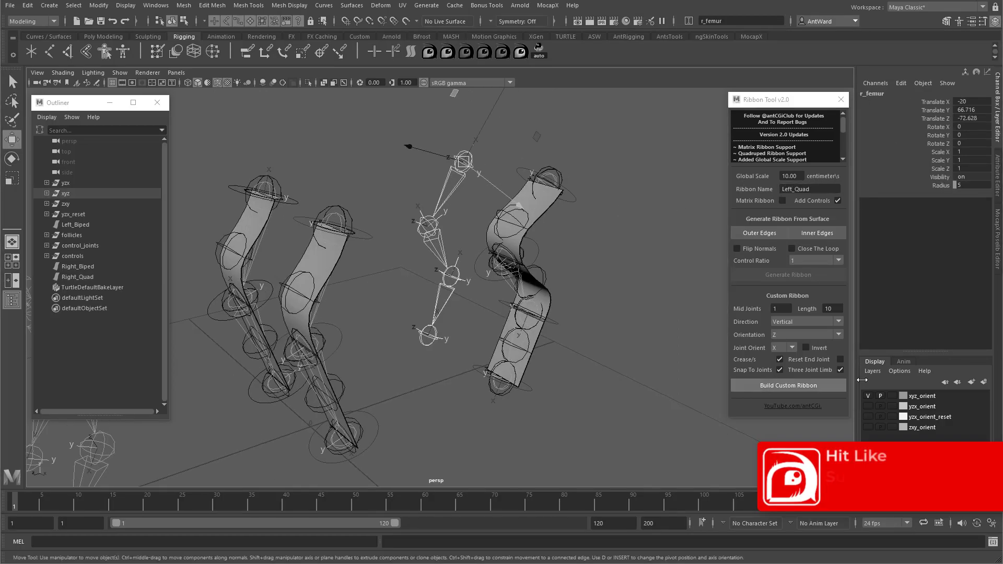
{"action": "left_click", "coordinate": [805, 348]}
{"action": "left_click", "coordinate": [789, 385]}
{"action": "left_click_drag", "start_coordinate": [522, 324], "coordinate": [495, 357], "text": "alt"}
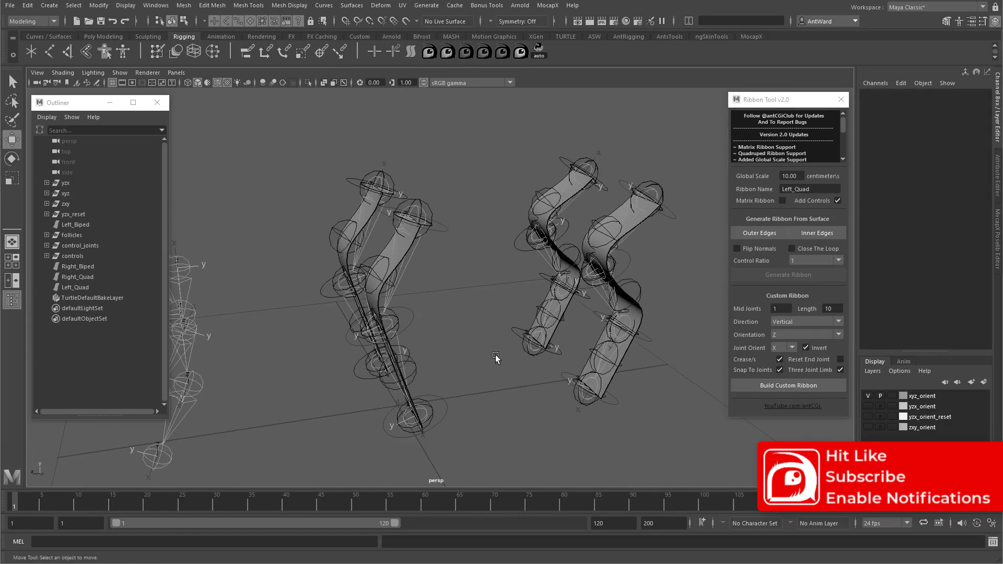
{"action": "key", "text": "ctrl+z"}
{"action": "key", "text": "ctrl+z"}
{"action": "key", "text": "ctrl+z"}
{"action": "key", "text": "ctrl+z"}
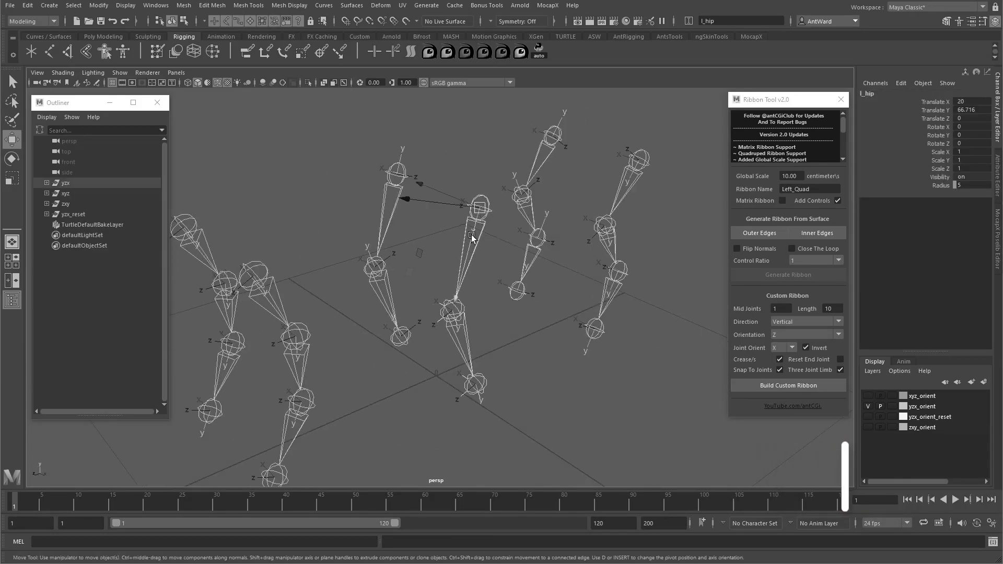
Set joint orient to Y, build the Left_Biped ribbon, then undo both ribbons.
{"action": "left_click", "coordinate": [782, 348]}
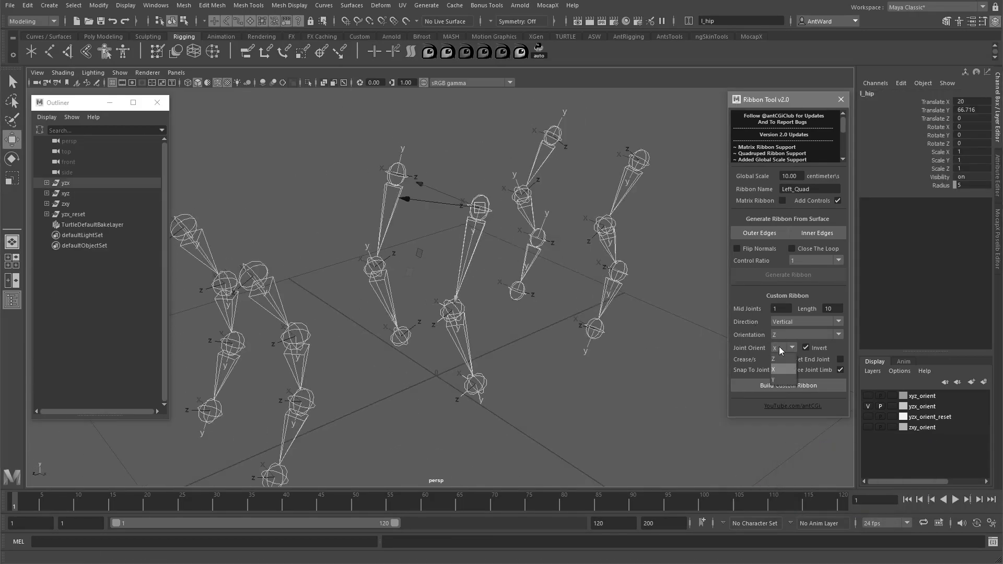
{"action": "left_click", "coordinate": [773, 379]}
{"action": "left_click_drag", "start_coordinate": [522, 269], "coordinate": [553, 292], "text": "alt"}
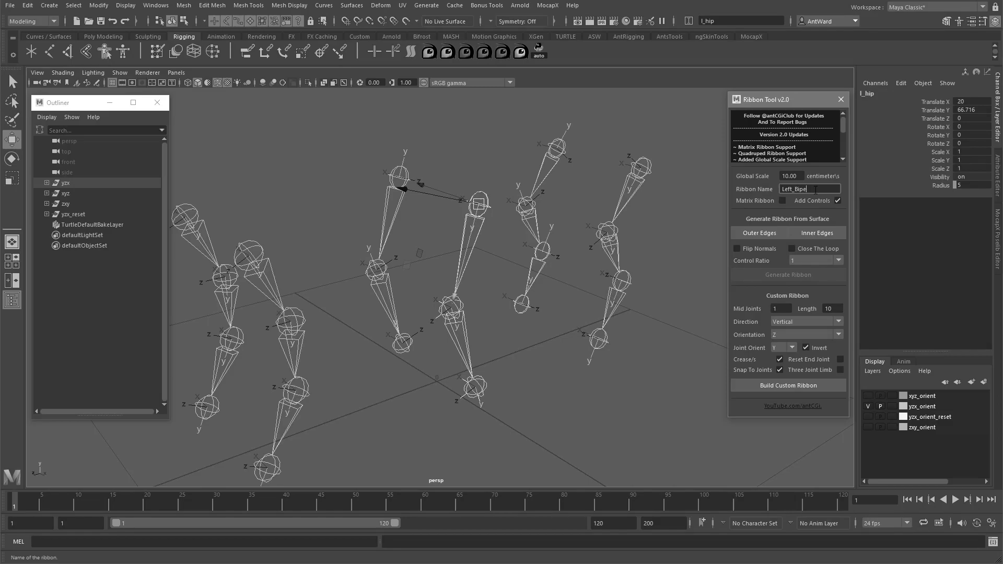
{"action": "left_click", "coordinate": [788, 386]}
{"action": "key", "text": "ctrl+z"}
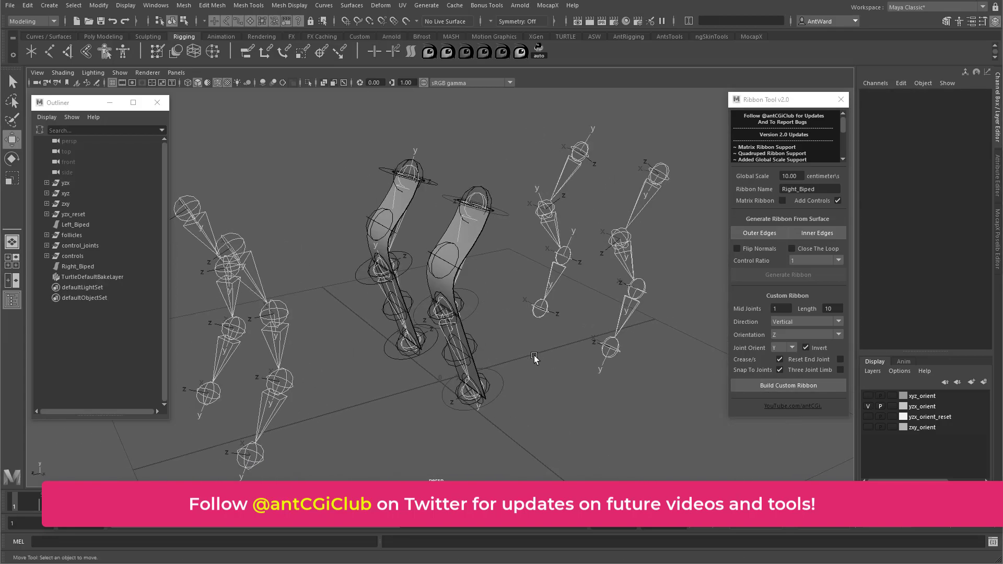
{"action": "key", "text": "ctrl+z"}
{"action": "key", "text": "ctrl+z"}
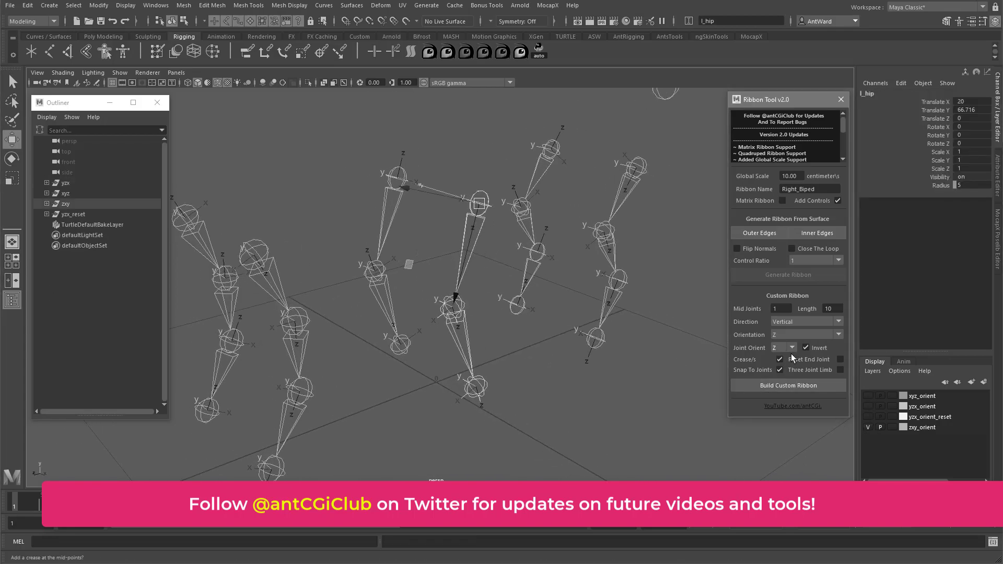
Build a ribbon on the left leg, then swap zxy_orient skeletons for yzx_orient_reset.
{"action": "left_click_drag", "start_coordinate": [797, 189], "coordinate": [763, 192]}
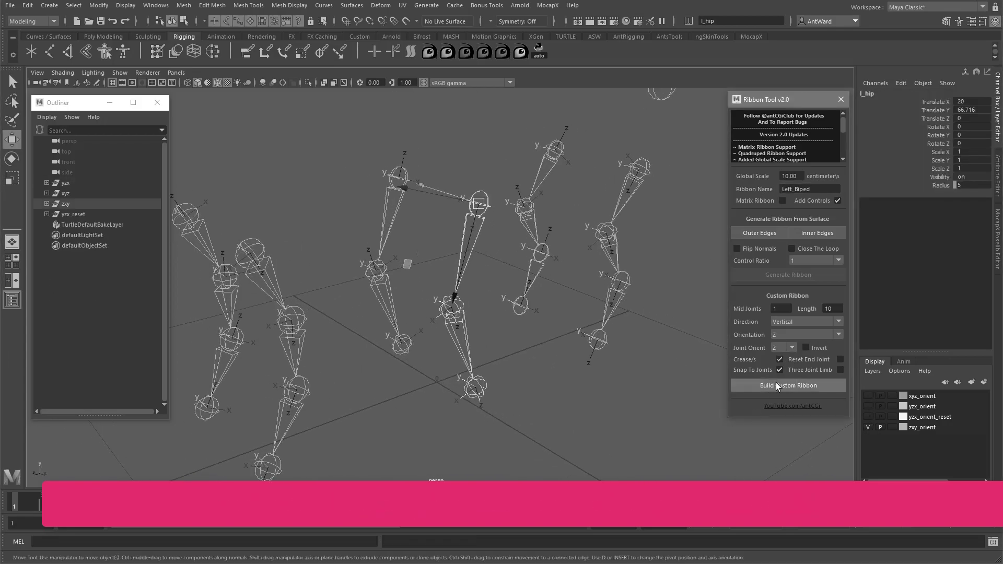
{"action": "left_click", "coordinate": [794, 386]}
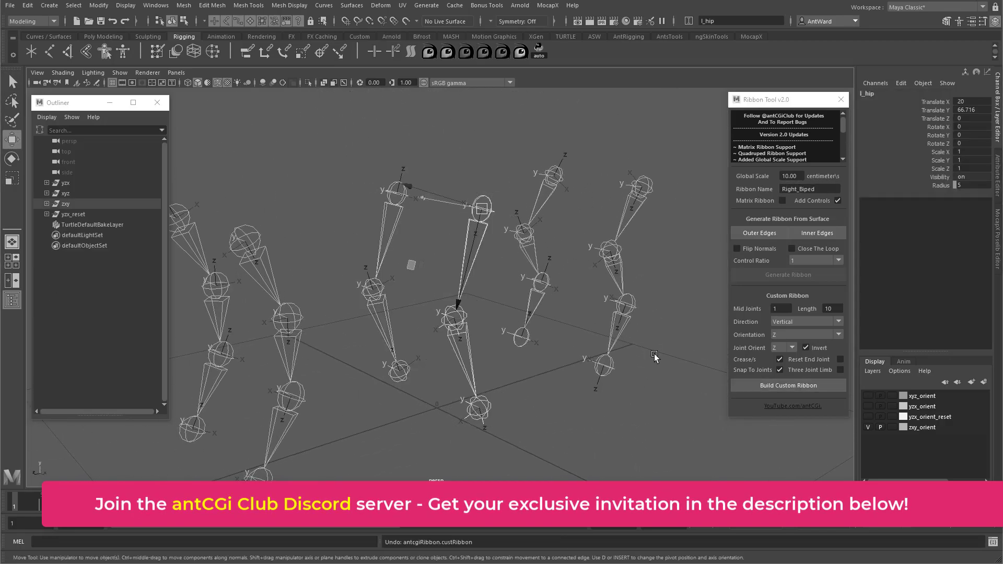
{"action": "left_click", "coordinate": [869, 426]}
{"action": "left_click", "coordinate": [868, 416]}
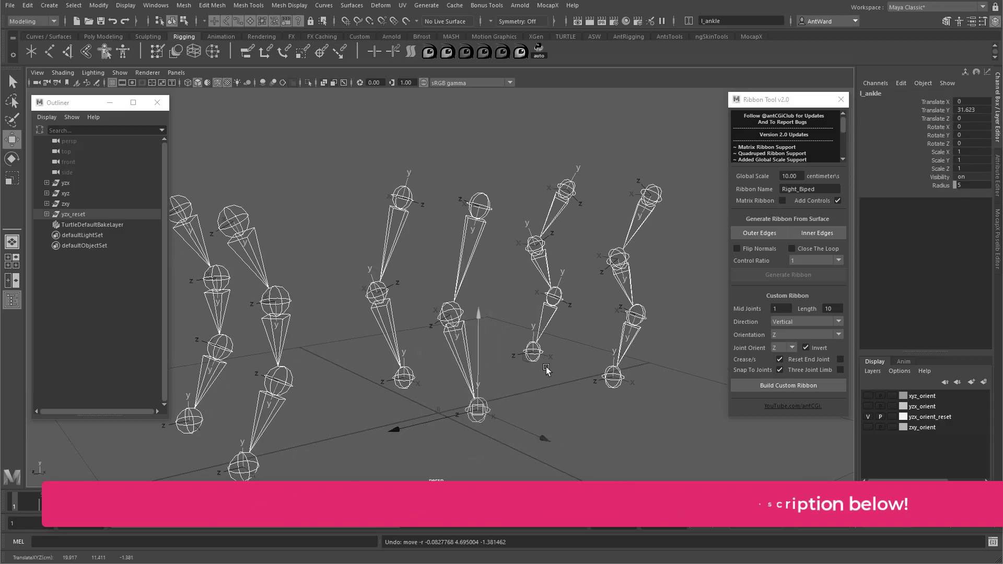